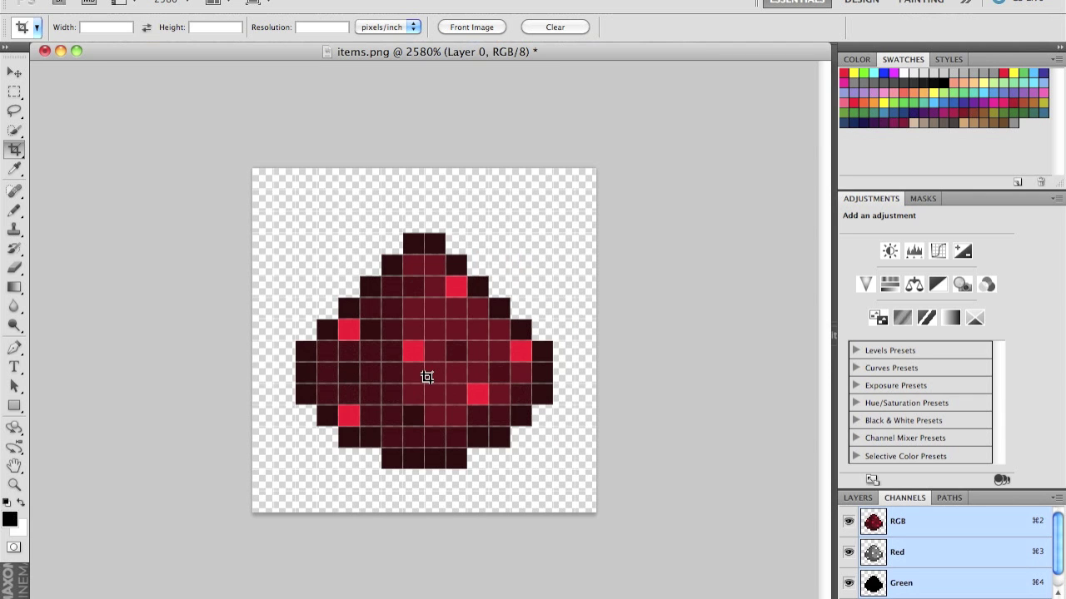
Undo the horizontal flip and the crop of the redstone sprite to bring back the full items.png sheet.
key(super+z)
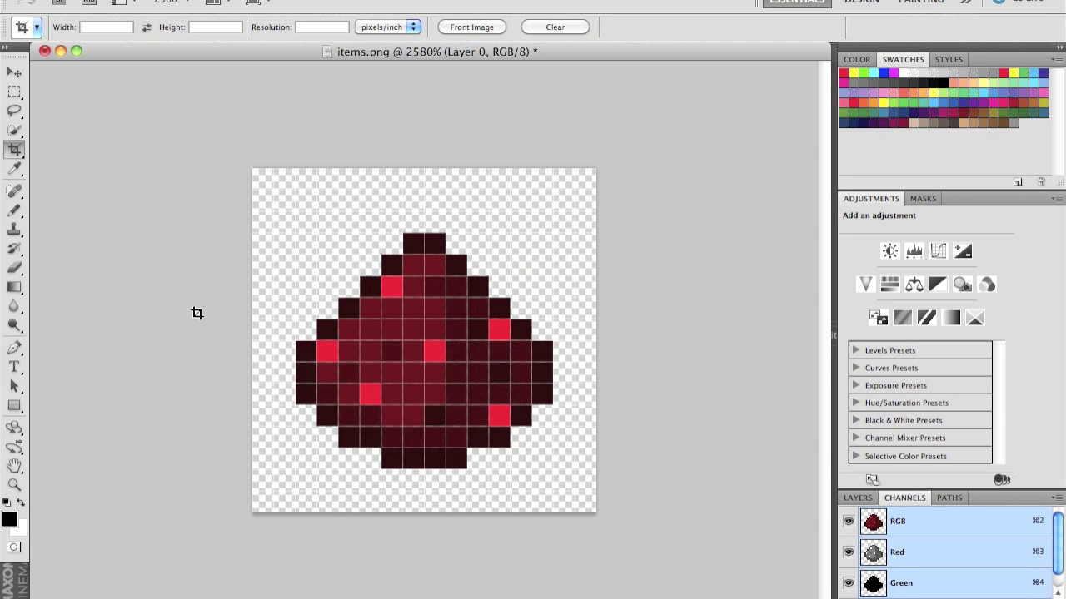
key(alt+super+z)
scroll(515, 379, down, 3)
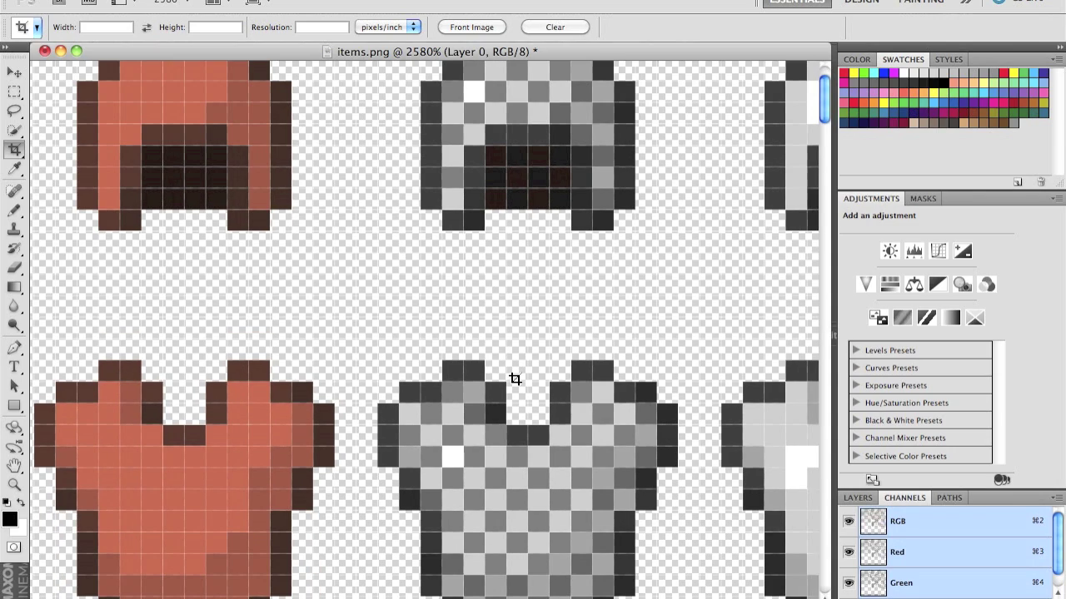
alt+scroll(516, 379, down, 10)
alt+scroll(515, 380, up, 5)
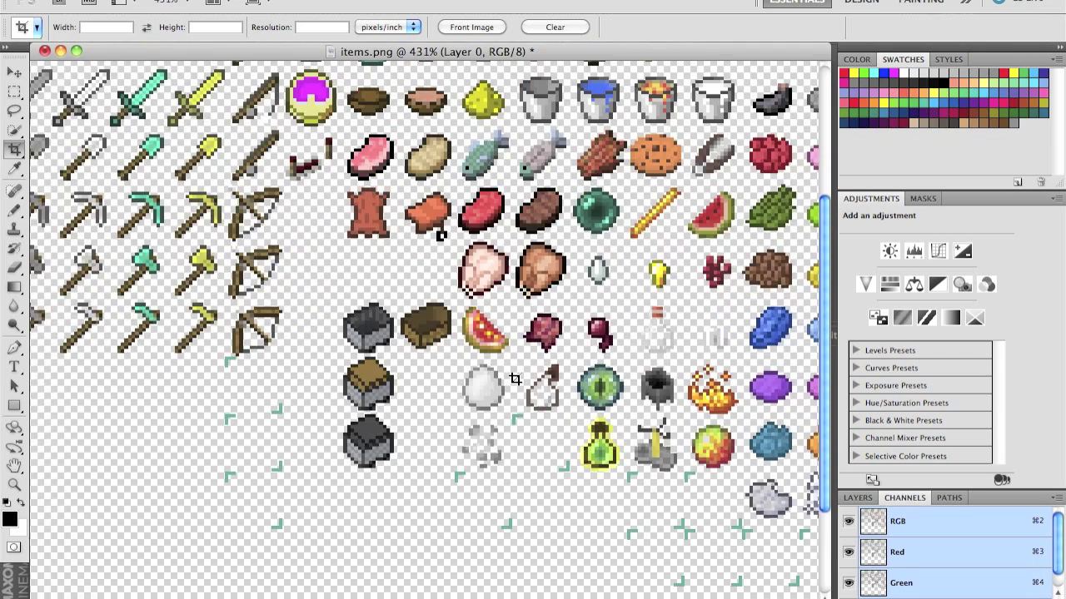
alt+scroll(515, 379, down, 2)
alt+scroll(515, 379, down, 2)
alt+scroll(514, 378, up, 1)
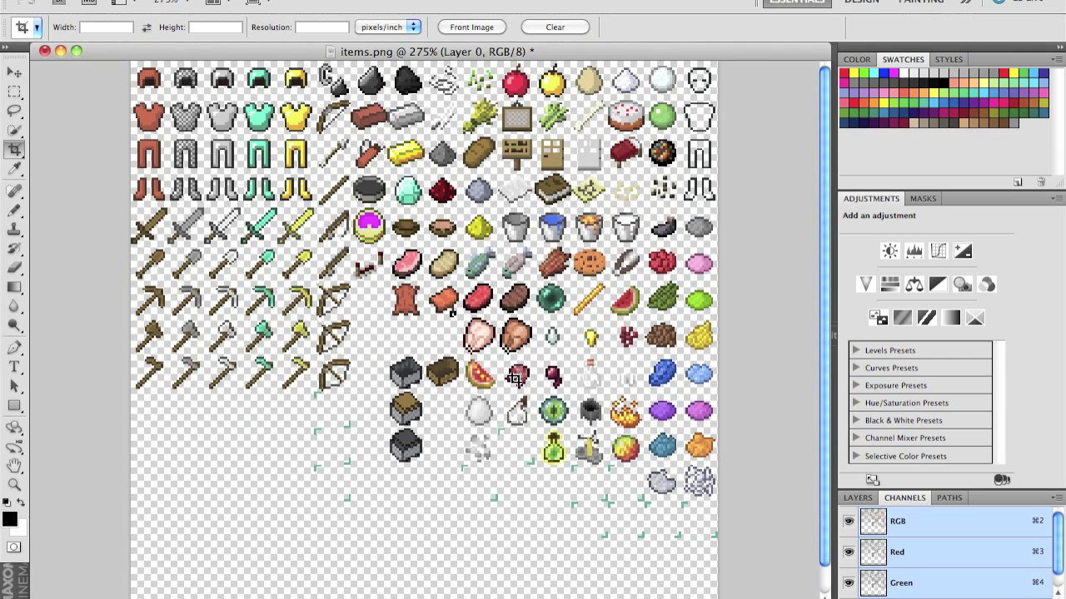
Switch to Finder and open the minecraft folder under Library > Application Support in the home folder.
key(F11)
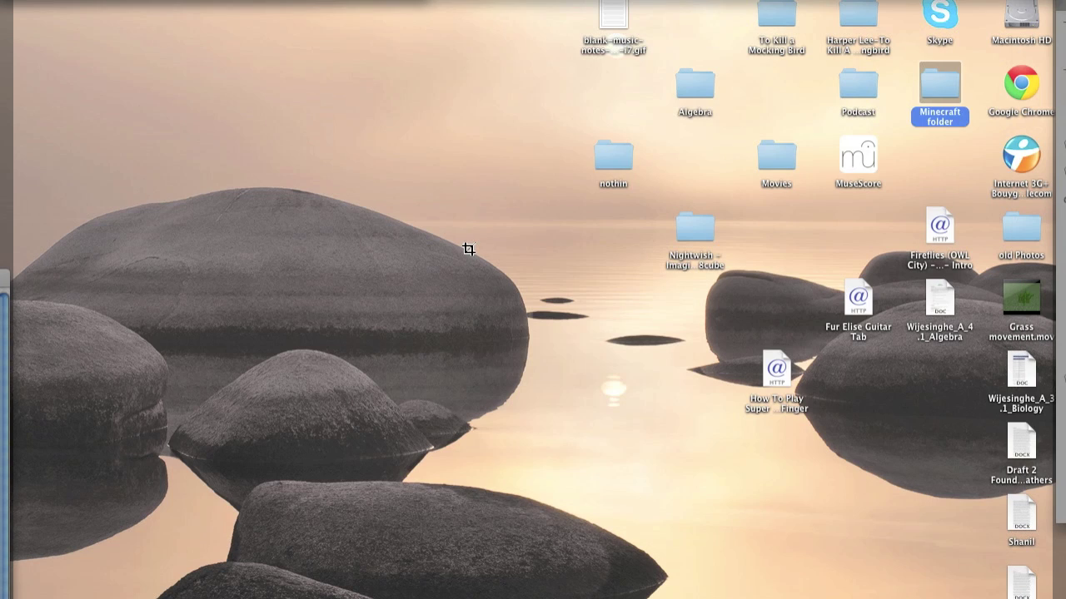
double_click(939, 92)
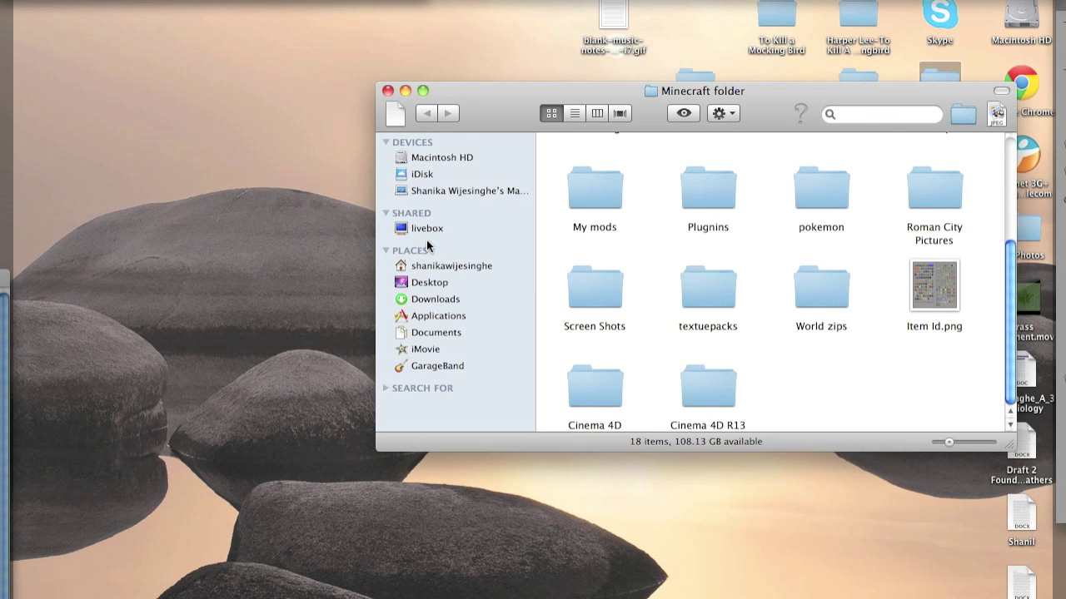
click(428, 265)
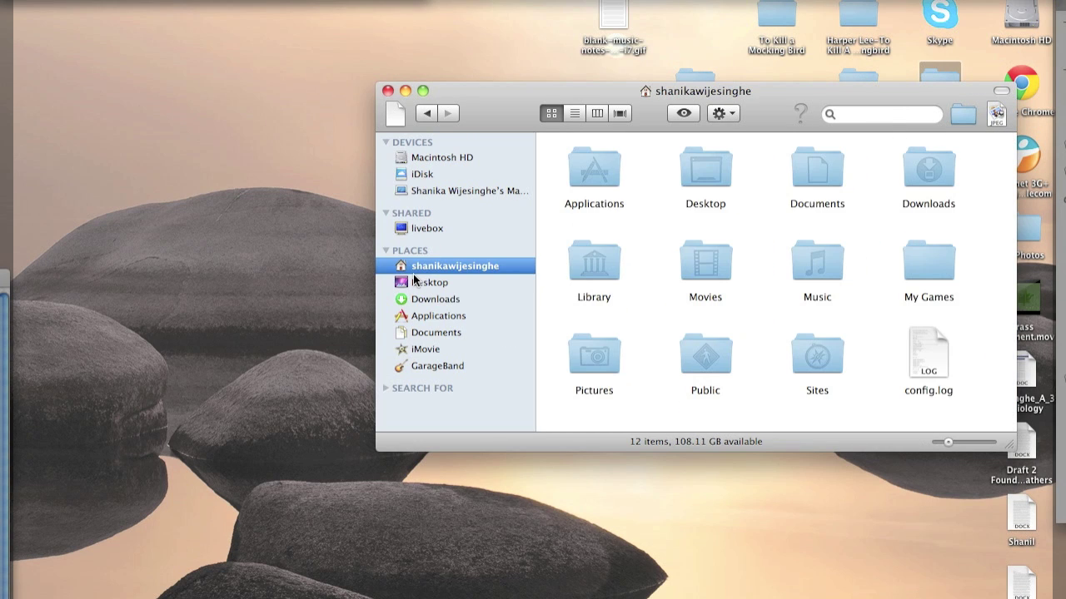
double_click(592, 274)
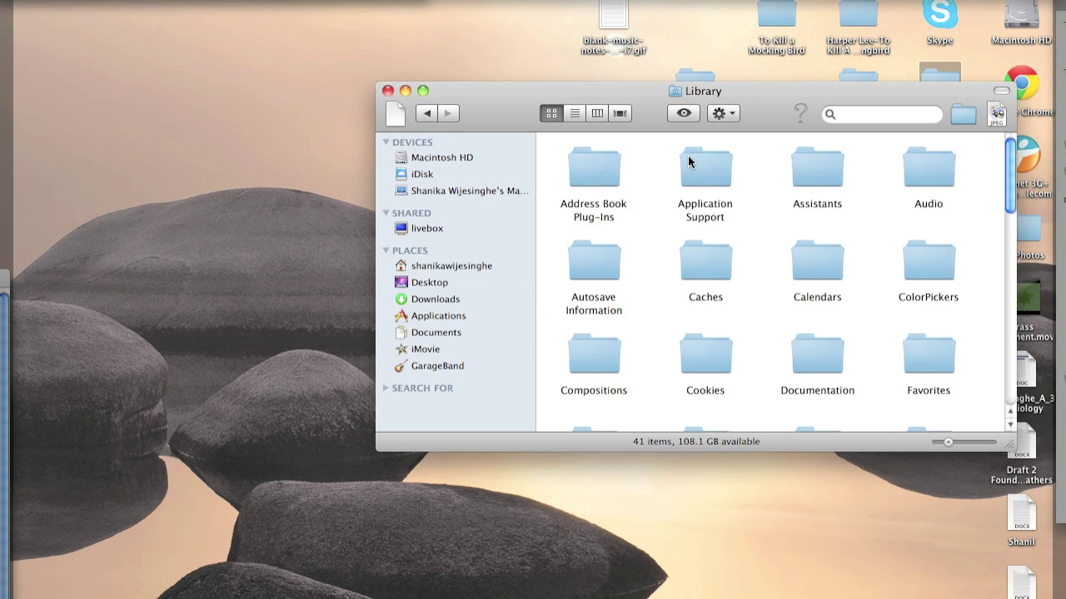
double_click(704, 210)
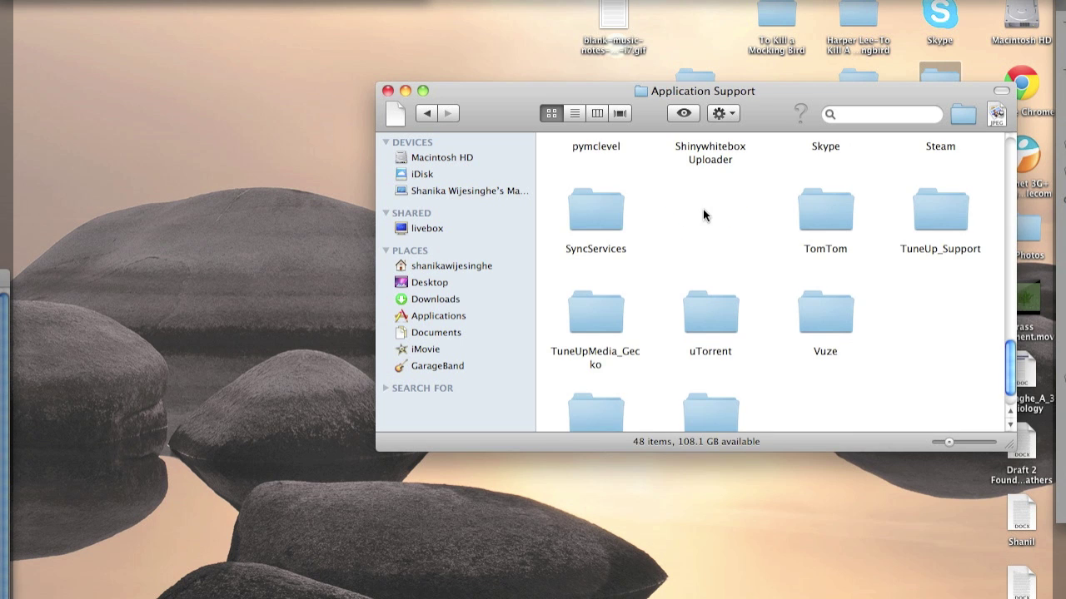
scroll(684, 178, up, 5)
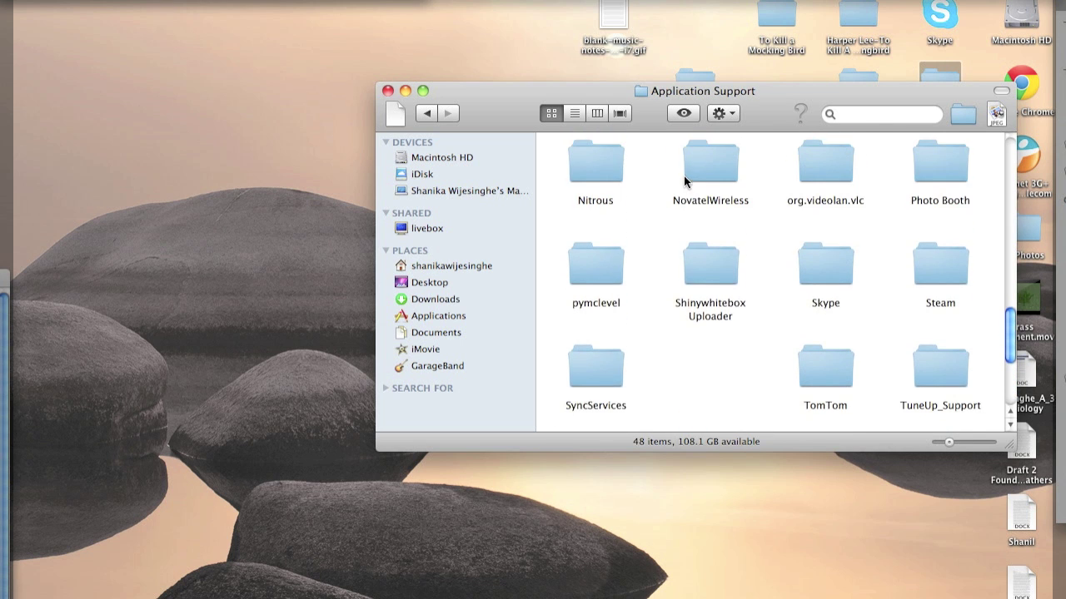
double_click(613, 154)
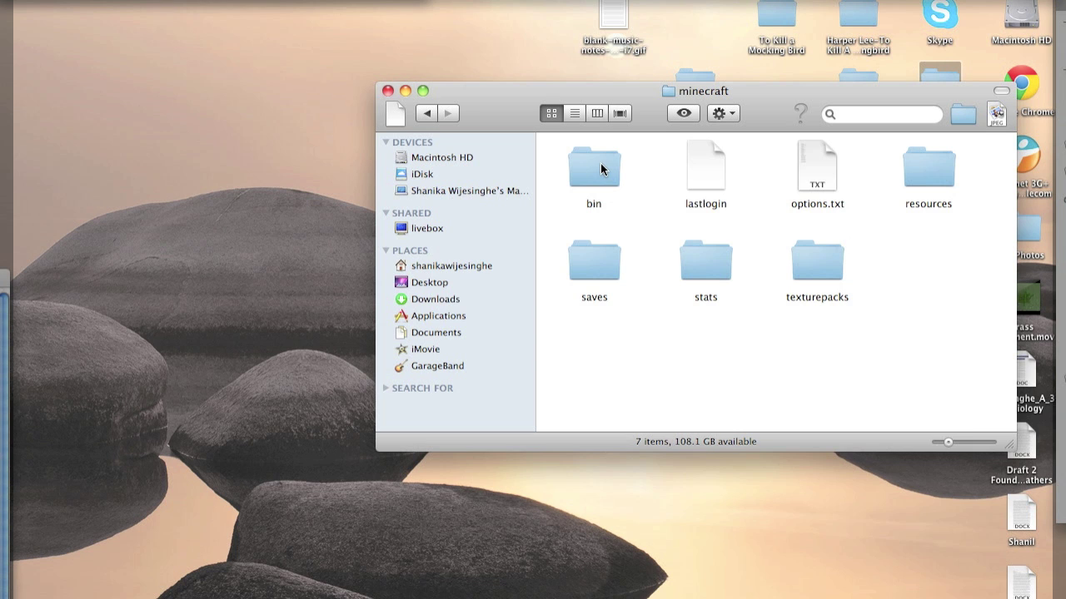
Go back to Application Support, view the actions available for the minecraft folder, and close the window.
click(426, 113)
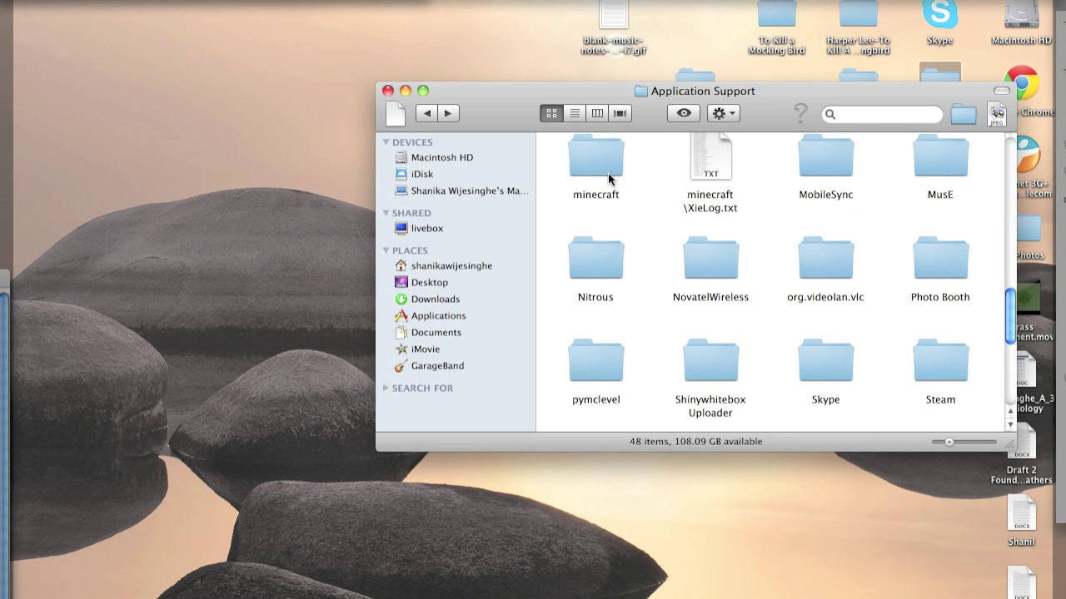
right_click(608, 173)
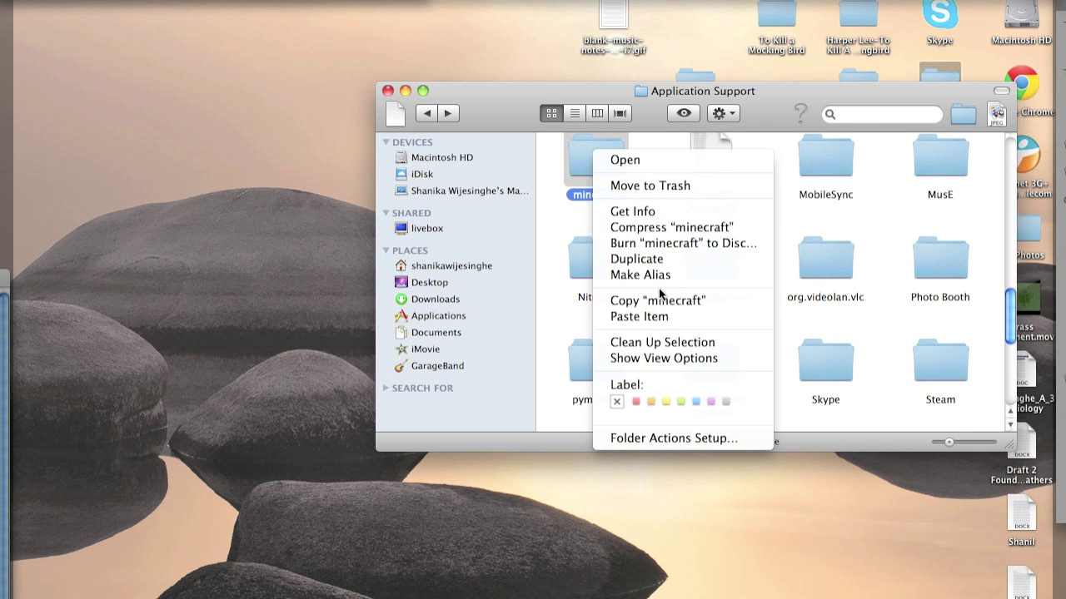
click(364, 64)
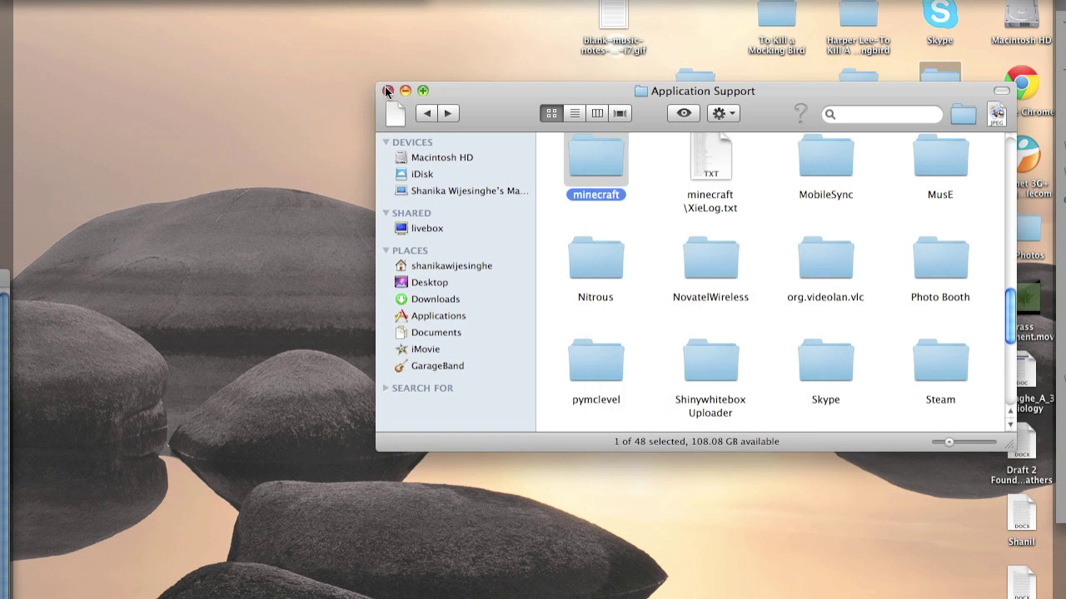
Open the desktop's Minecraft folder and go through minecraft and bin to the extracted minecraft folder.
double_click(939, 75)
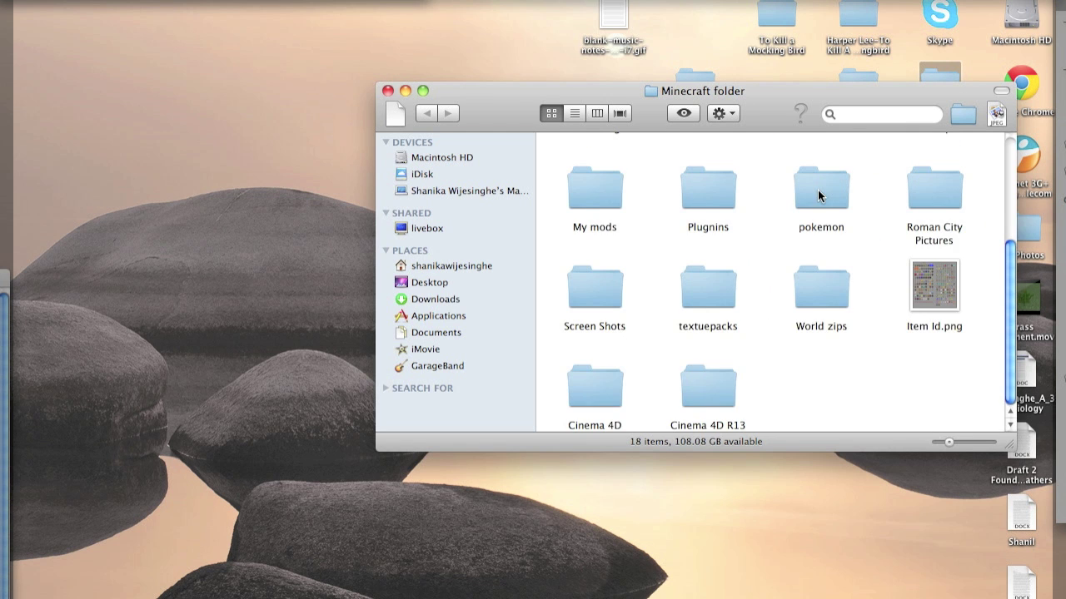
scroll(797, 178, up, 5)
key(m)
key(i)
key(super+o)
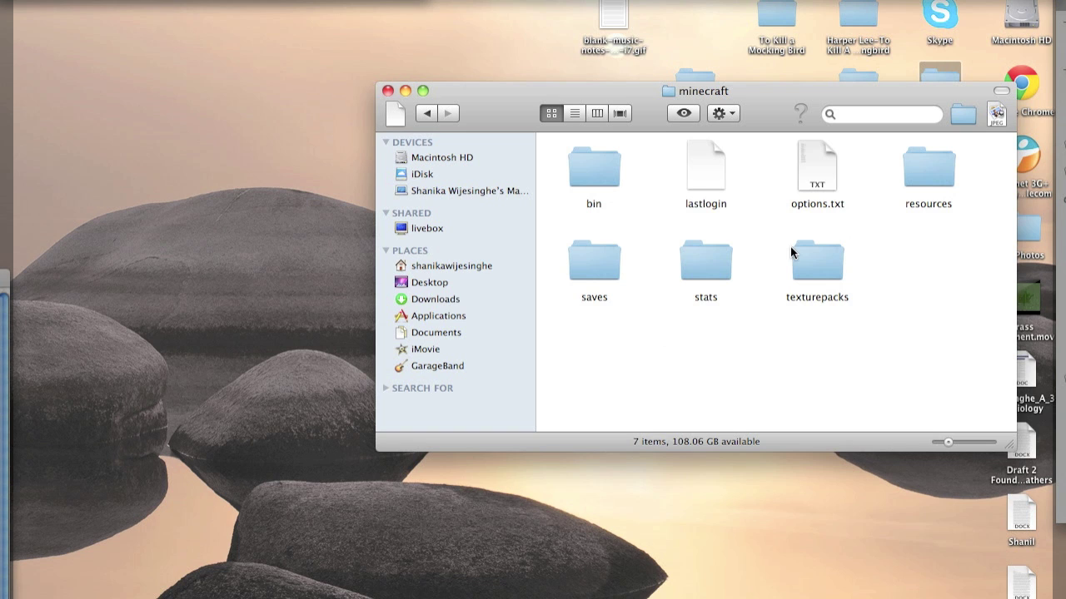
key(b)
key(super+o)
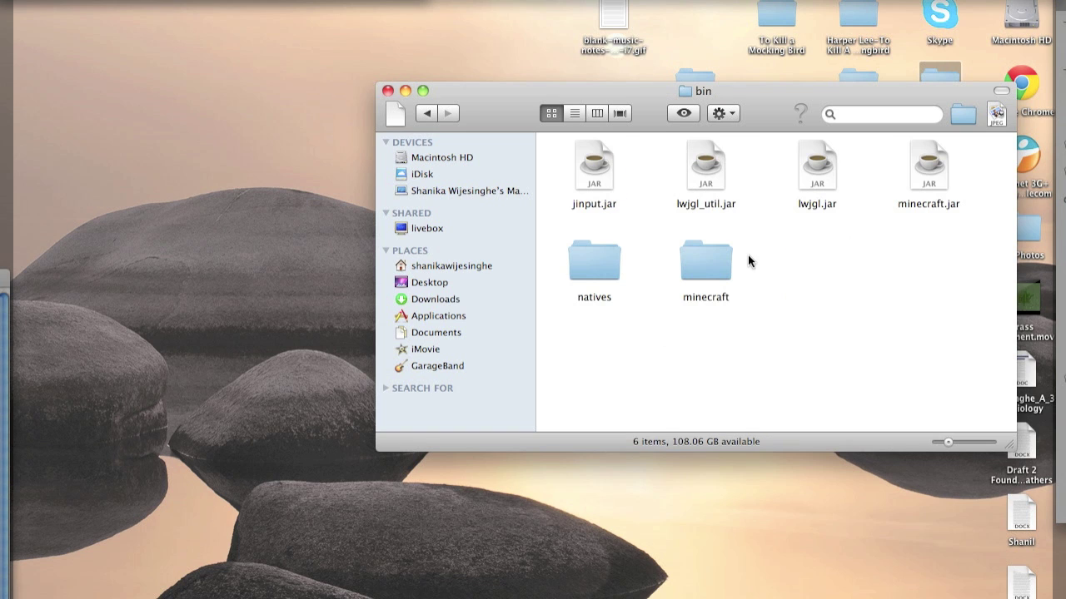
double_click(708, 260)
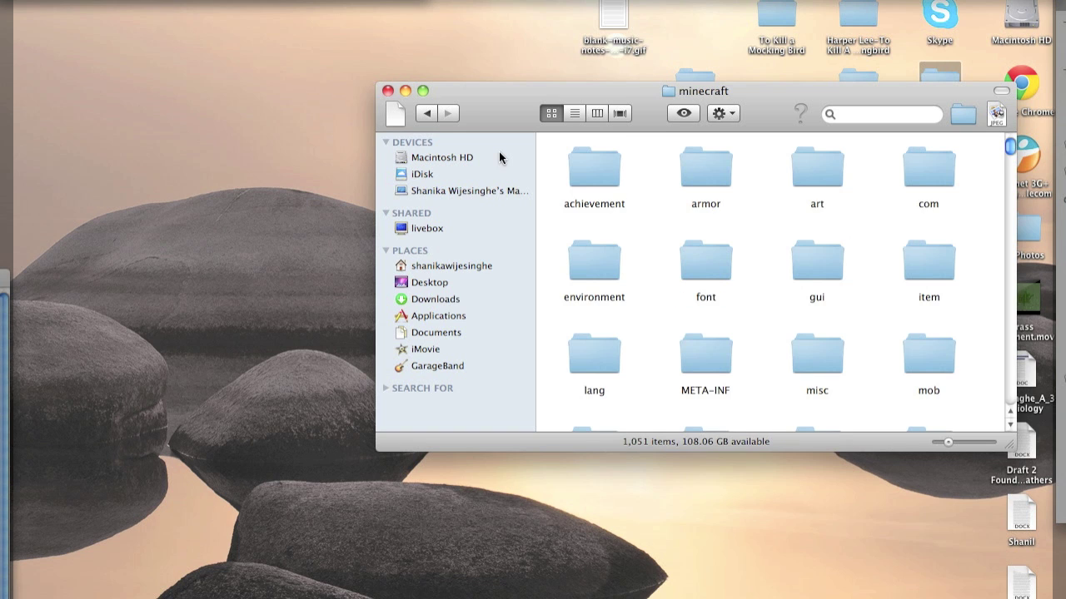
Return to bin, view the actions available for minecraft.jar, and reopen the extracted minecraft folder.
click(430, 116)
right_click(895, 168)
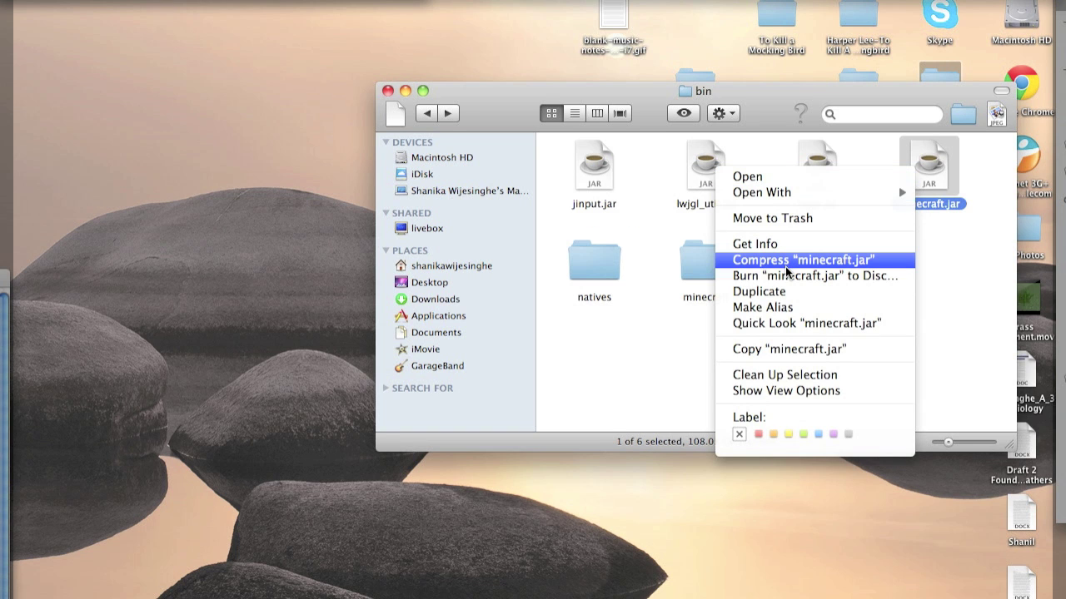
click(952, 256)
key(Down)
key(super+Down)
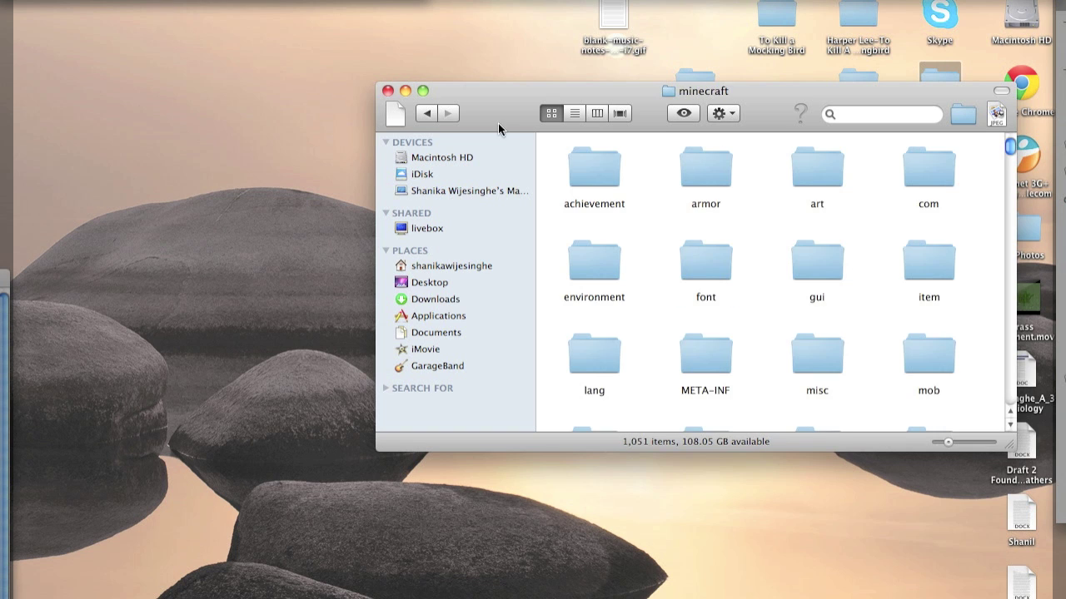
Check the item folder, locate items.png in the gui folder, and close the Finder window.
double_click(904, 267)
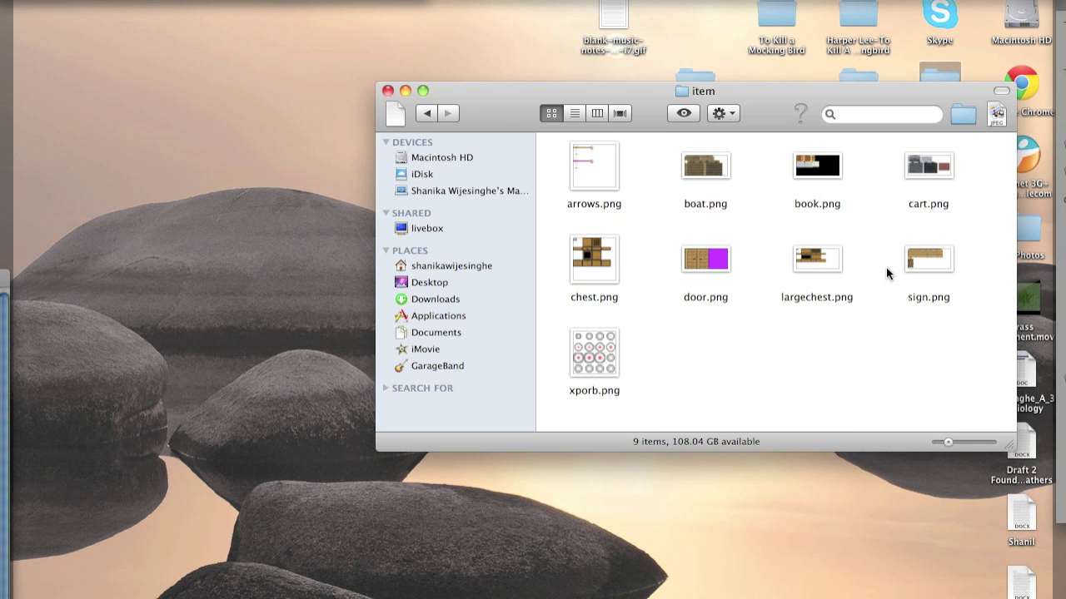
click(430, 113)
key(g)
key(super+Down)
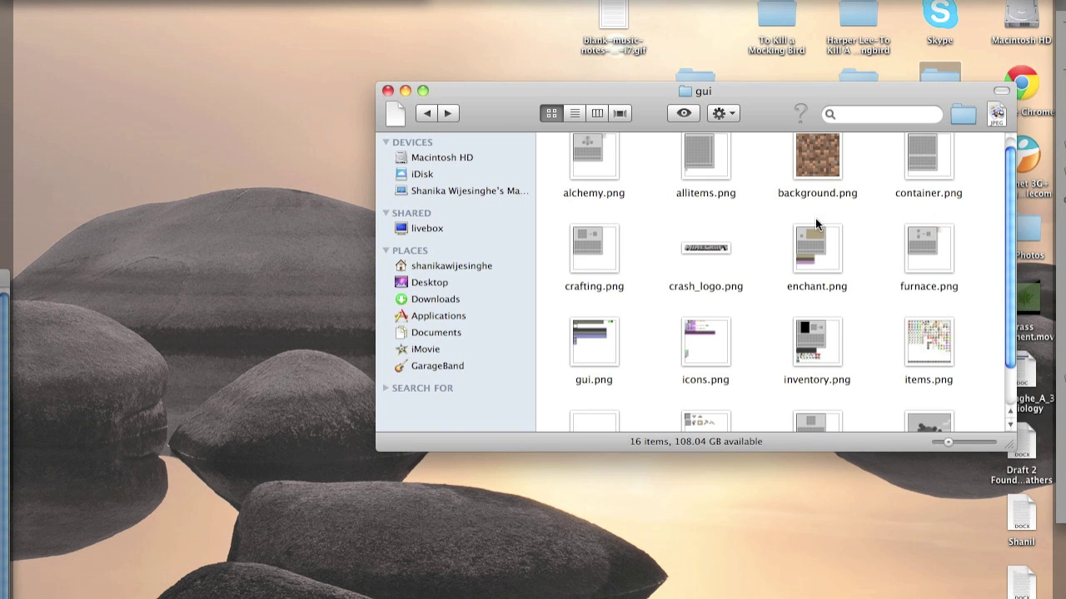
scroll(813, 312, down, 1)
key(i)
key(t)
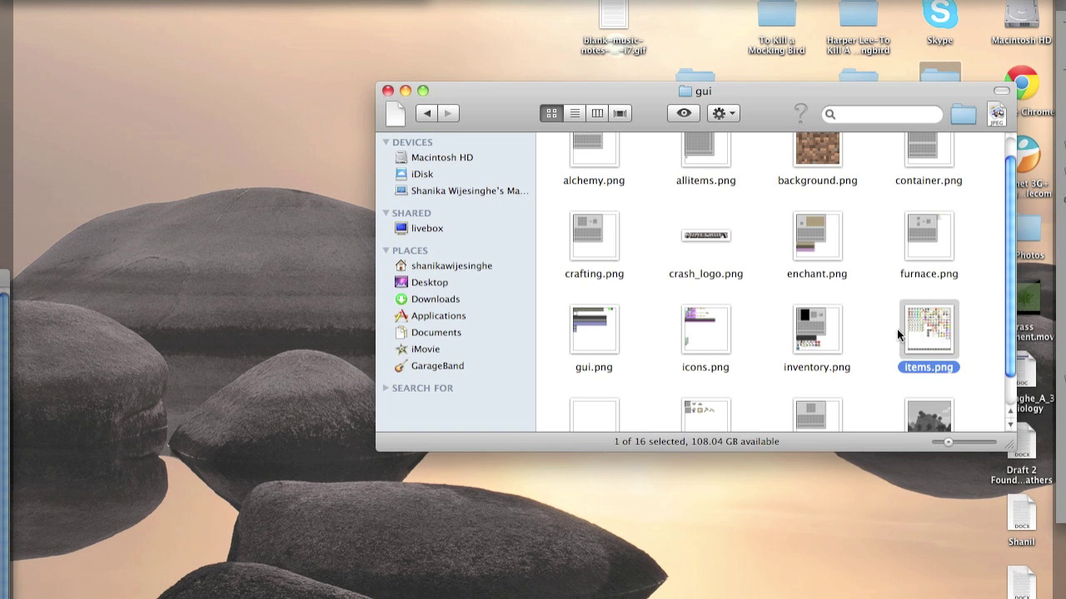
click(387, 90)
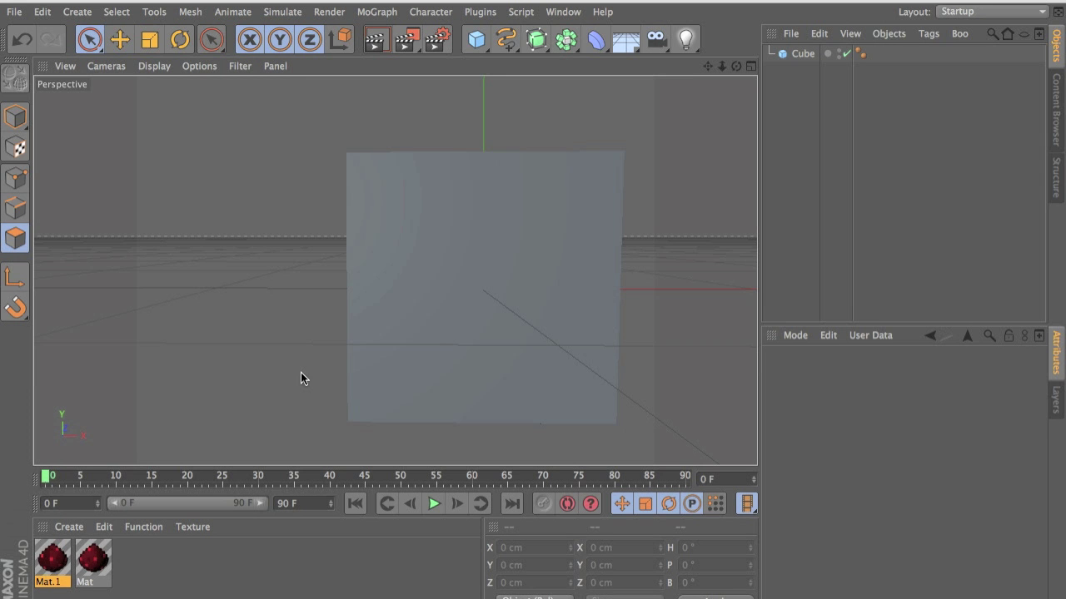
Switch to Photoshop, crop items.png to a 14 × 14 pixel square around the redstone sprite, and check its image size.
key(F9)
click(802, 373)
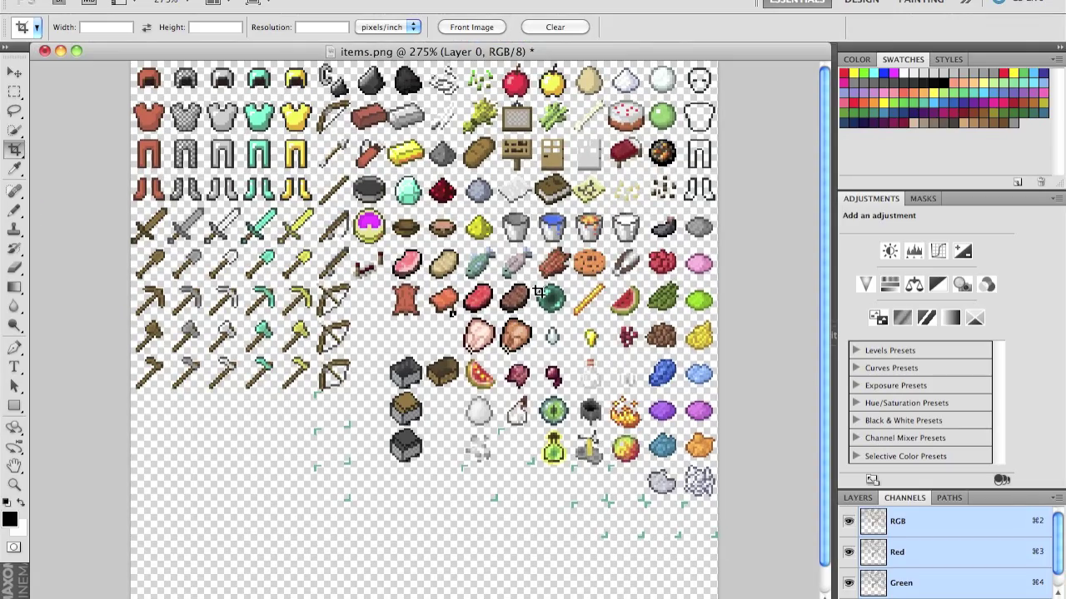
alt+scroll(527, 223, up, 8)
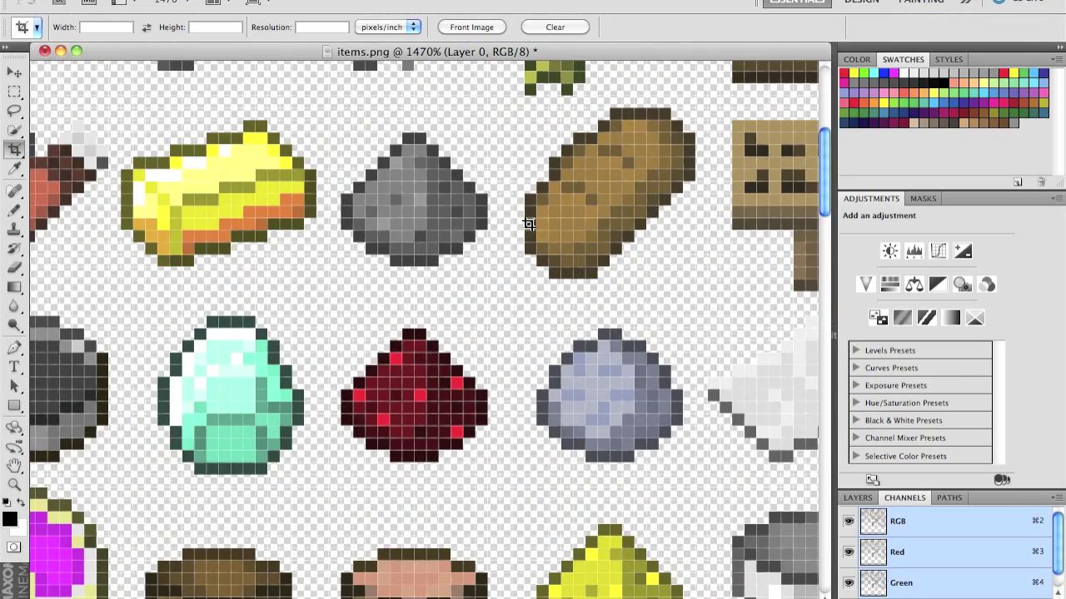
alt+scroll(342, 422, up, 4)
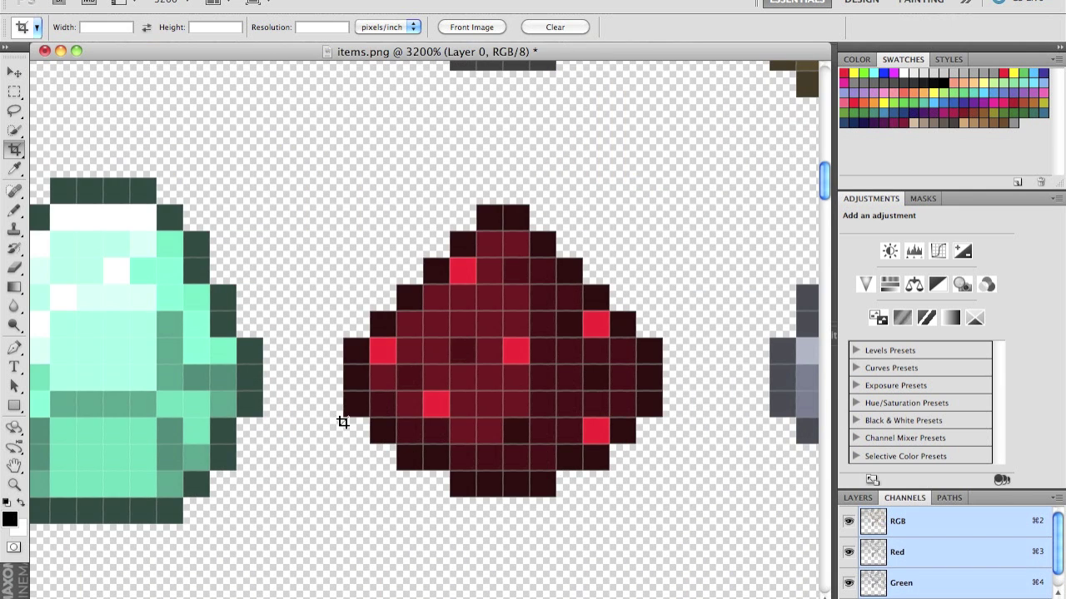
drag(317, 511, 672, 173)
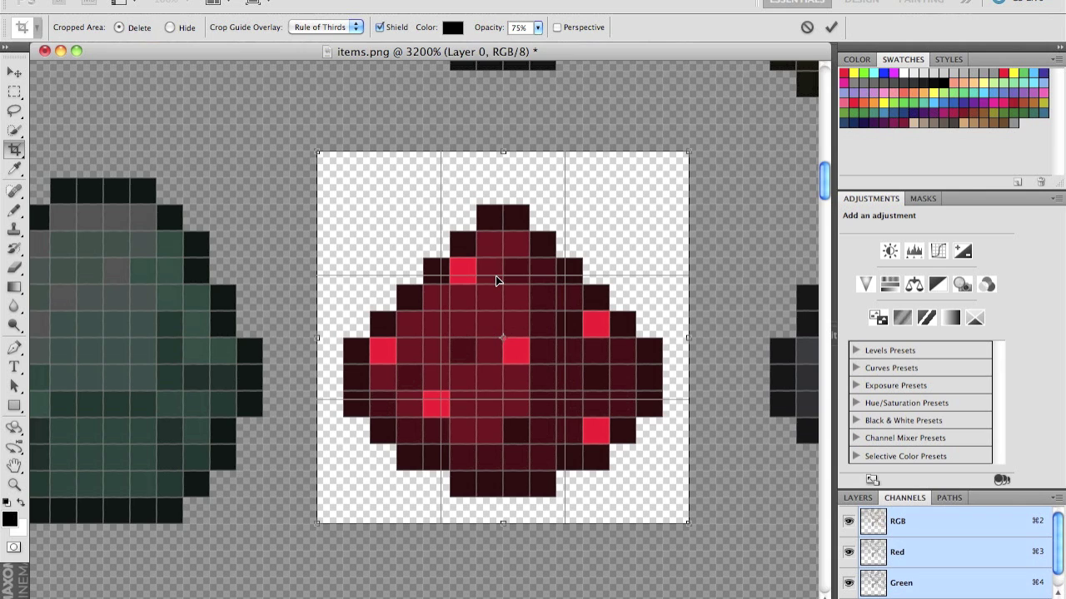
key(Return)
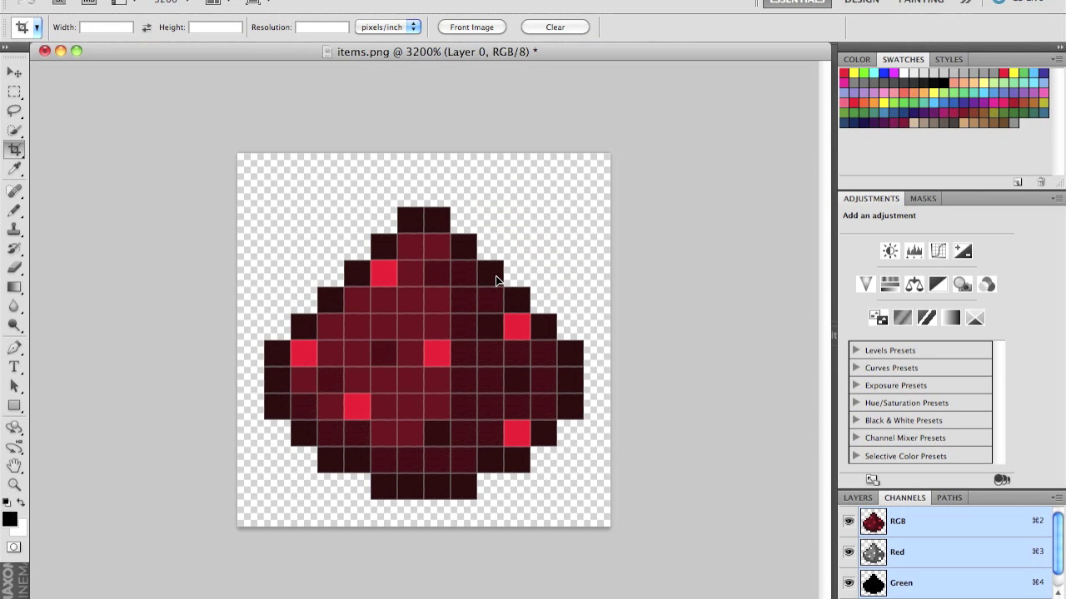
key(super+alt+i)
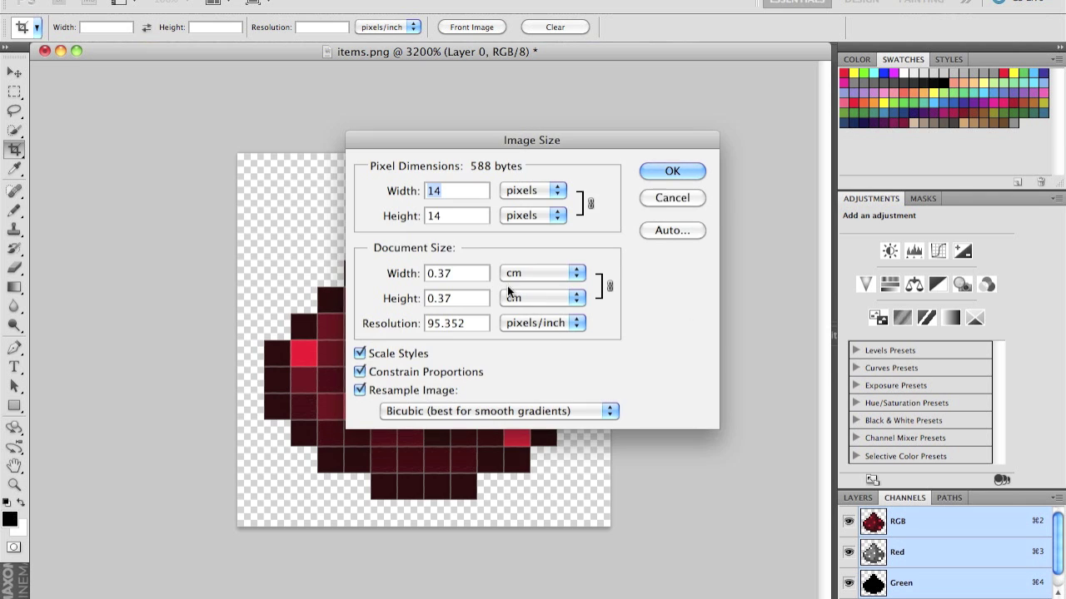
click(677, 204)
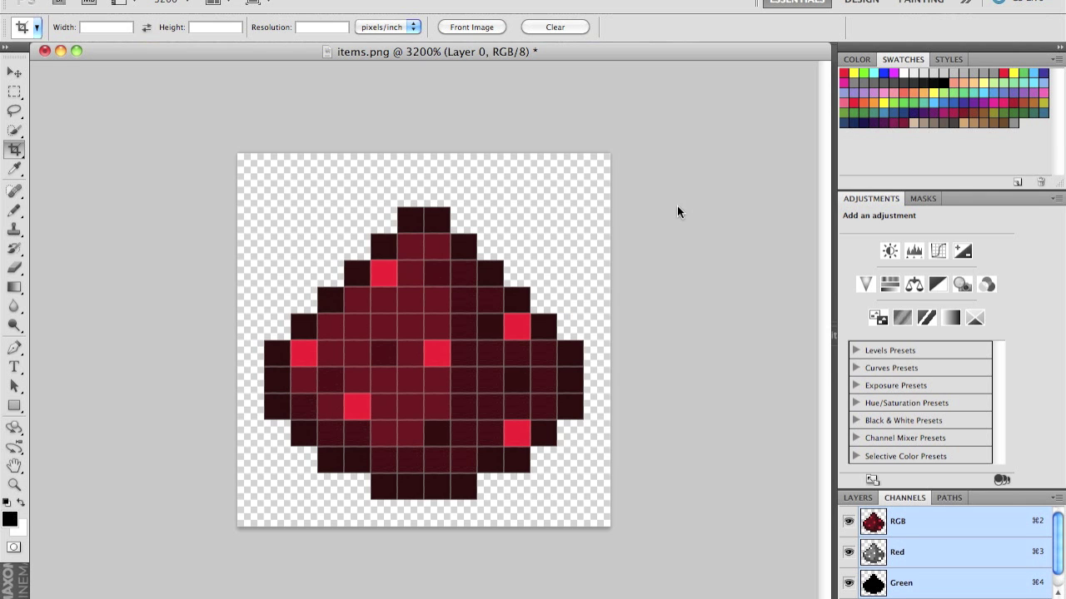
Undo the crop around the redstone sprite and look over the item sprites on the full sheet.
key(super+z)
scroll(677, 205, down, 4)
scroll(677, 205, right, 5)
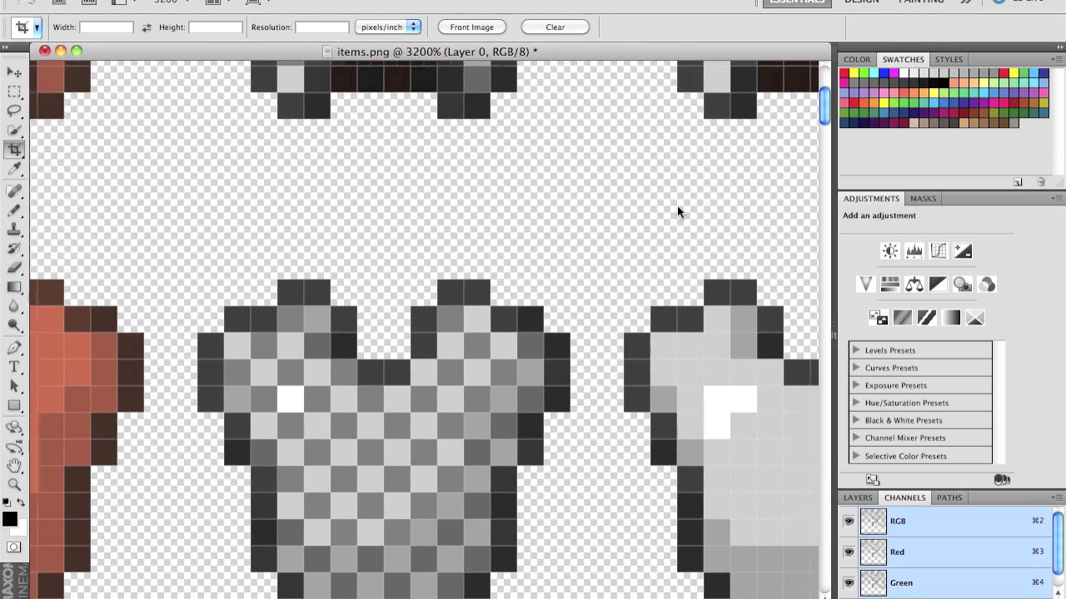
alt+scroll(677, 206, down, 3)
alt+scroll(677, 206, down, 4)
scroll(677, 206, down, 5)
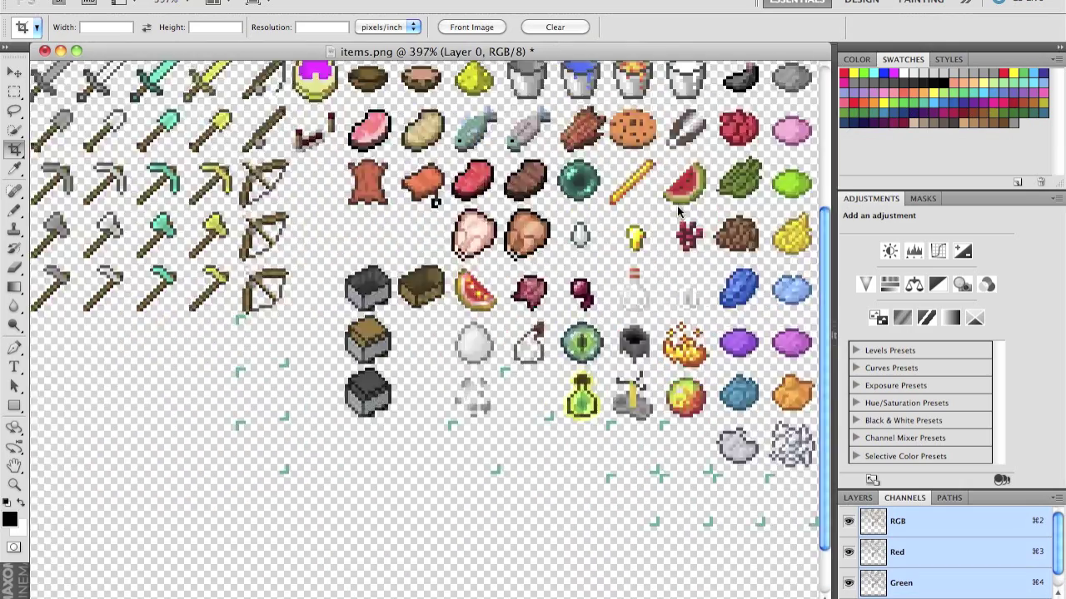
alt+scroll(677, 205, up, 6)
scroll(676, 205, up, 3)
alt+scroll(677, 206, down, 5)
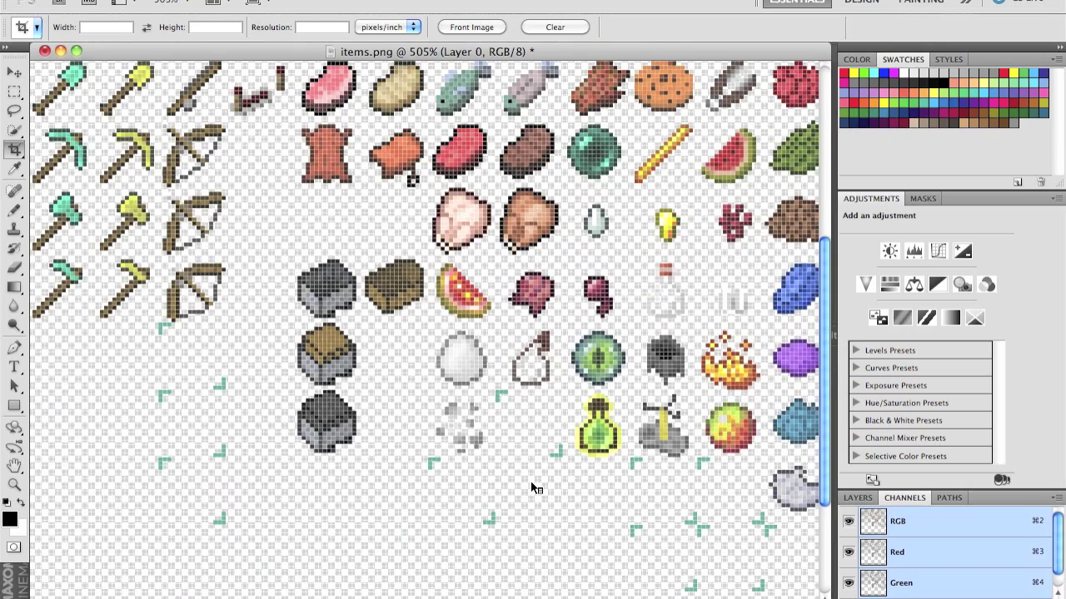
scroll(535, 489, up, 5)
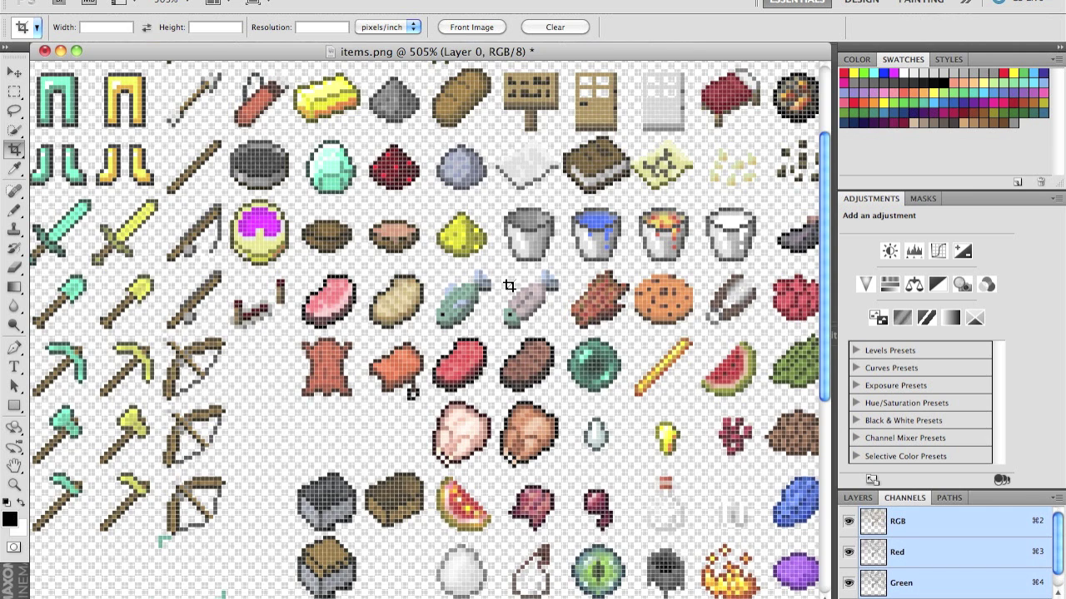
Crop items.png to a 16 × 16 pixel square around the redstone sprite and check its image size.
alt+scroll(395, 169, up, 5)
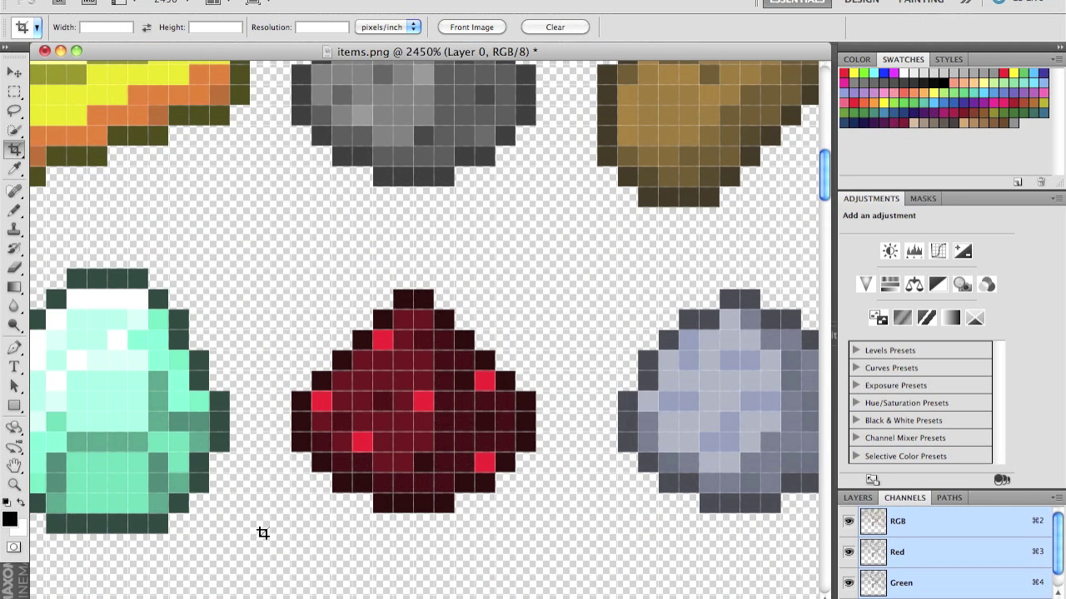
drag(250, 555, 571, 241)
key(Return)
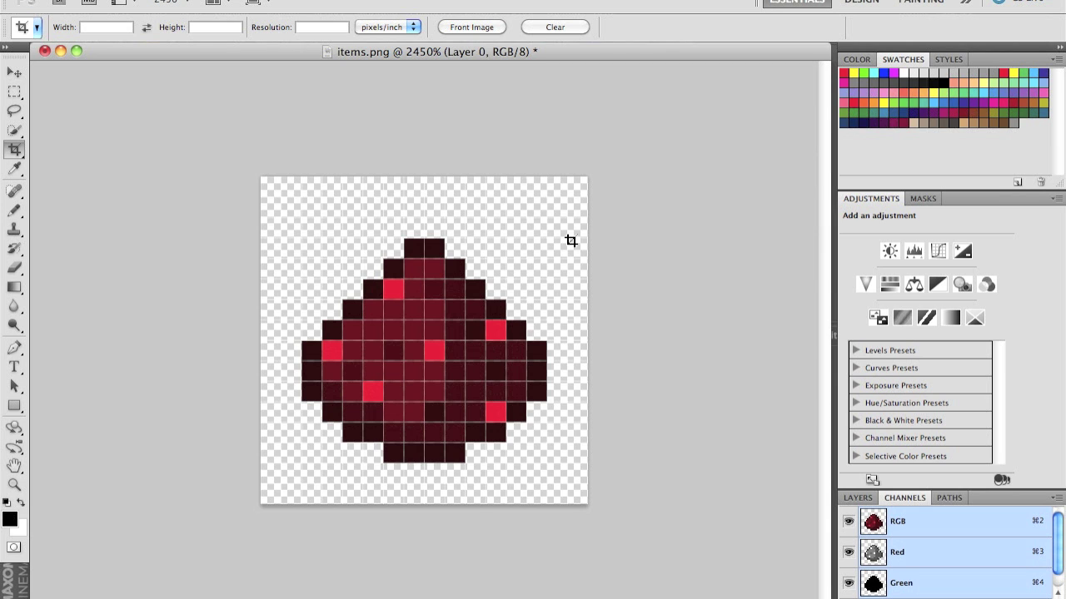
key(super+alt+i)
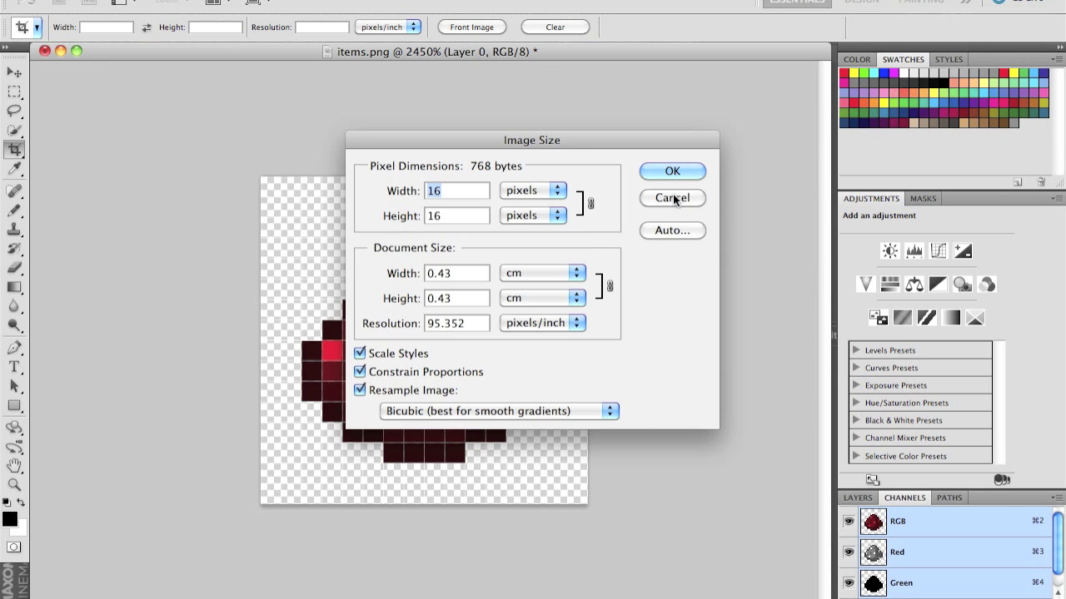
click(675, 200)
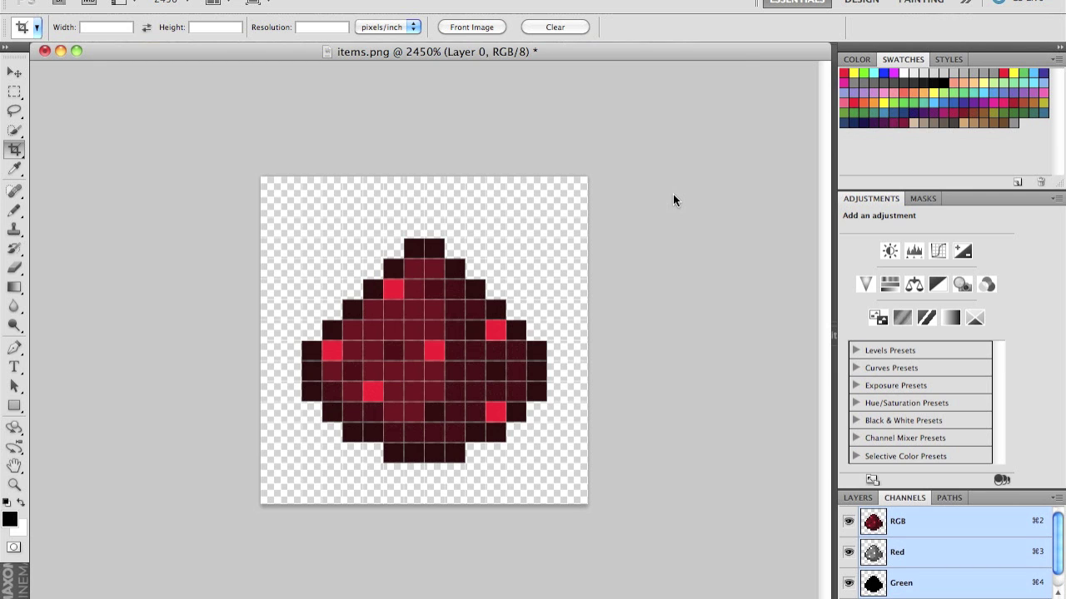
View the Save As options for the cropped PNG and recheck its pixel width and height in Image Size.
key(super+shift+s)
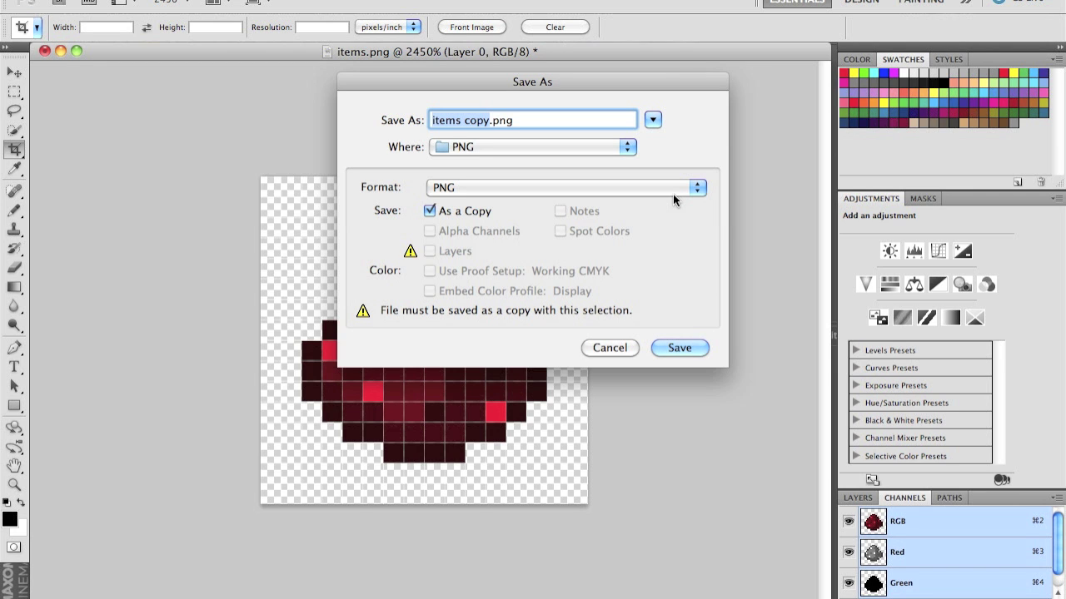
click(601, 353)
click(212, 0)
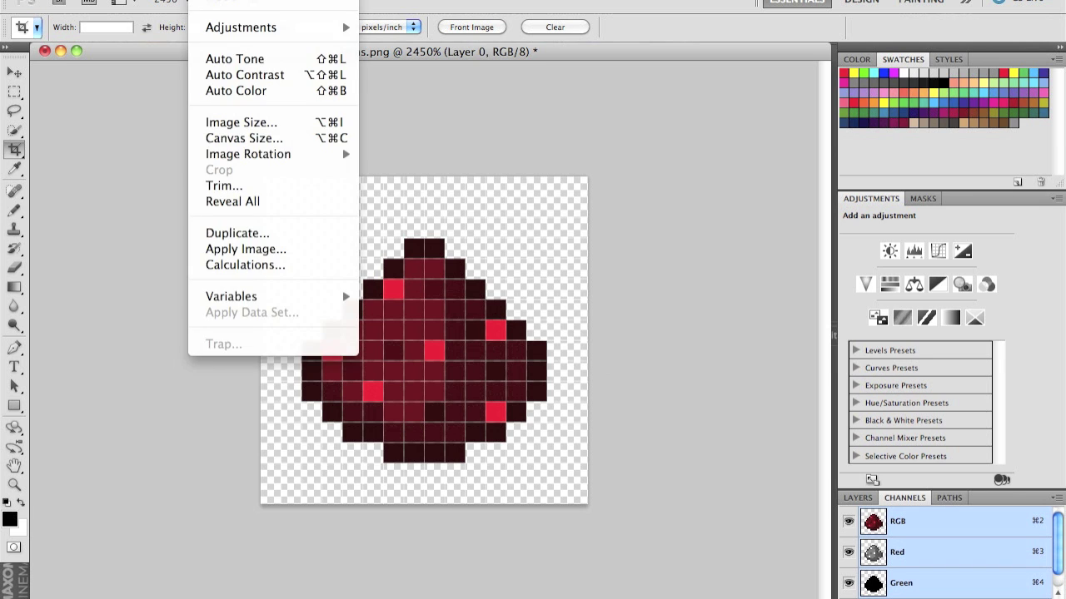
click(269, 126)
click(468, 191)
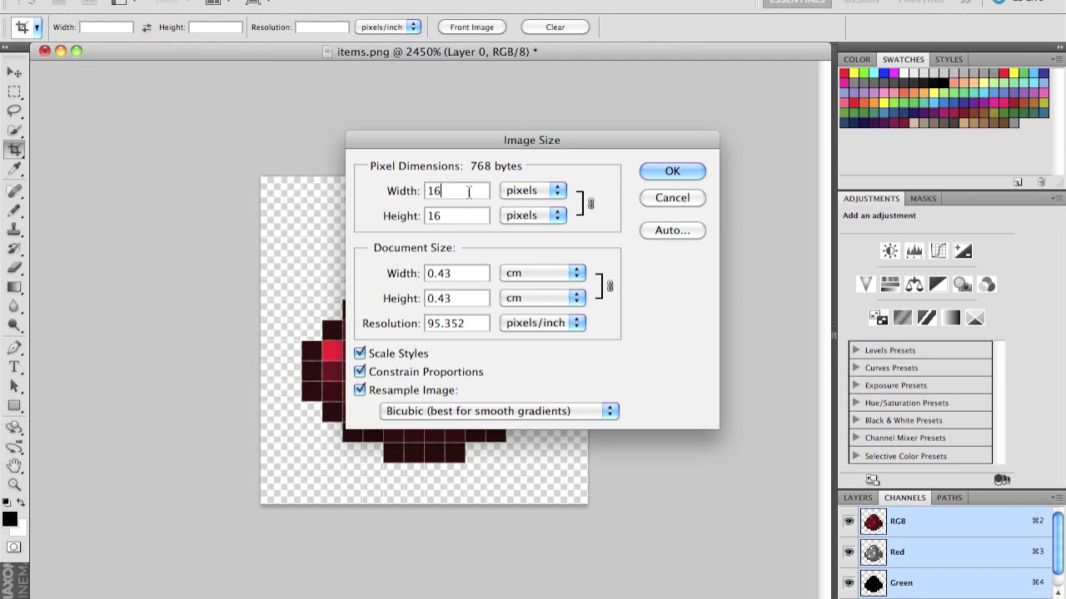
click(469, 215)
click(675, 197)
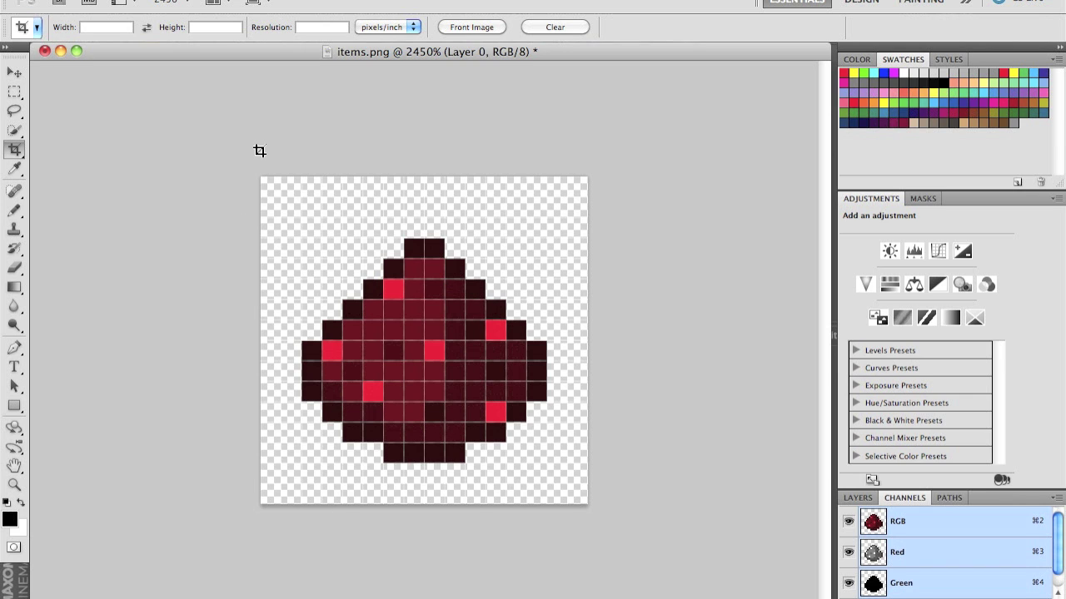
key(super+shift+s)
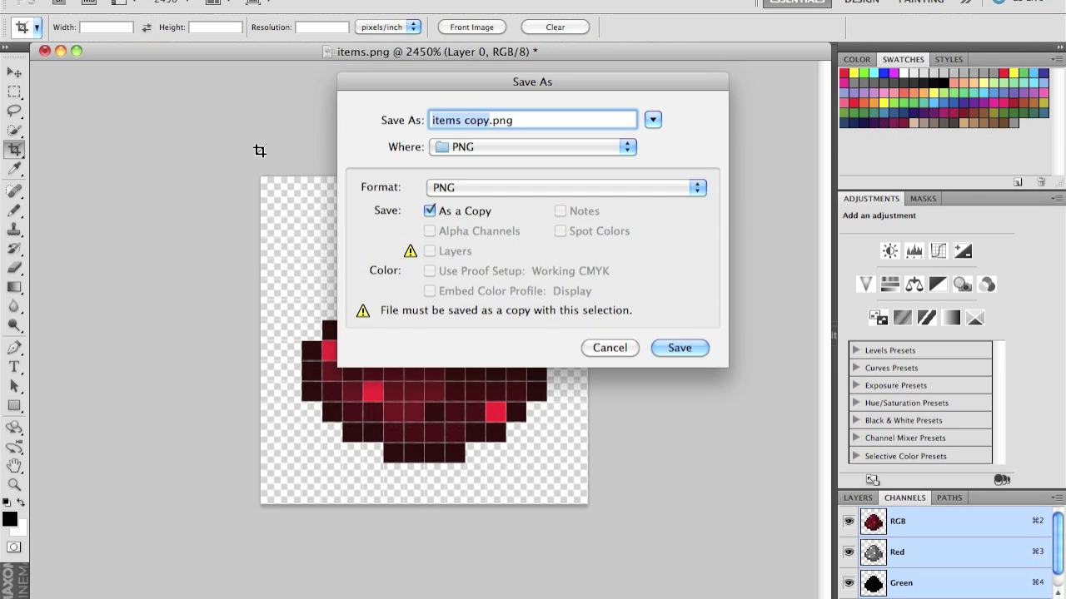
key(BackSpace)
click(610, 348)
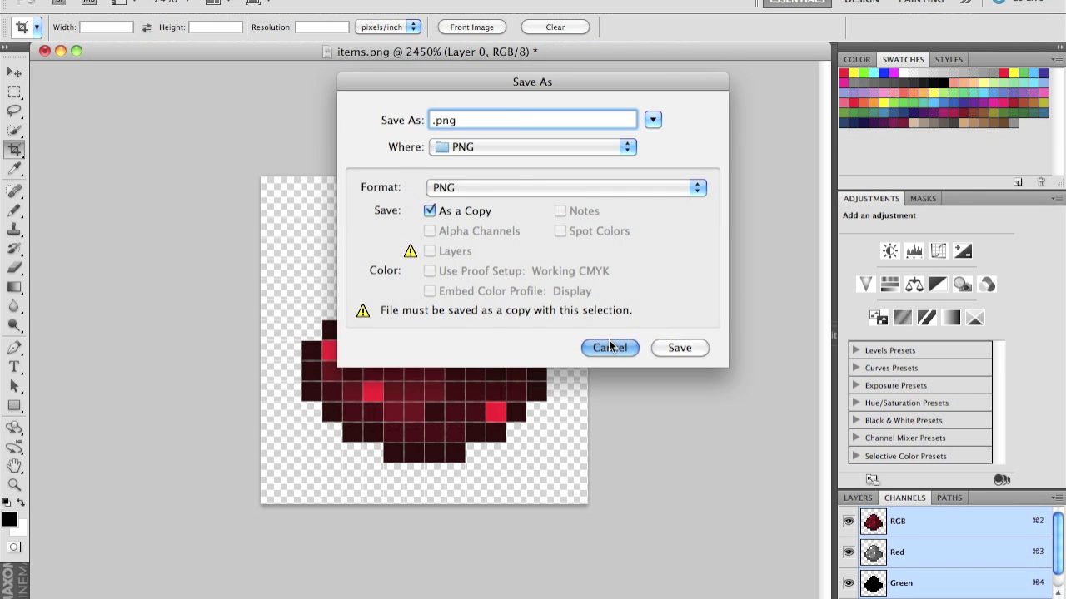
Flip the redstone sprite's canvas horizontally.
click(212, 0)
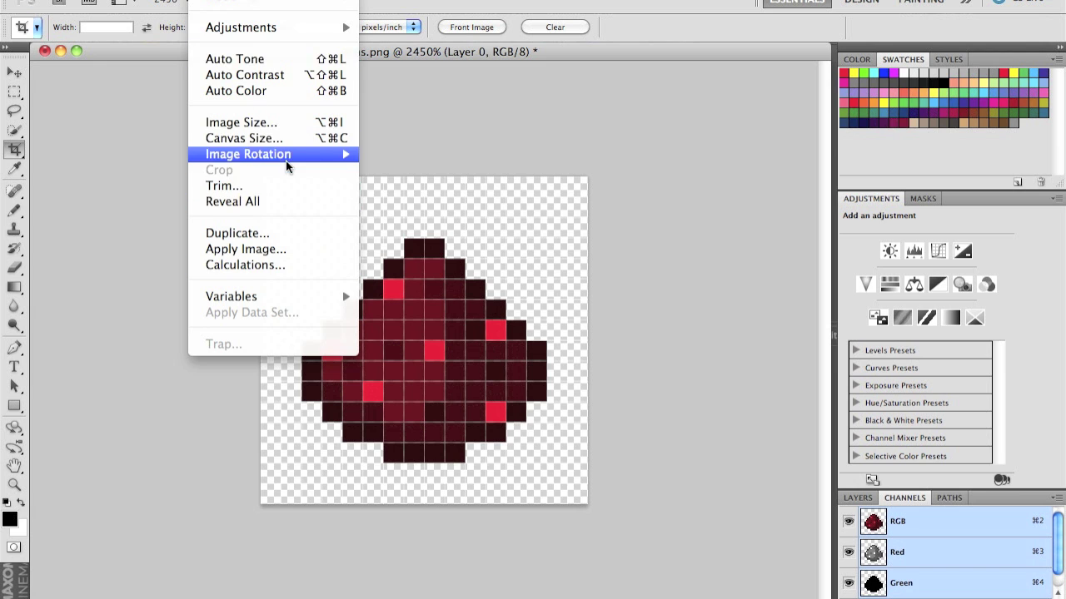
mouse_move(289, 153)
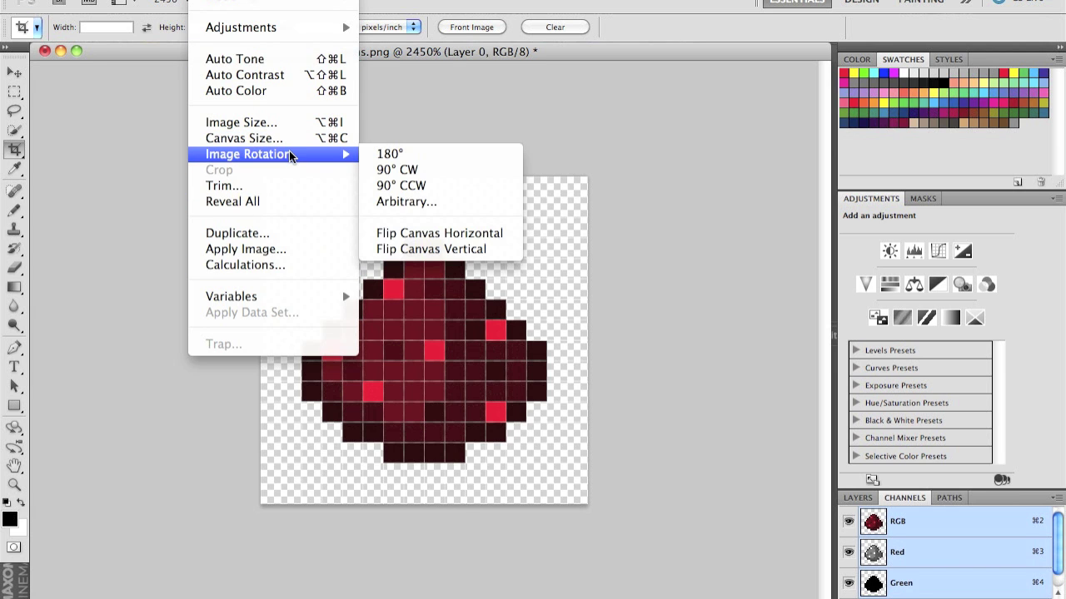
click(424, 236)
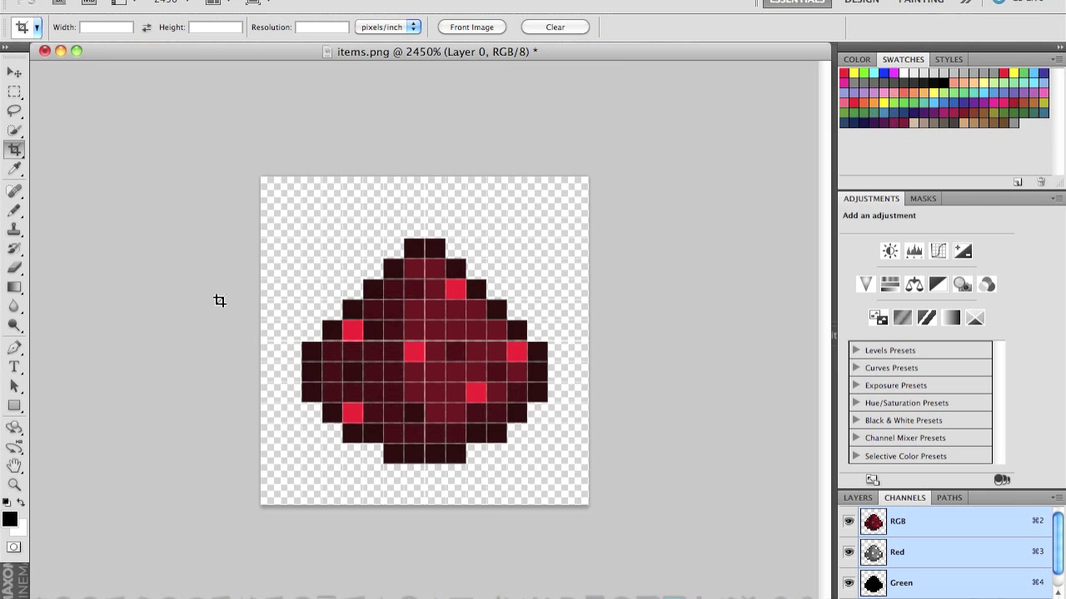
Switch to Cinema 4D and view the alpha channel settings of the existing material Mat.
key(F3)
click(630, 227)
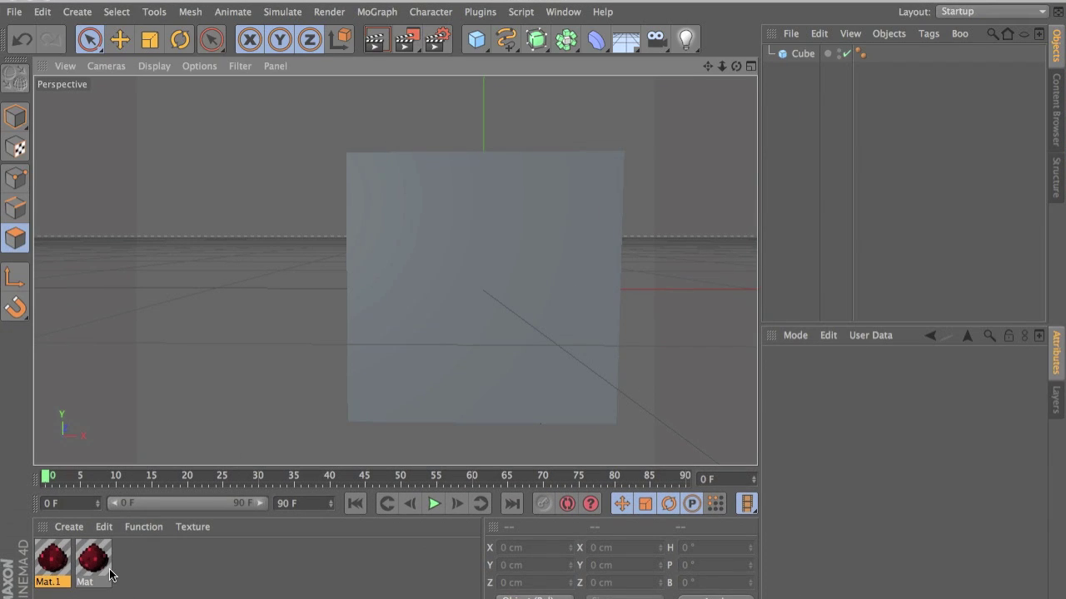
double_click(93, 561)
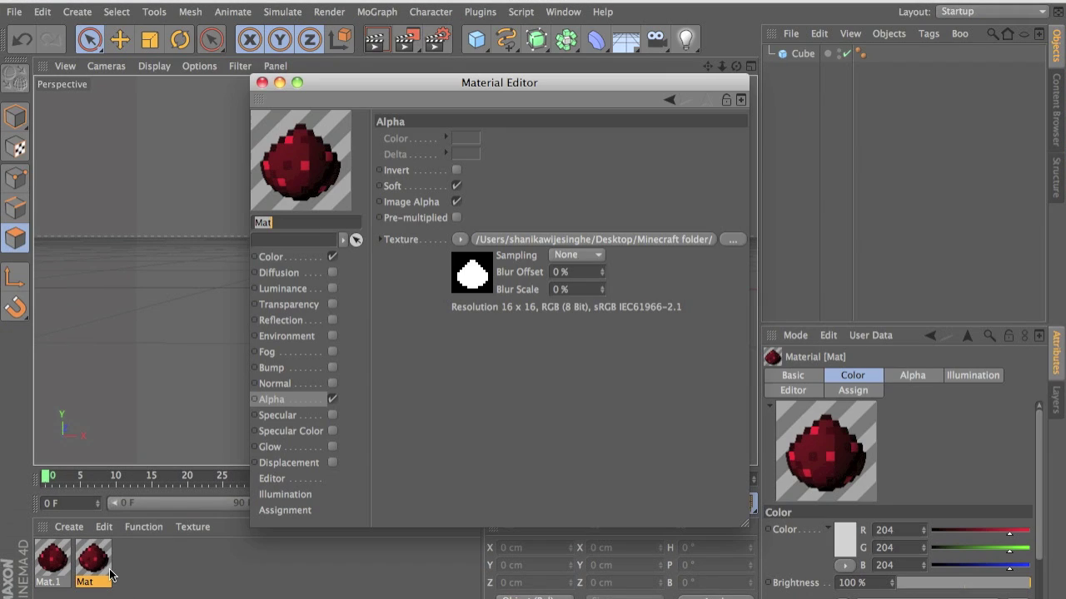
click(262, 83)
Create a new material with its Specular channel disabled and its Alpha channel enabled.
double_click(148, 546)
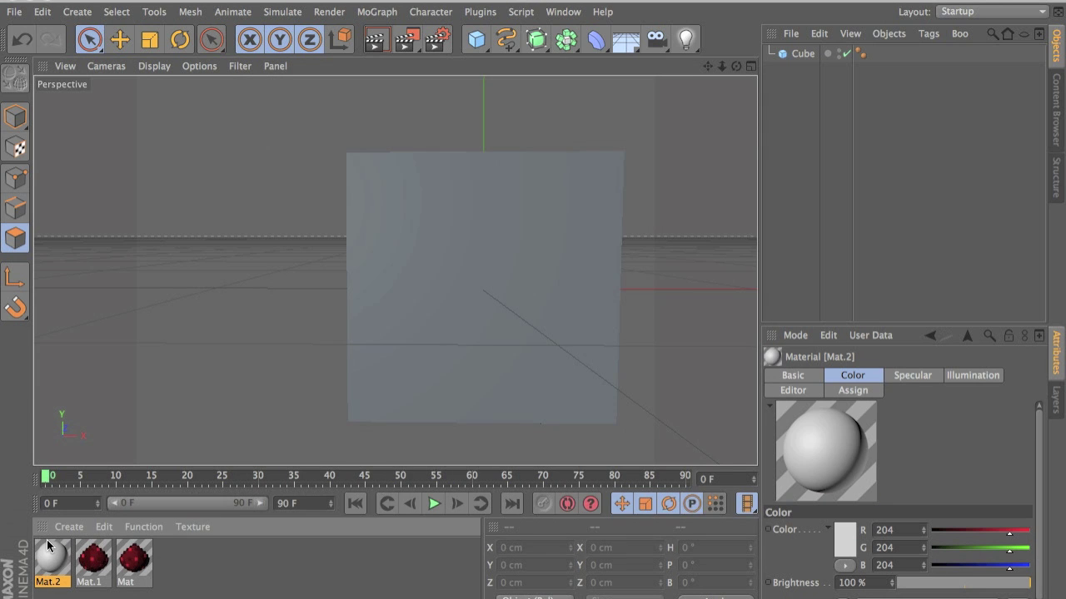
double_click(48, 543)
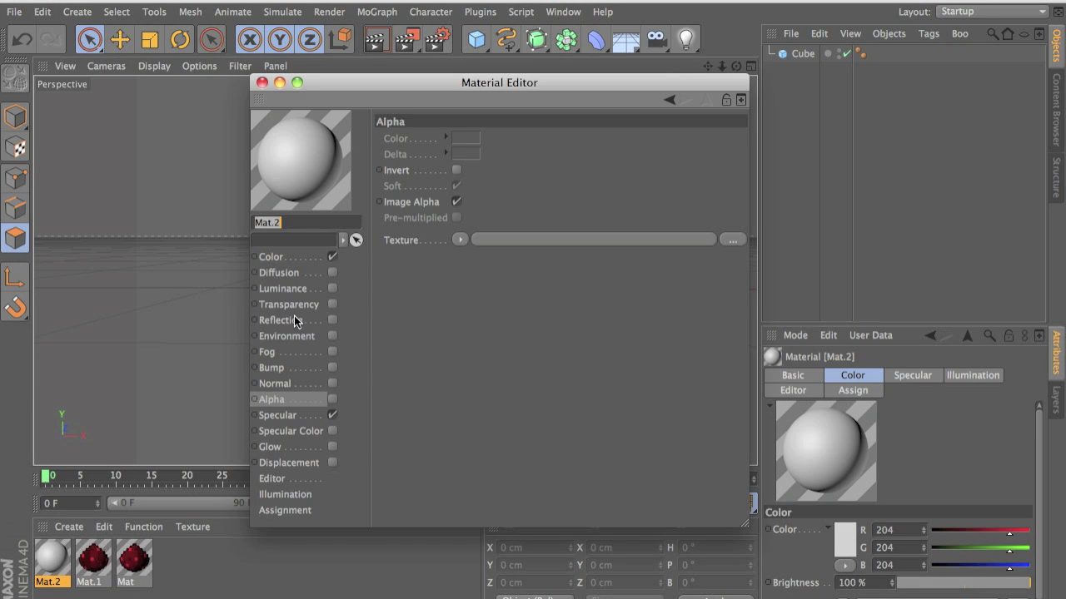
click(332, 415)
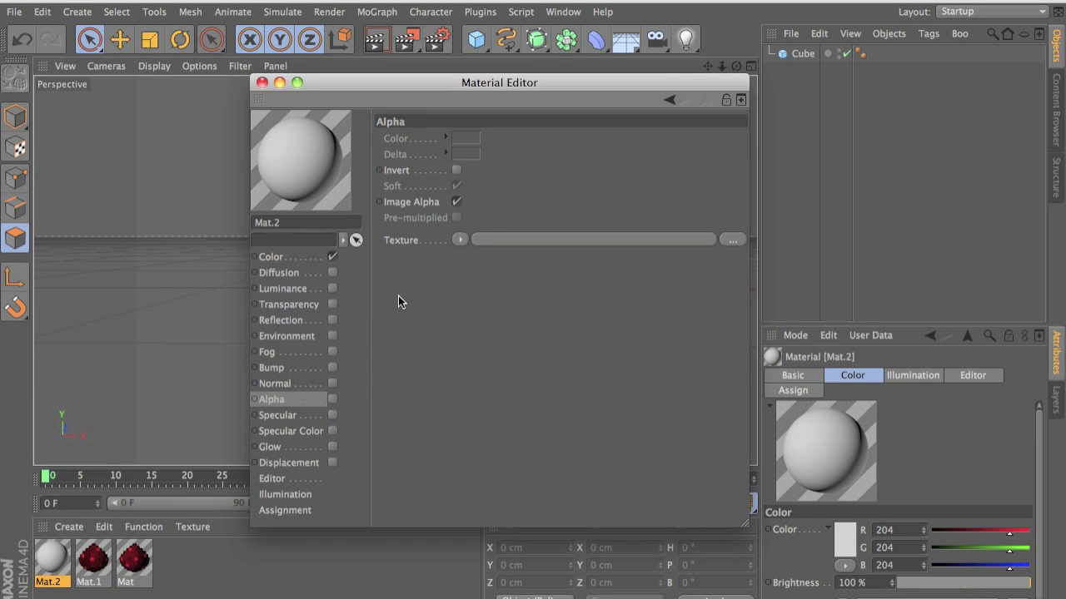
click(332, 400)
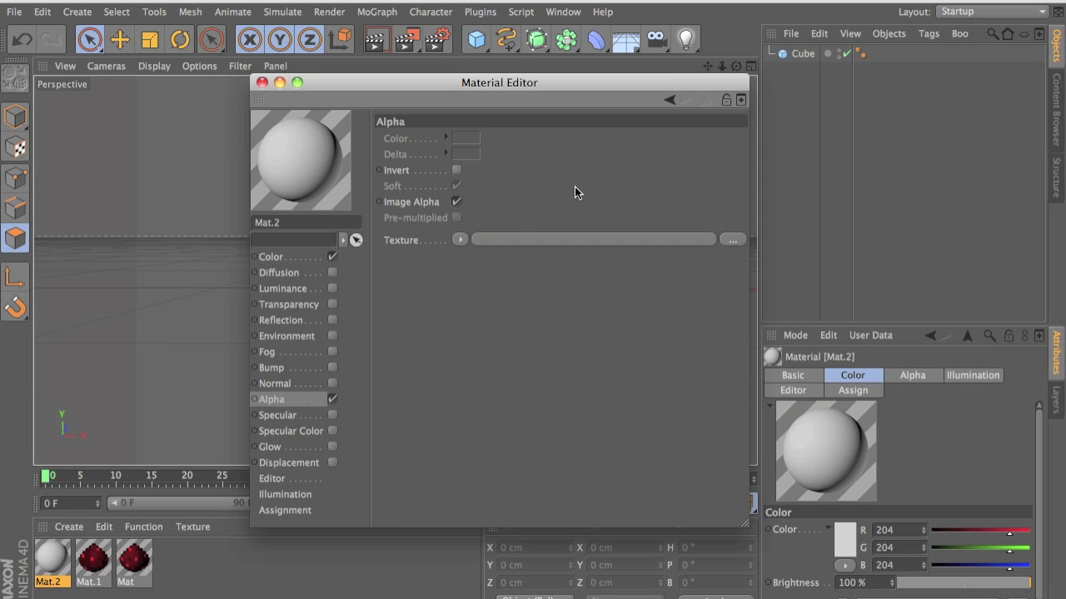
Load RedstoneBack.png as the new material's alpha texture and set its sampling to None.
click(575, 239)
click(510, 145)
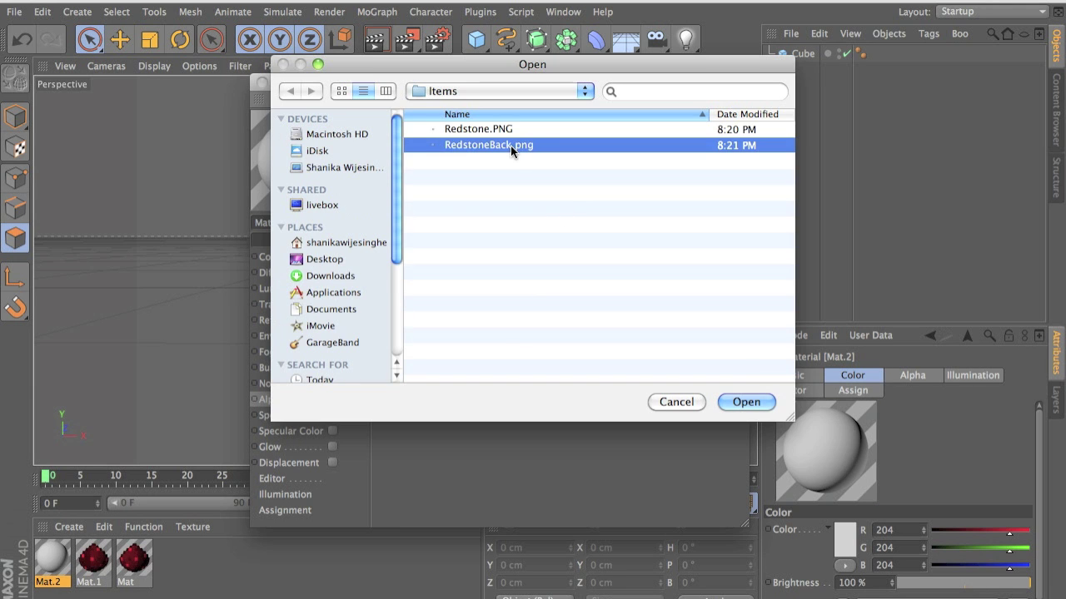
double_click(510, 146)
click(576, 217)
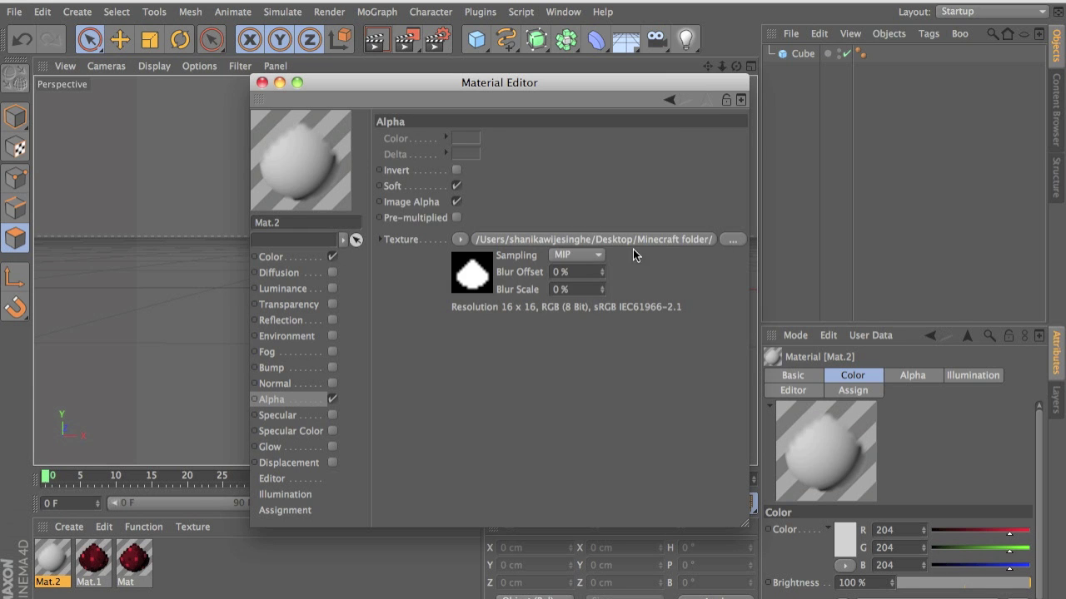
click(581, 255)
click(582, 267)
Copy the new material's alpha texture and paste it into the Color channel's texture.
click(293, 254)
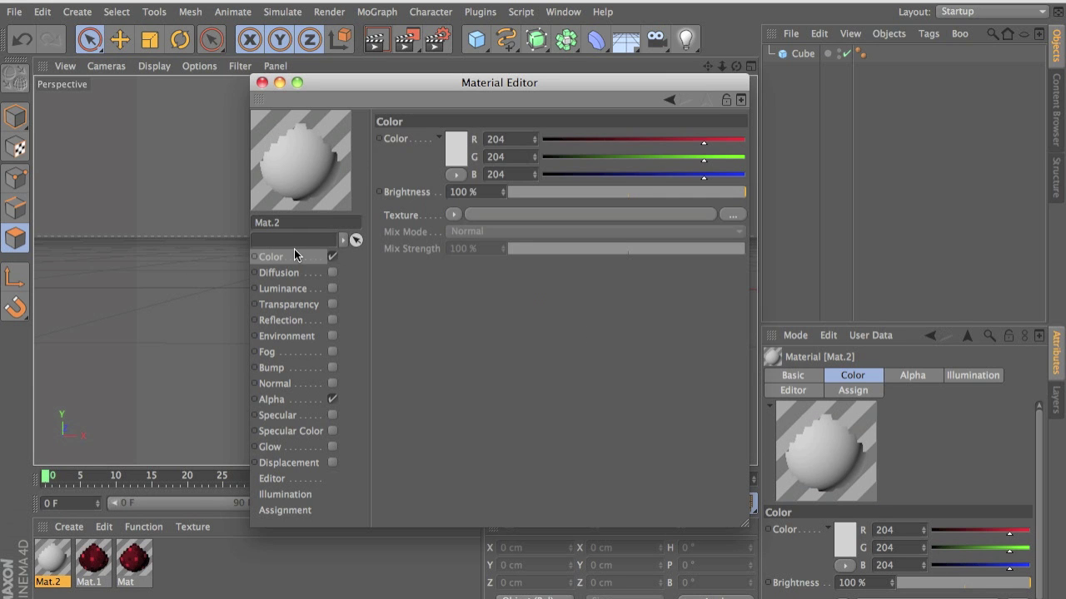
click(268, 415)
click(270, 401)
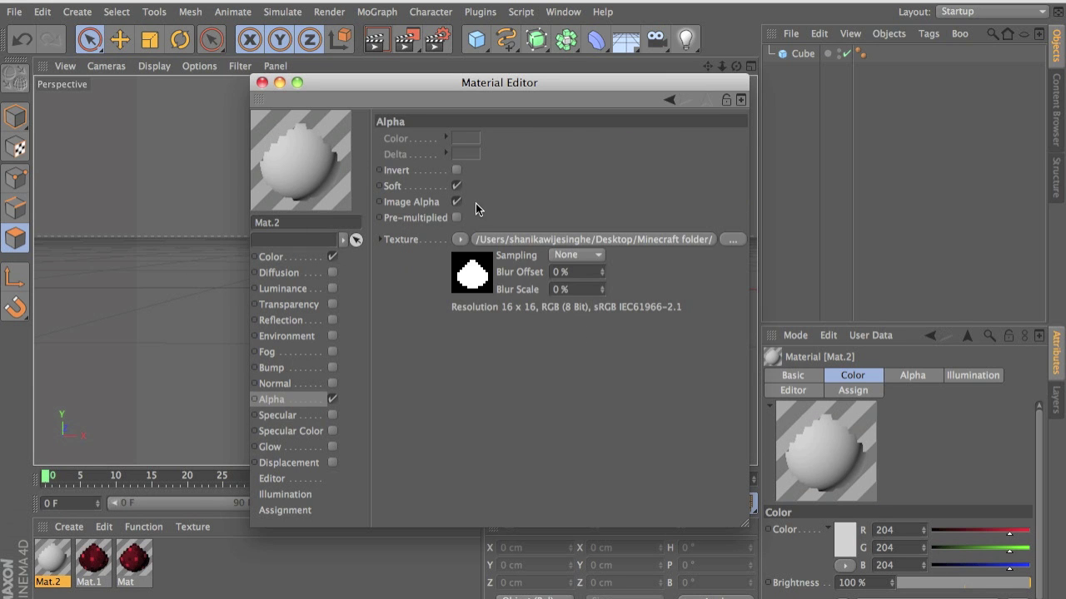
right_click(426, 240)
click(455, 286)
click(270, 265)
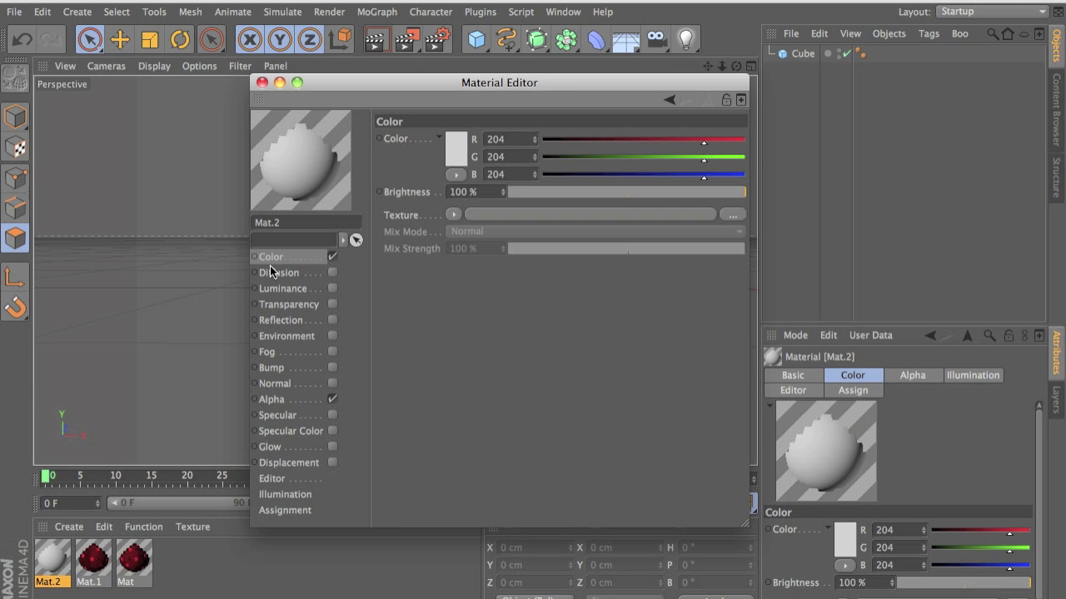
right_click(421, 216)
click(462, 281)
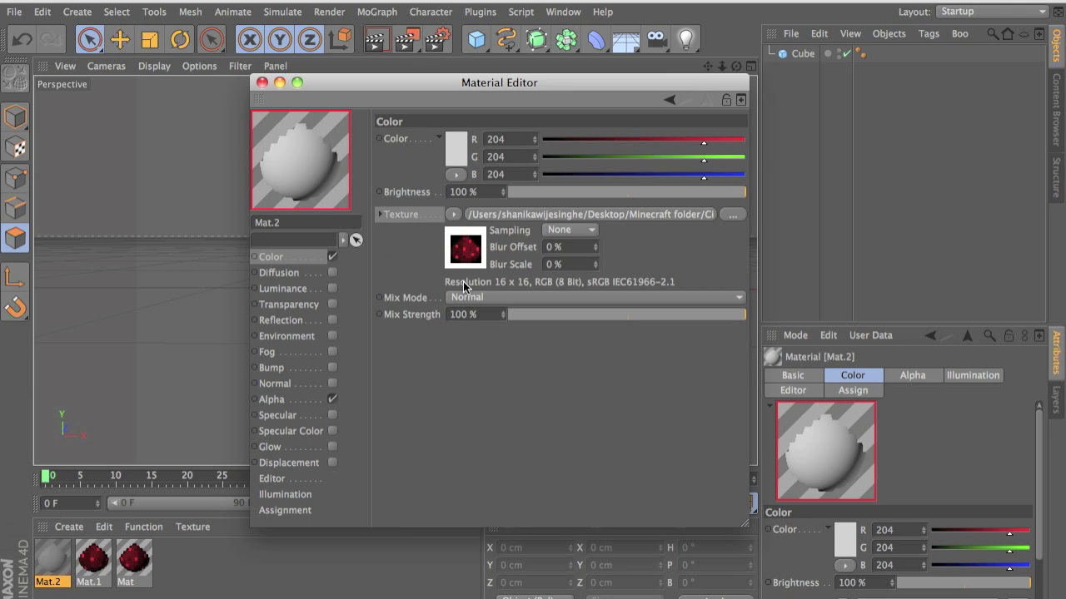
click(550, 240)
click(552, 245)
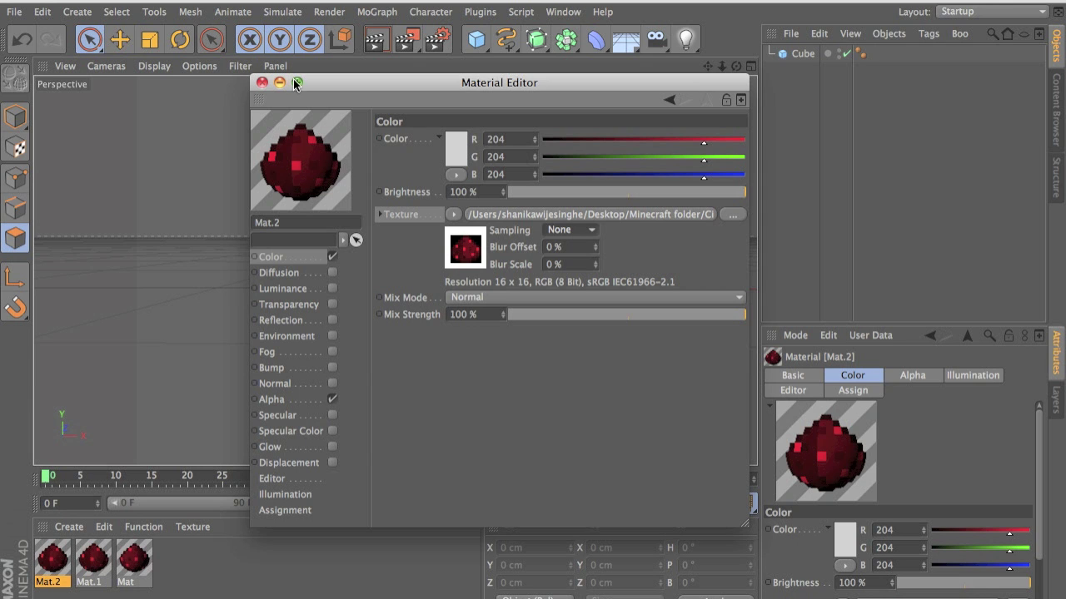
Close the Material Editor, delete the demonstration material Mat.2, and select Mat.1.
click(262, 82)
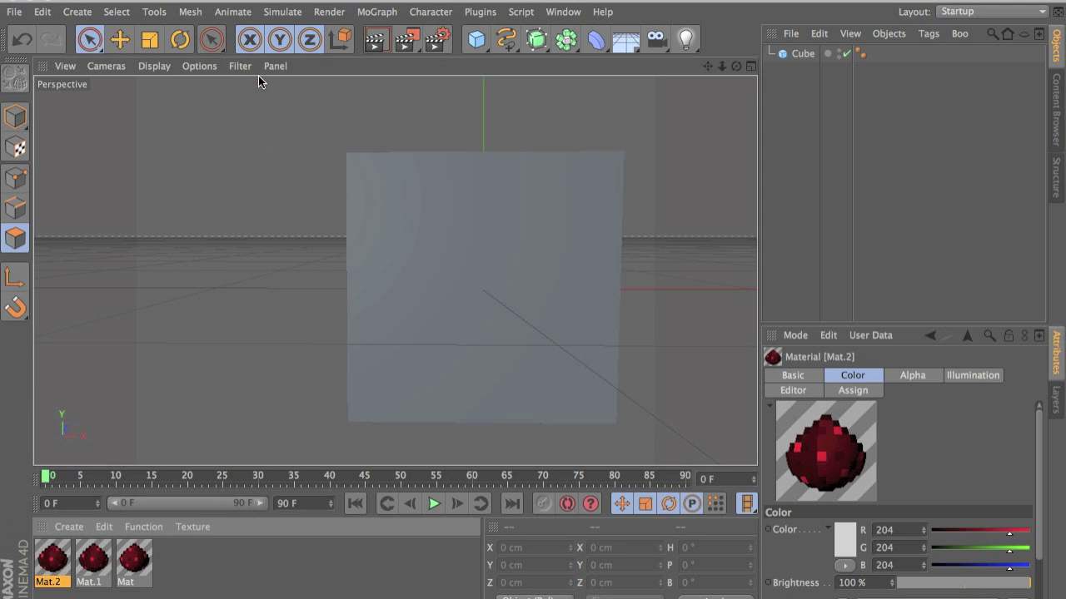
key(Delete)
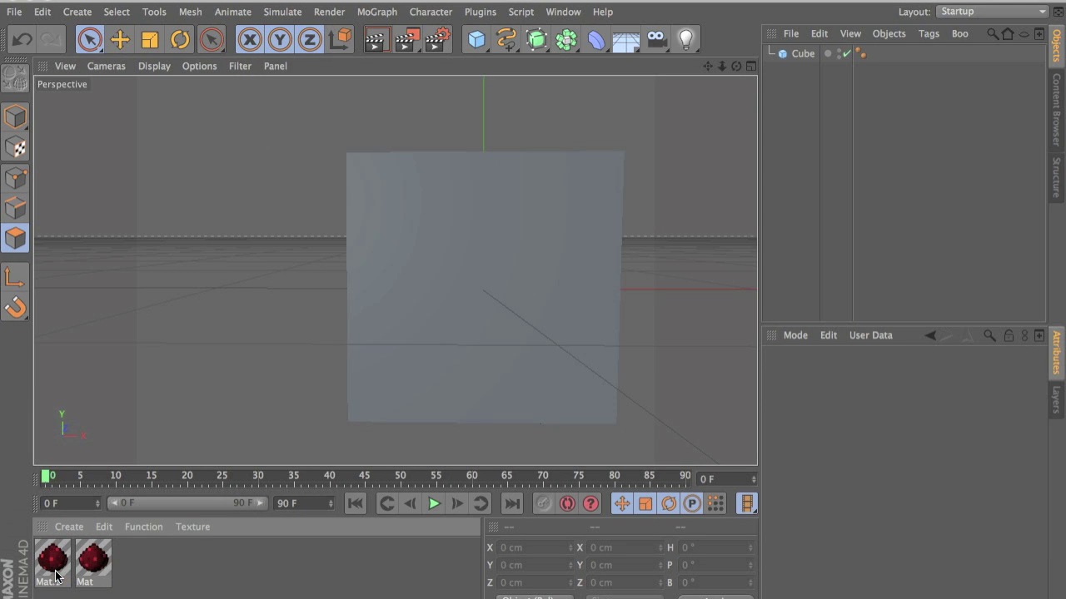
click(53, 572)
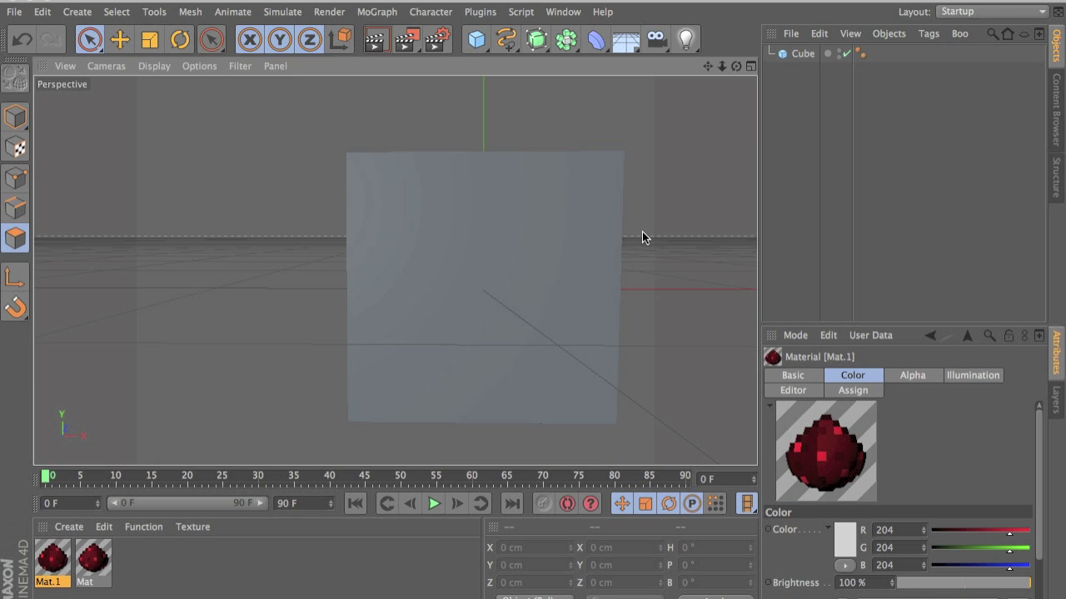
Replace the existing cube with a new default cube.
click(801, 53)
key(Delete)
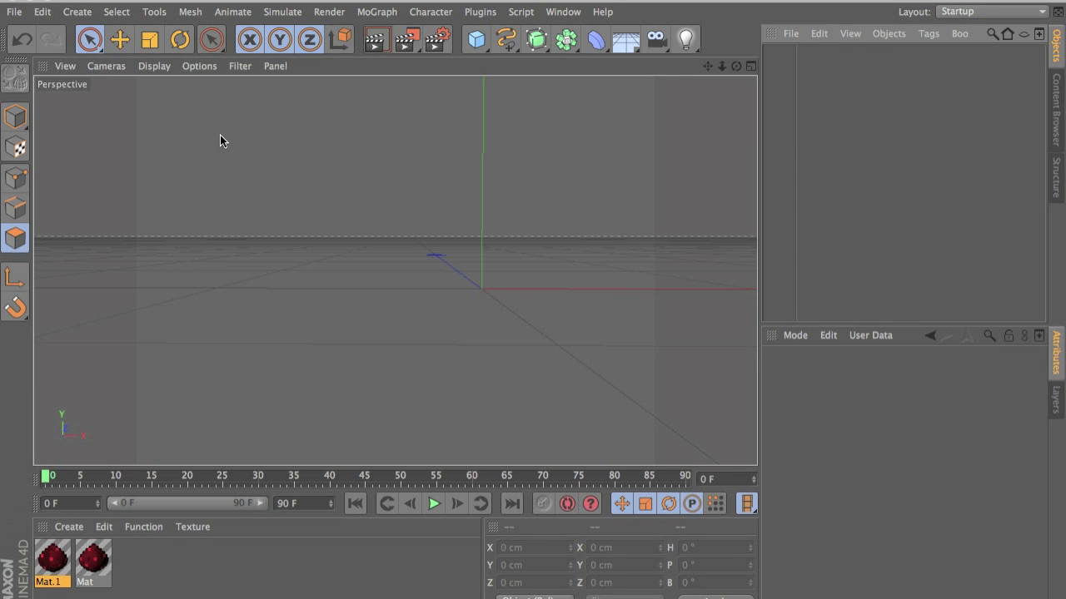
click(476, 39)
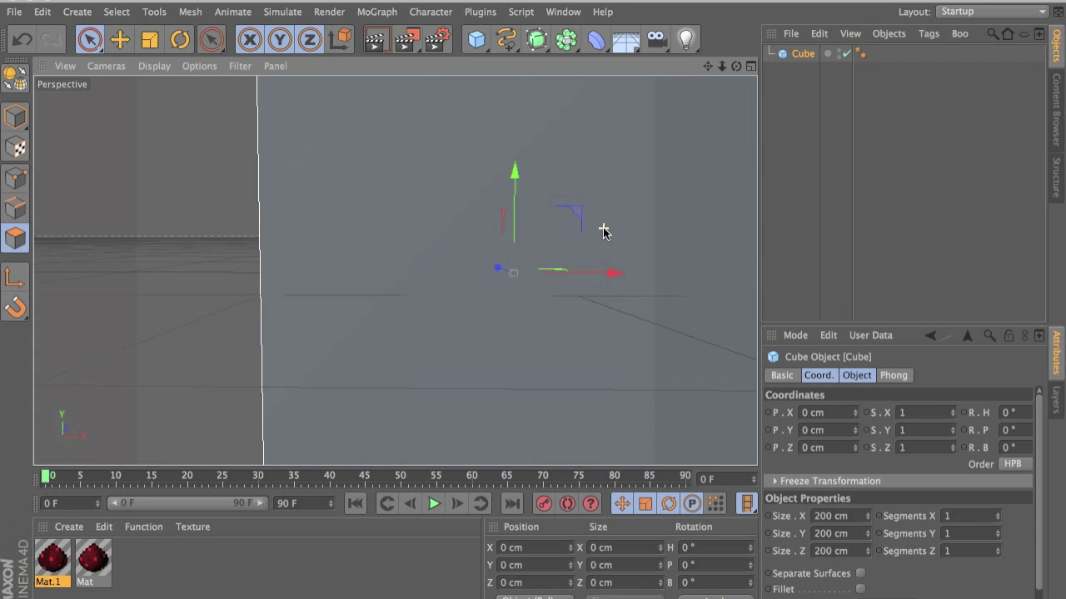
scroll(603, 229, down, 3)
alt+middle_drag(608, 313, 439, 317)
scroll(439, 318, down, 3)
alt+drag(440, 273, 436, 361)
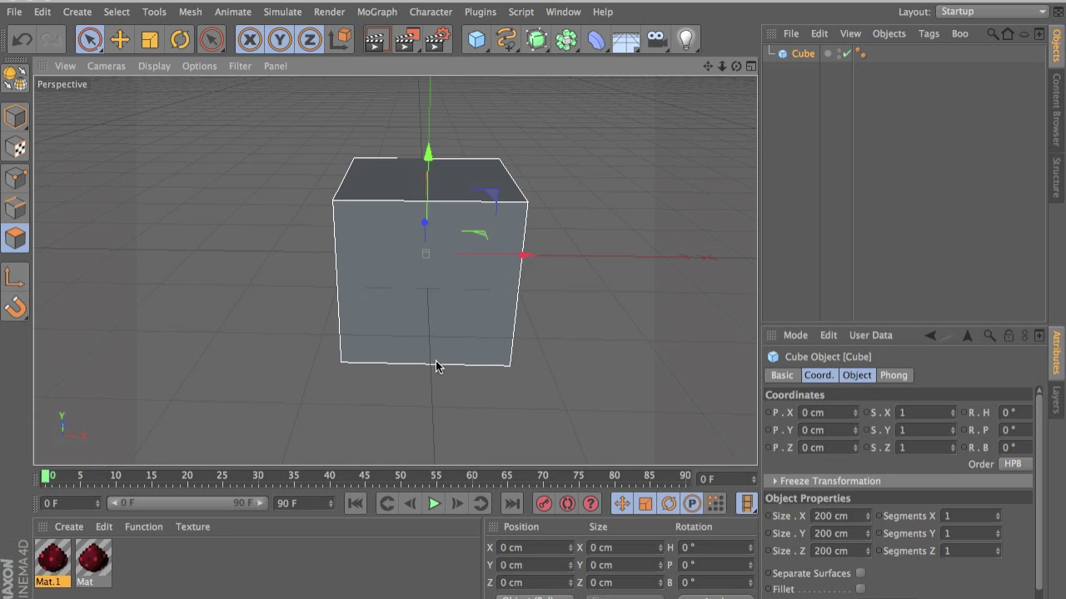
Set the cube's size to 100 cm in X, 100 cm in Y and 6.25 cm in Z.
click(16, 117)
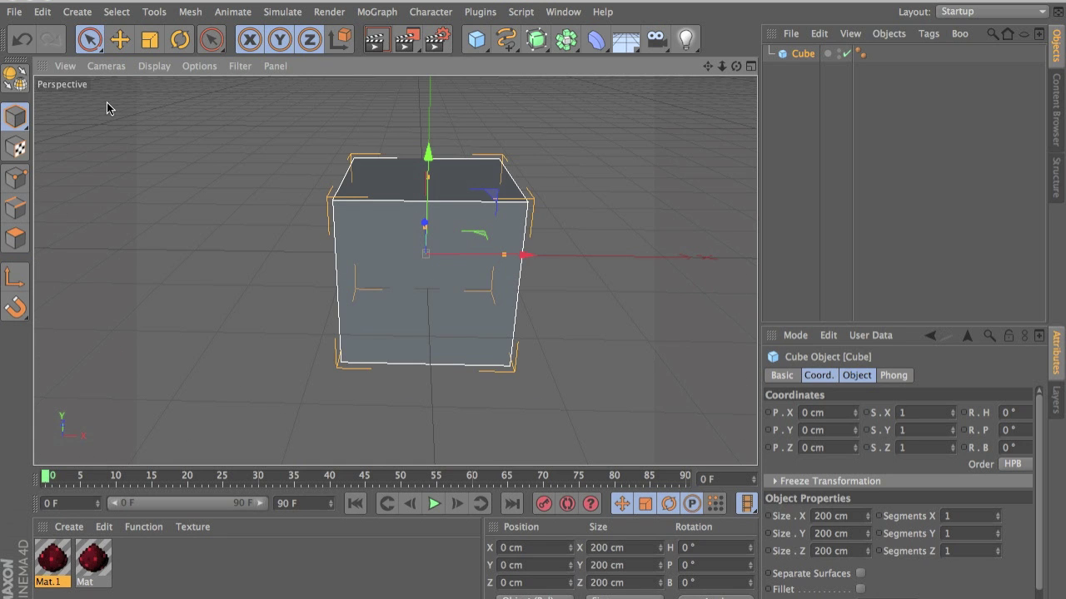
click(857, 375)
double_click(841, 414)
text(100)
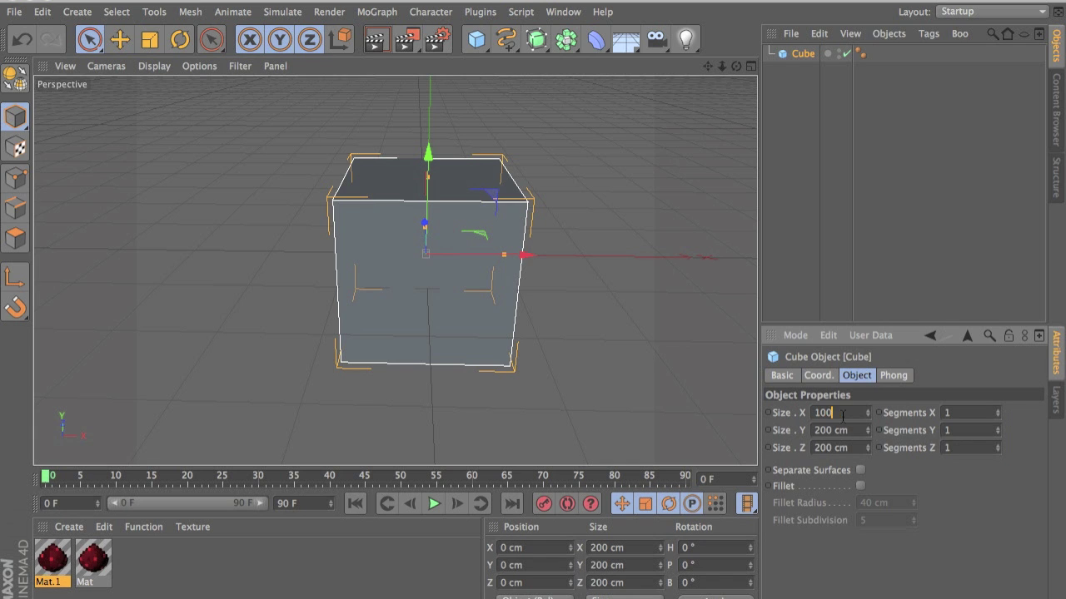
key(Tab)
text(100)
key(Tab)
text(1)
key(BackSpace)
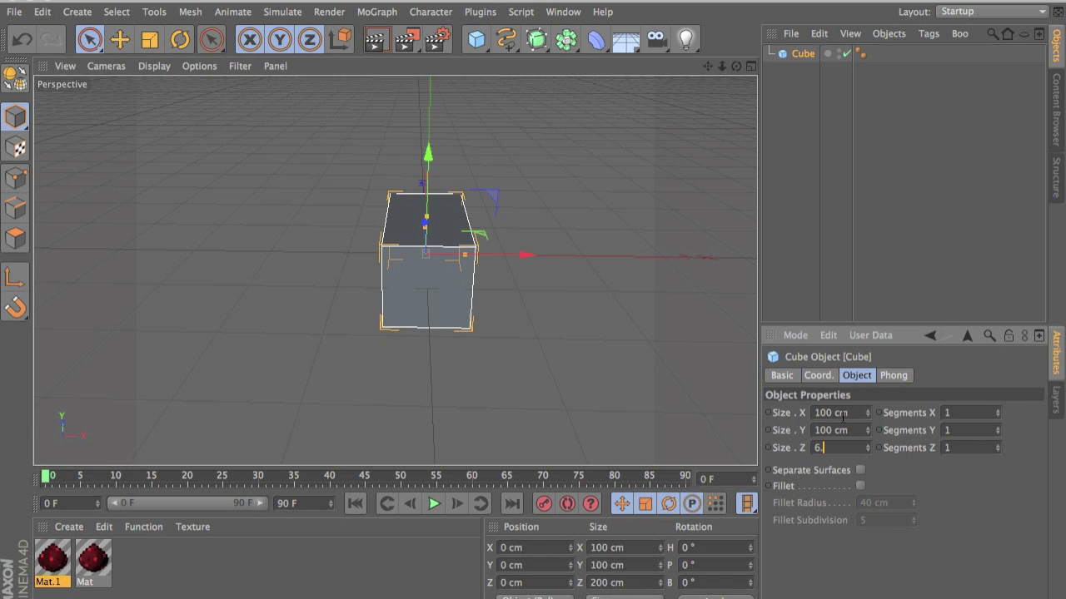
key(Return)
scroll(548, 308, up, 5)
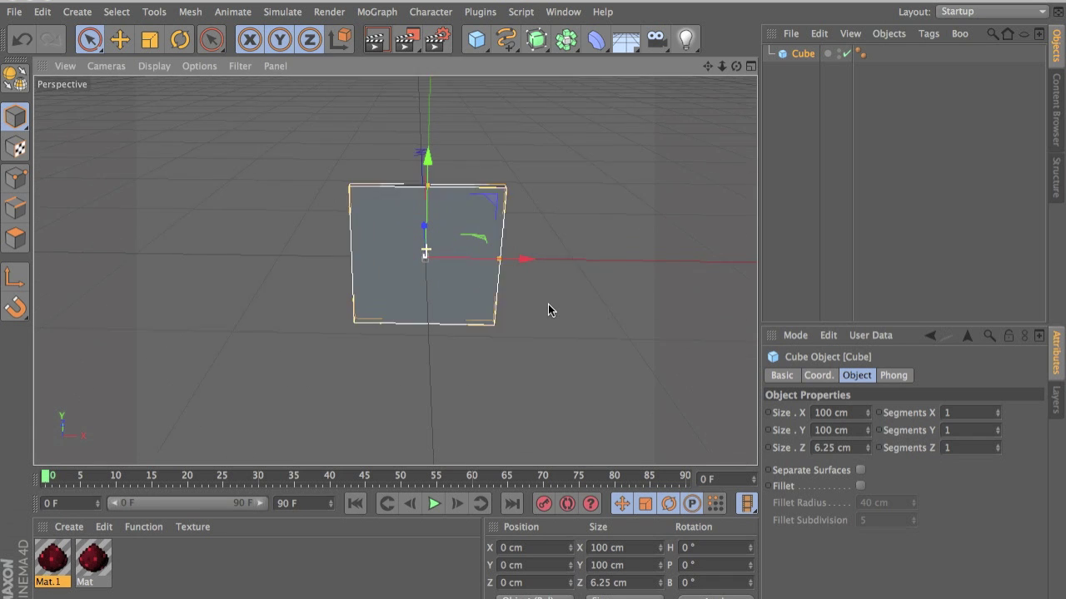
Divide the thin cube into 16 segments in X and 16 segments in Y.
alt+drag(565, 243, 434, 230)
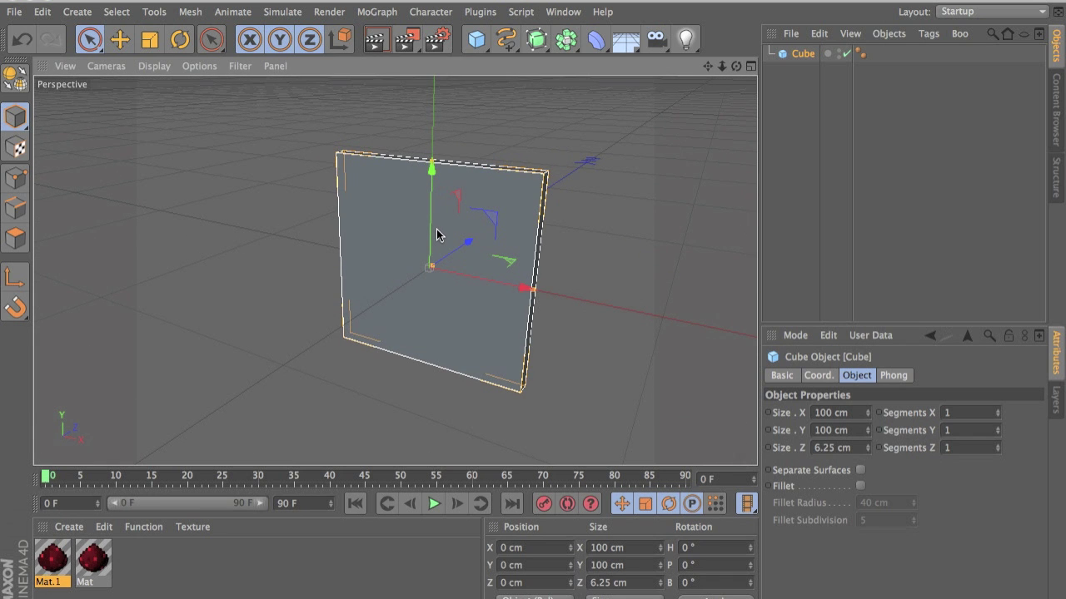
alt+drag(459, 279, 392, 257)
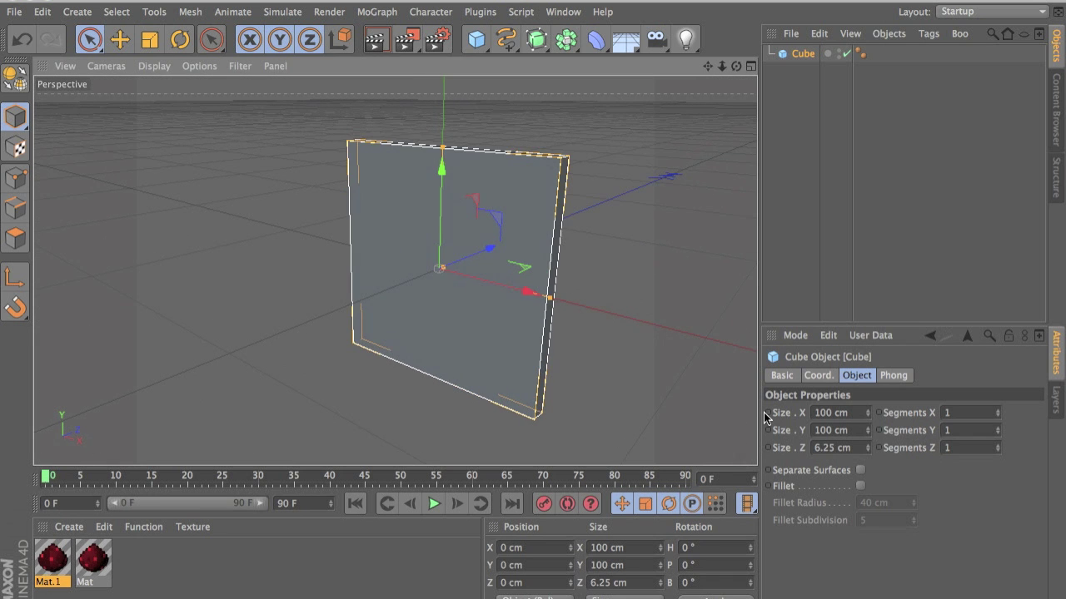
click(968, 416)
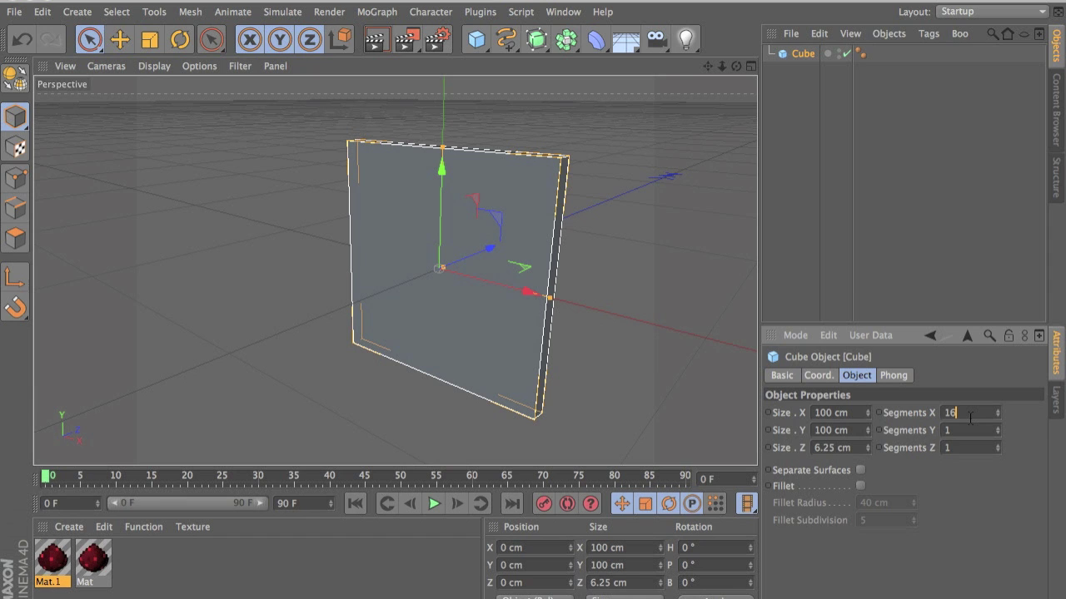
key(Tab)
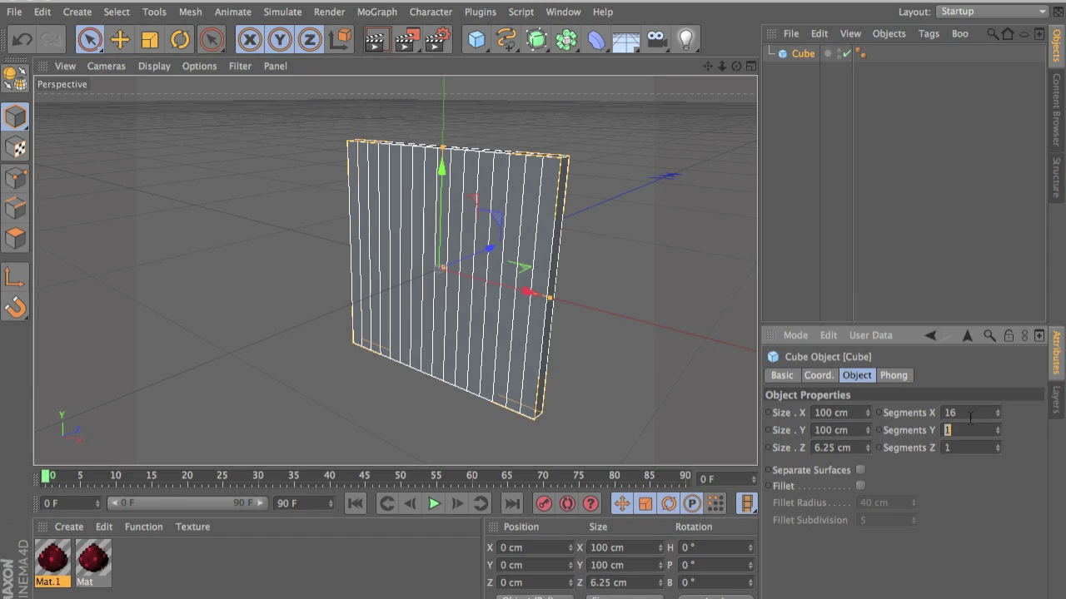
text(16)
key(Tab)
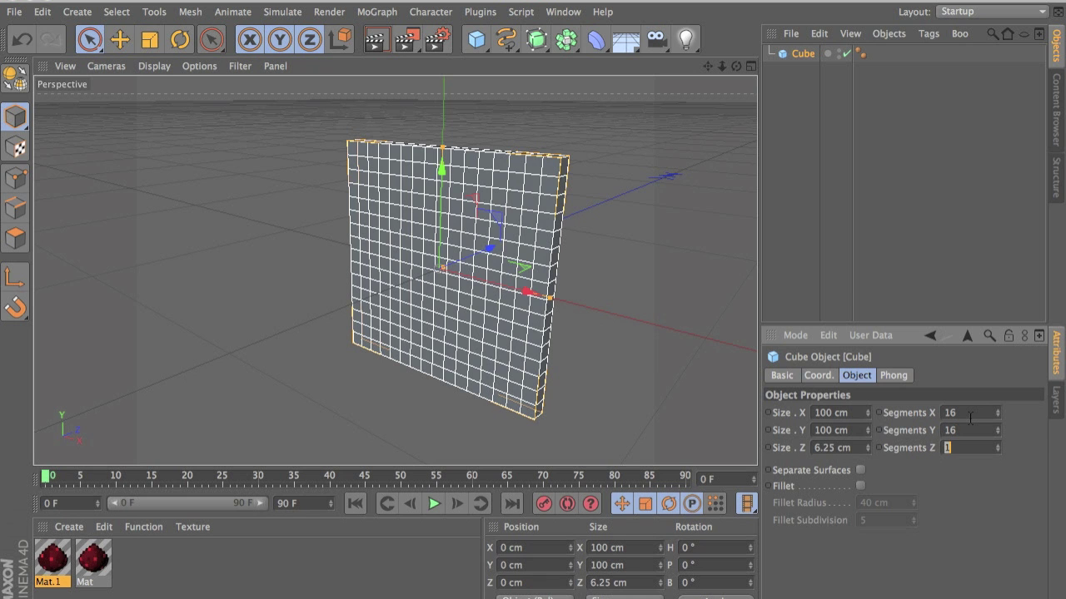
Convert the cube to an editable polygon object in polygon mode and rename it Redstone.
alt+drag(651, 260, 494, 242)
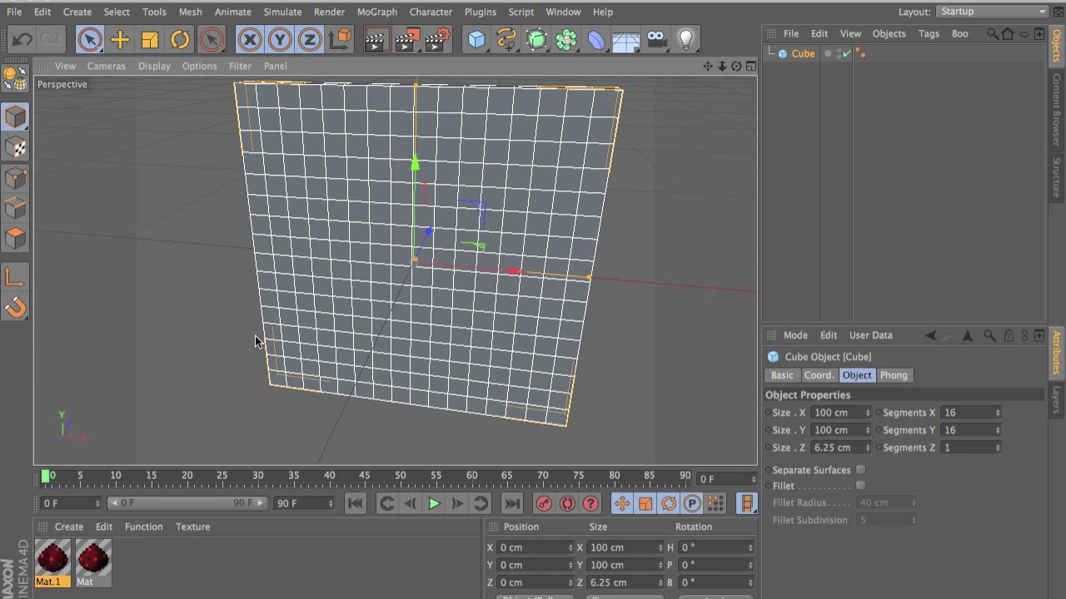
click(14, 237)
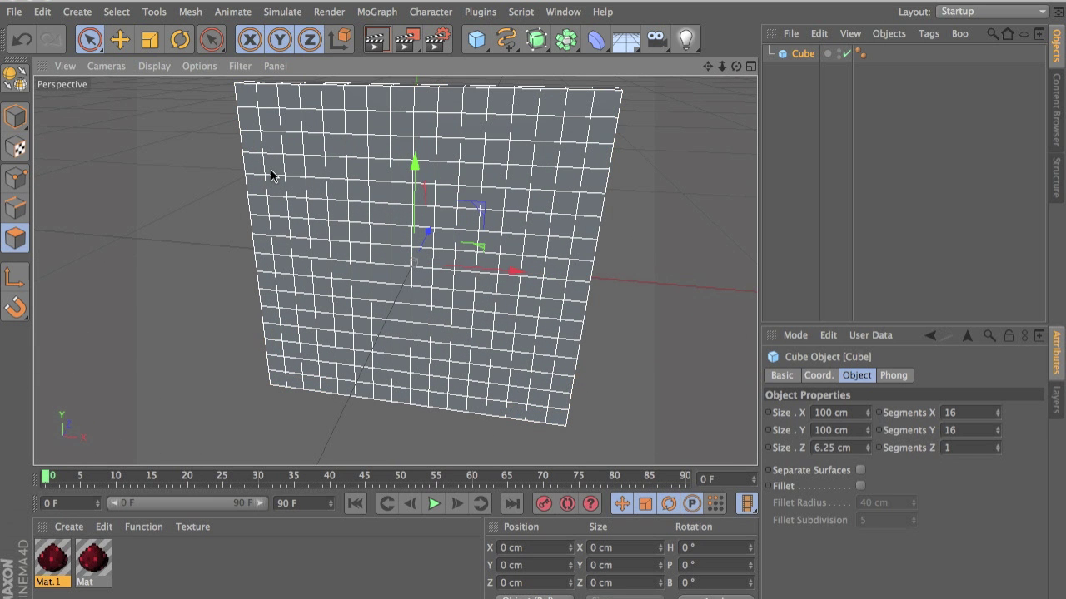
key(c)
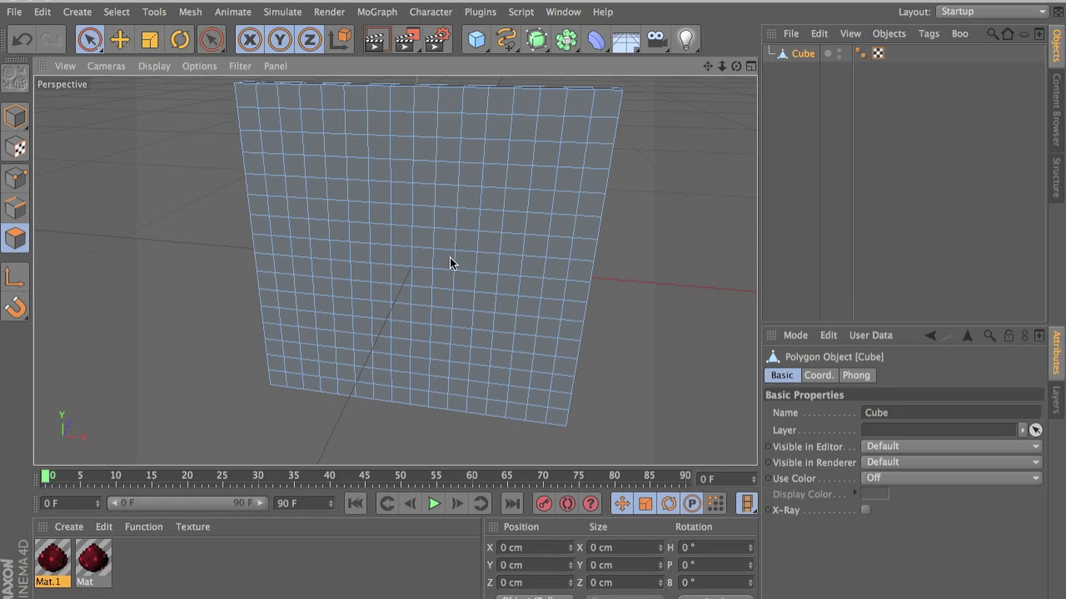
double_click(802, 53)
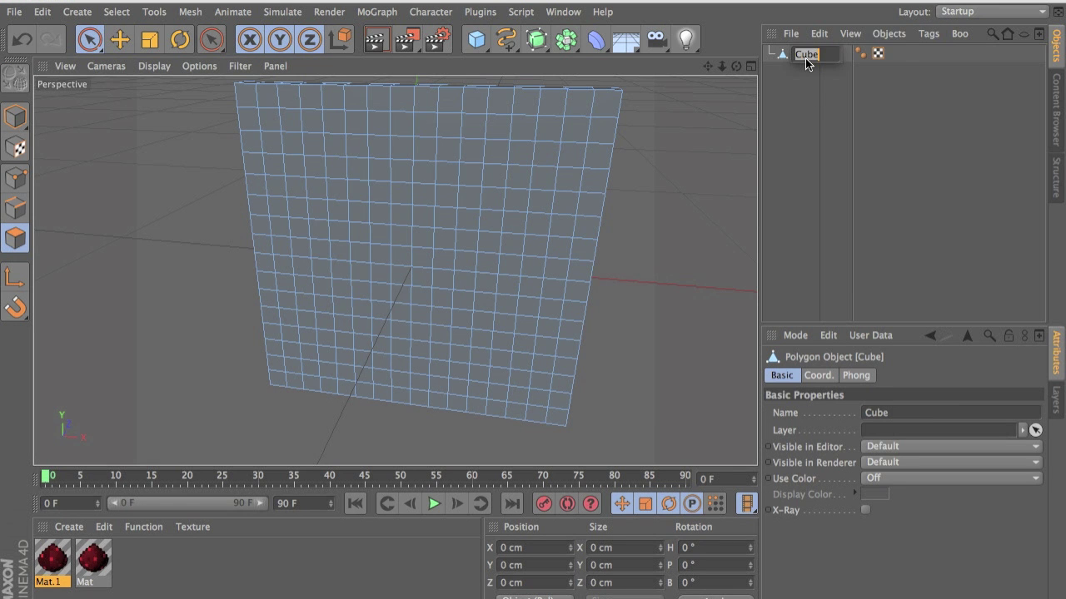
text(Redstone)
key(Return)
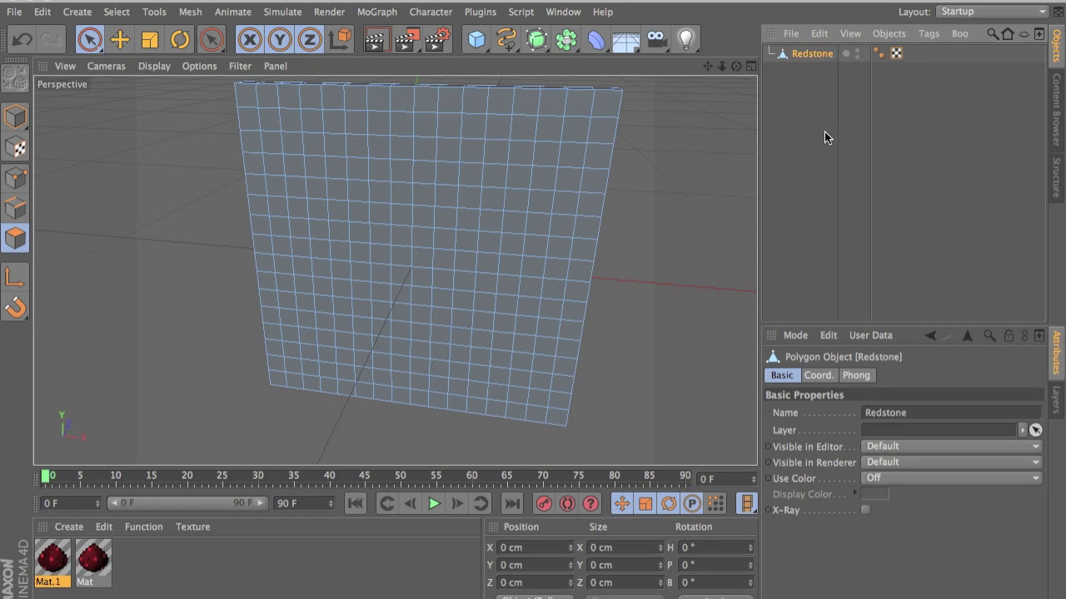
click(824, 132)
click(795, 55)
In the front view, select all of the Redstone object's front polygons with Rectangle Selection, then return to Live Selection.
alt+drag(321, 173, 372, 135)
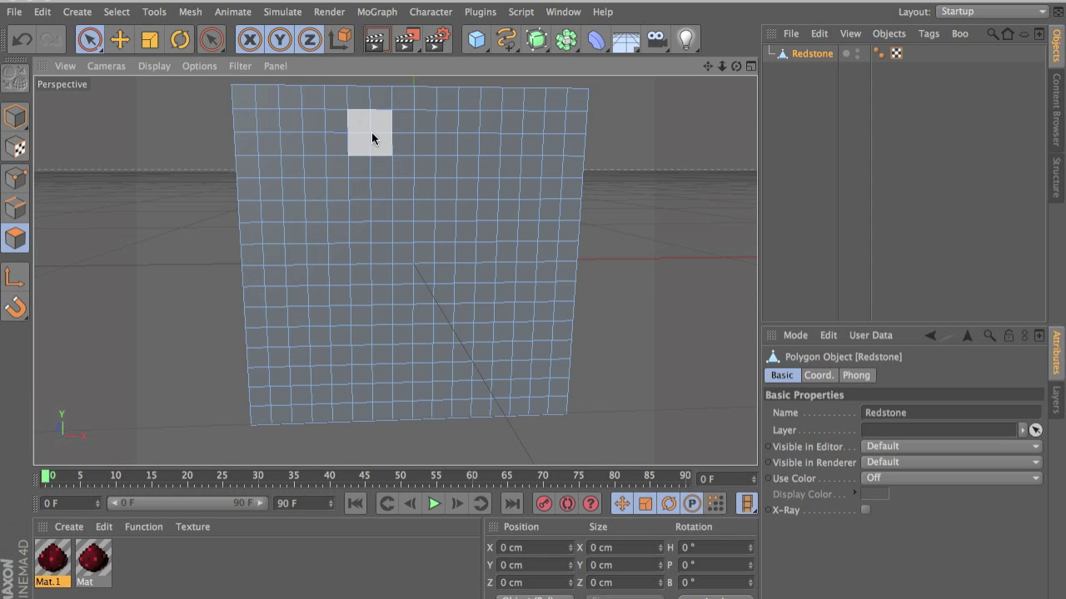
key(F4)
scroll(396, 269, down, 2)
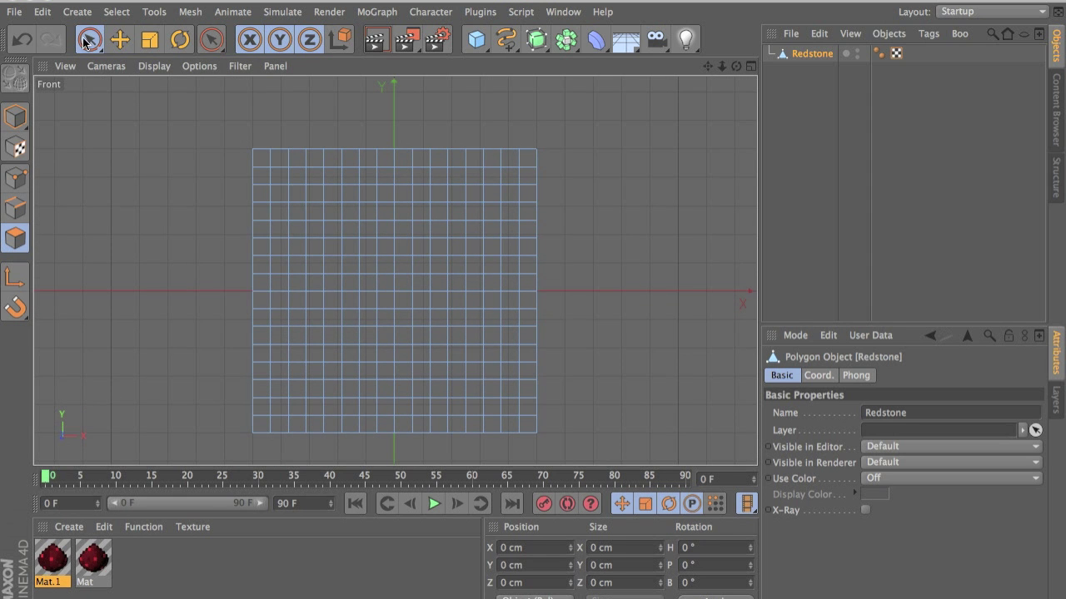
drag(89, 39, 158, 88)
drag(161, 126, 671, 542)
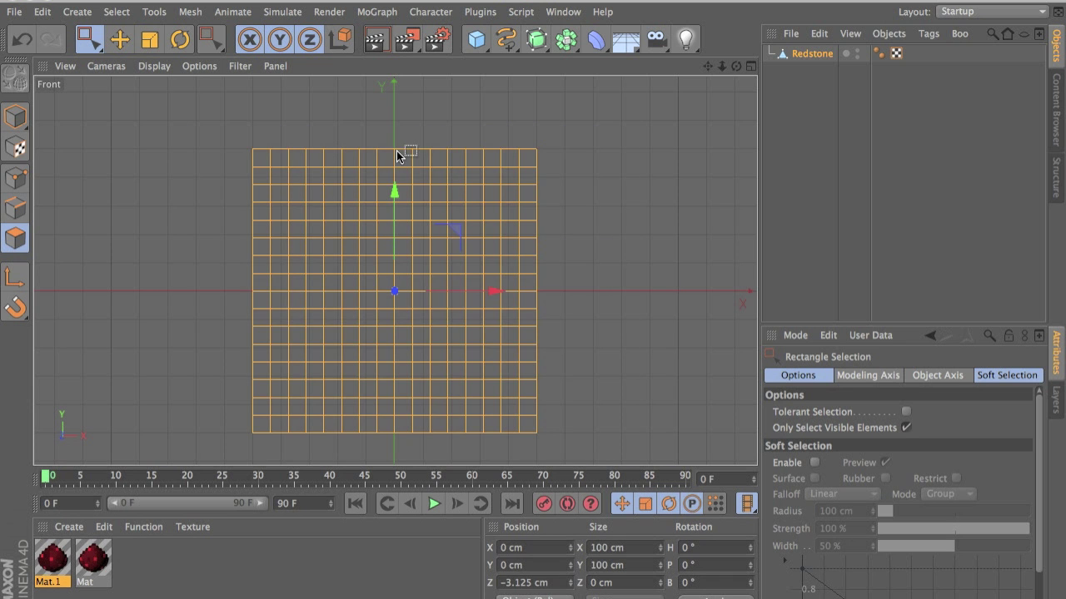
drag(89, 39, 155, 67)
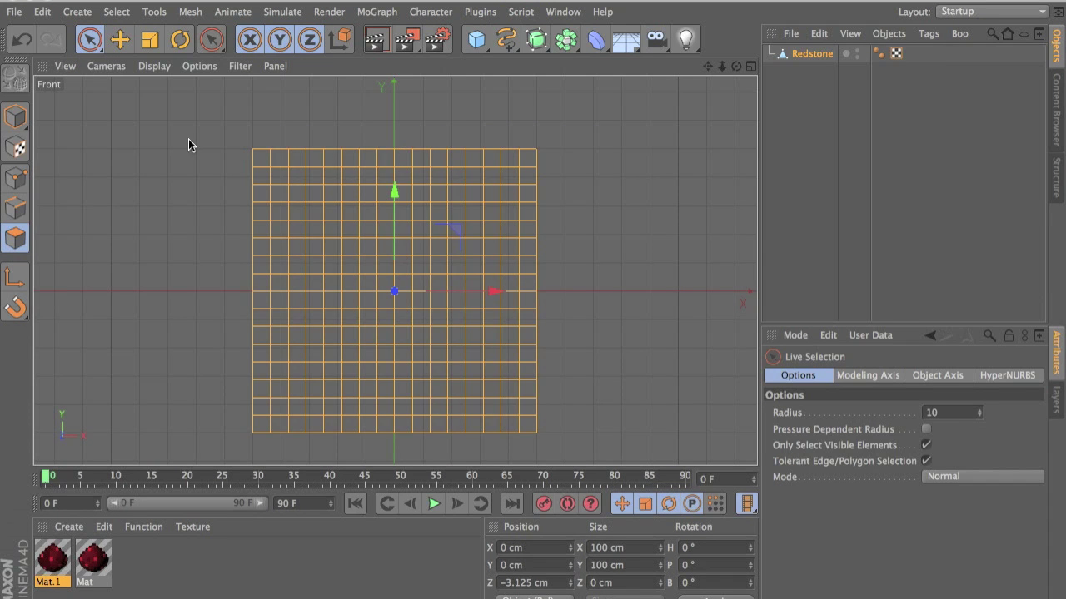
Apply the material Mat to the selected front polygons of the Redstone object in the perspective view.
key(F1)
alt+drag(436, 291, 278, 288)
scroll(534, 340, down, 3)
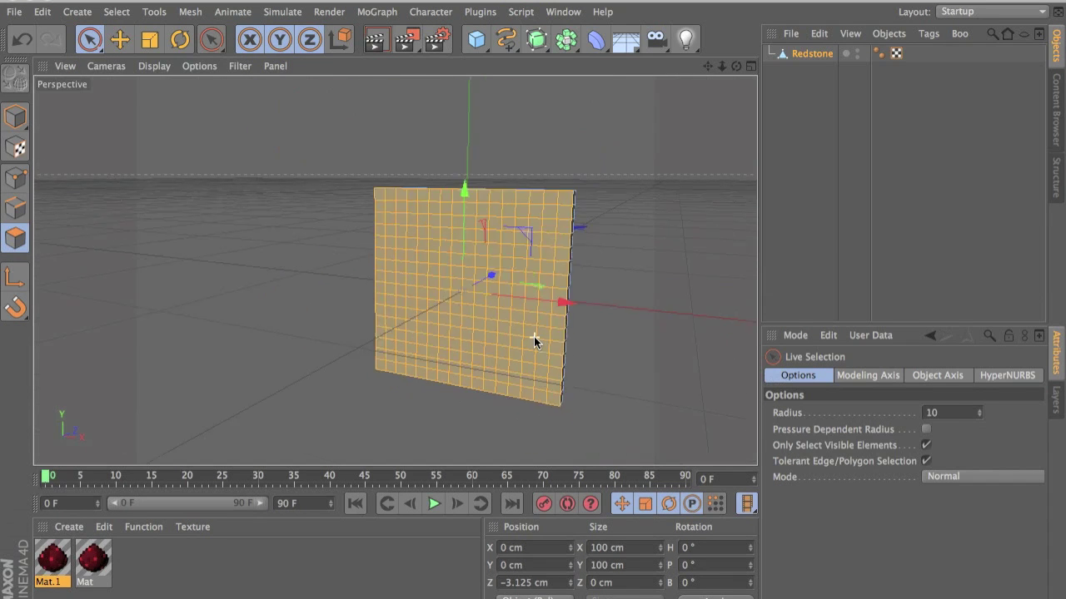
alt+drag(534, 341, 493, 350)
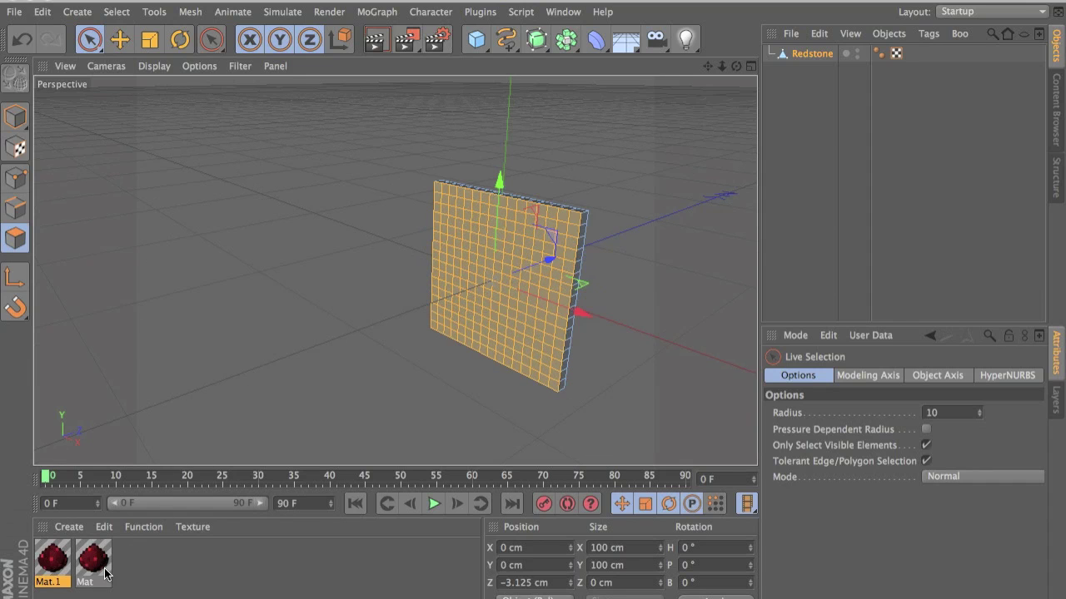
drag(93, 559, 466, 225)
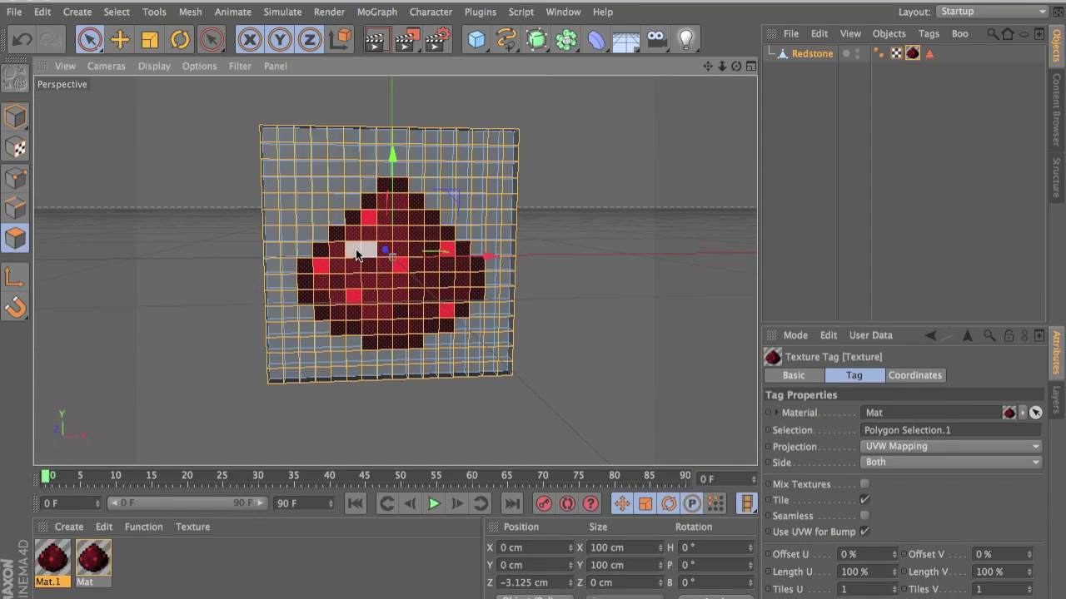
Deselect the front polygons covered by the redstone sprite, keeping only the surrounding polygons selected.
scroll(321, 304, up, 5)
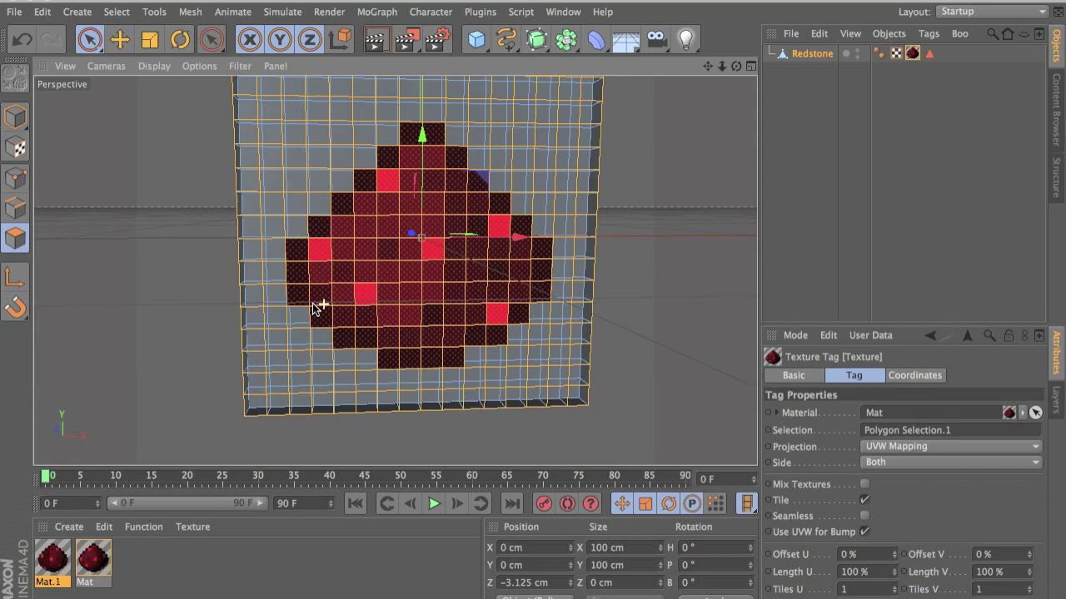
alt+drag(313, 303, 308, 305)
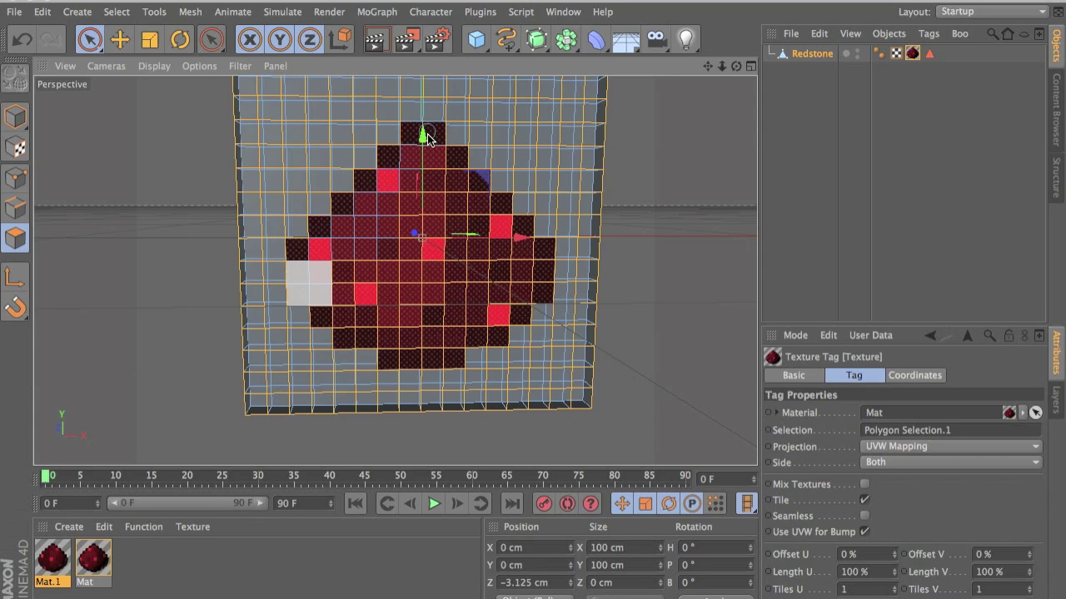
key(ctrl+z)
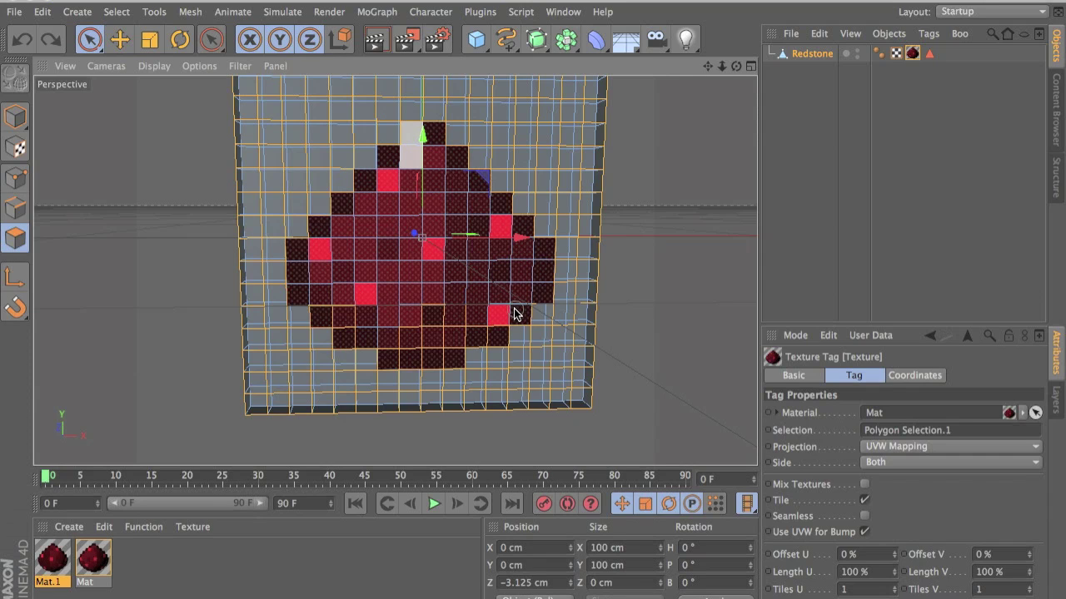
mouse_move(492, 319)
ctrl+mouse_down()
mouse_move(459, 332)
mouse_move(434, 327)
mouse_move(427, 313)
ctrl+mouse_up()
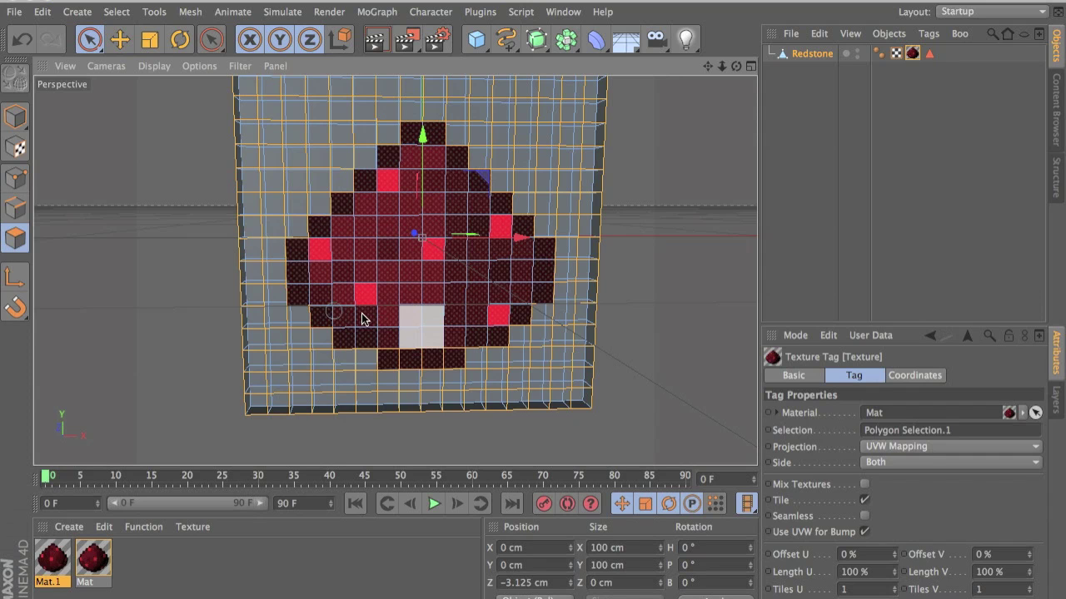
click(438, 356)
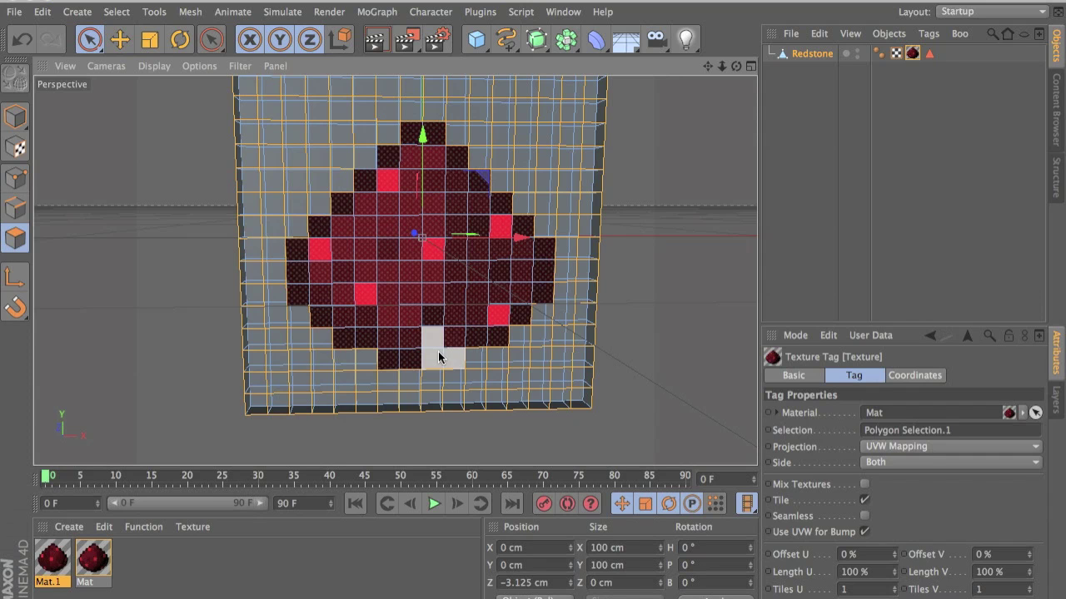
Delete the selected front polygons surrounding the redstone sprite.
alt+drag(462, 325, 444, 131)
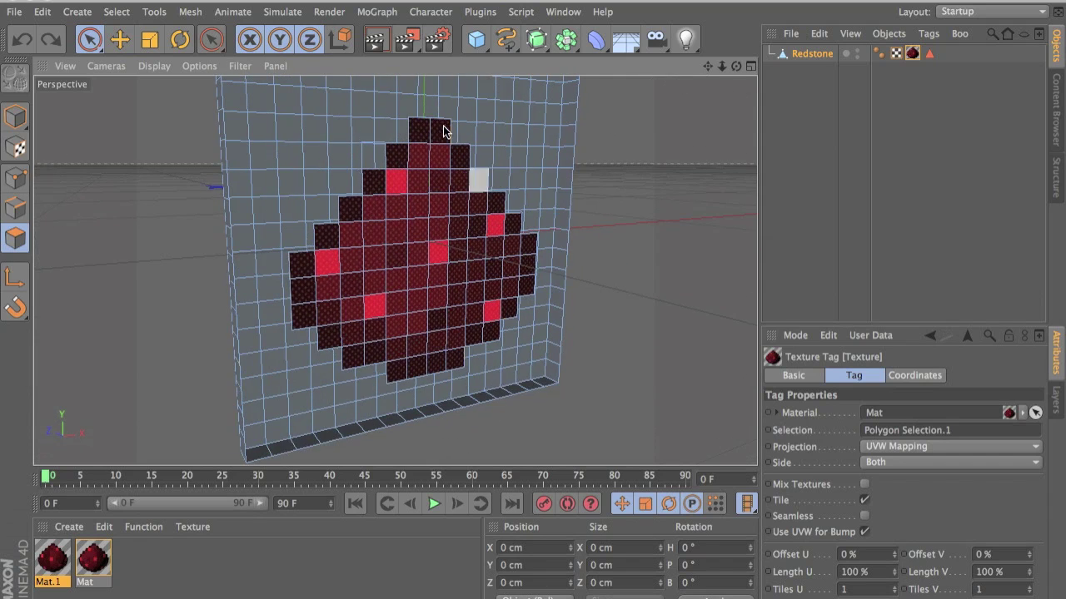
key(super+z)
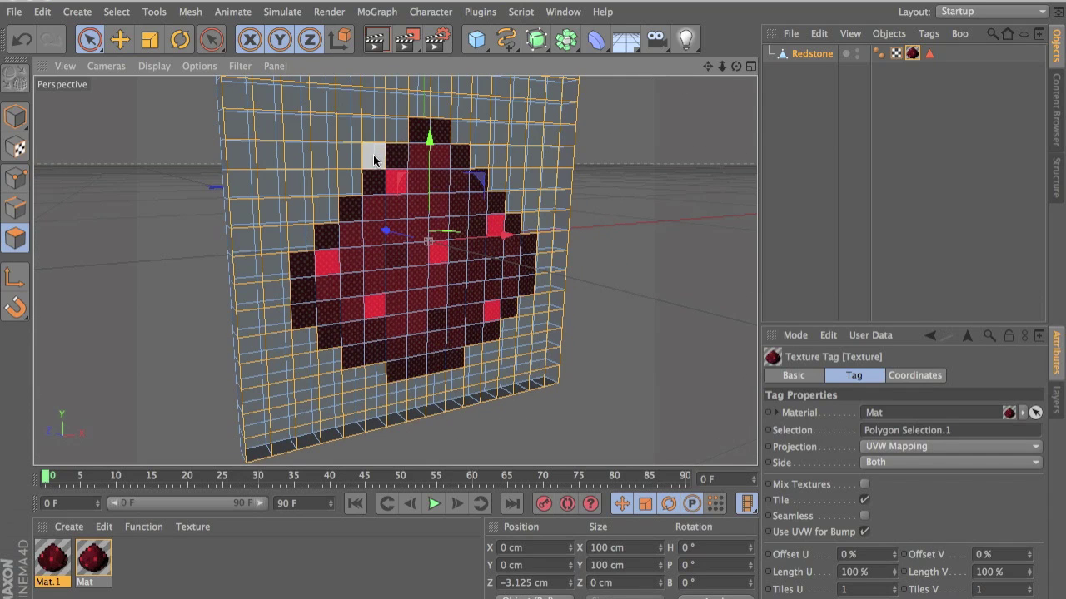
key(Delete)
Select the polygon loop around the object's thin outer edge with Loop Selection and delete it.
alt+drag(511, 311, 484, 274)
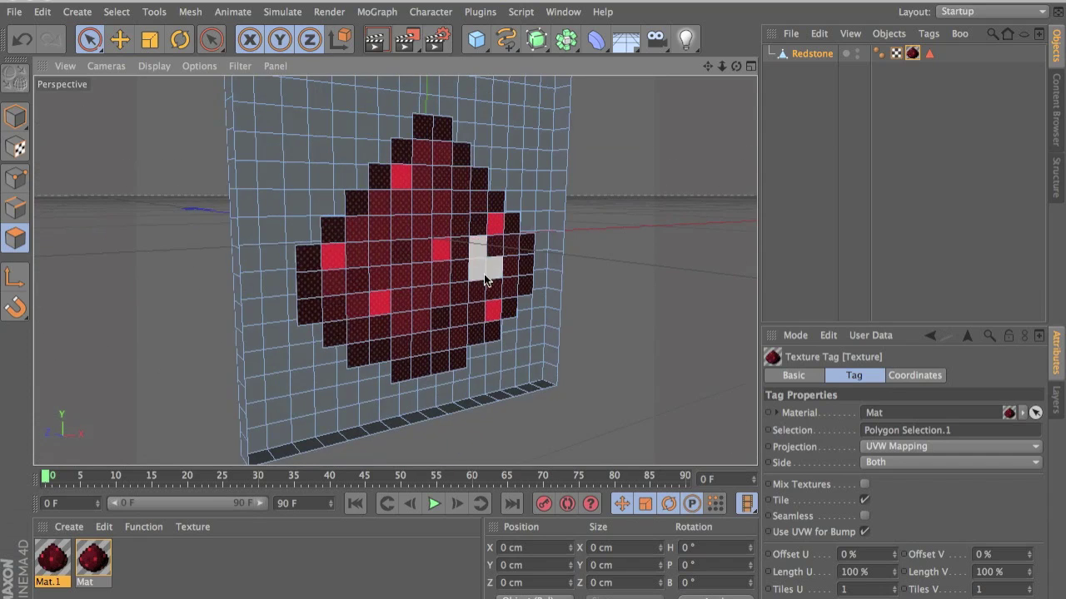
scroll(491, 288, down, 5)
scroll(501, 291, up, 1)
scroll(502, 293, up, 2)
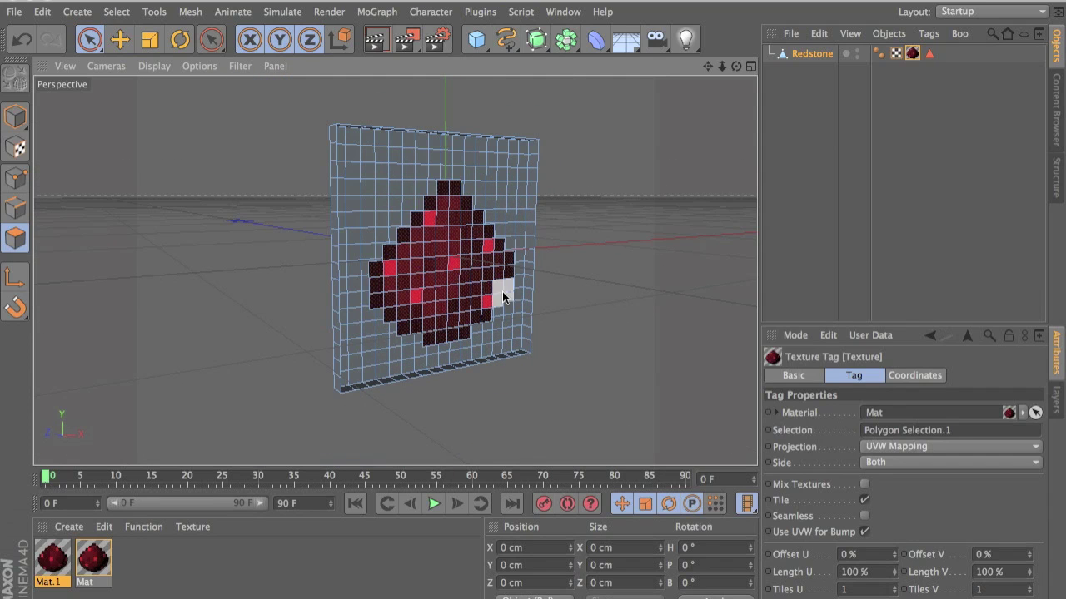
key(u)
key(l)
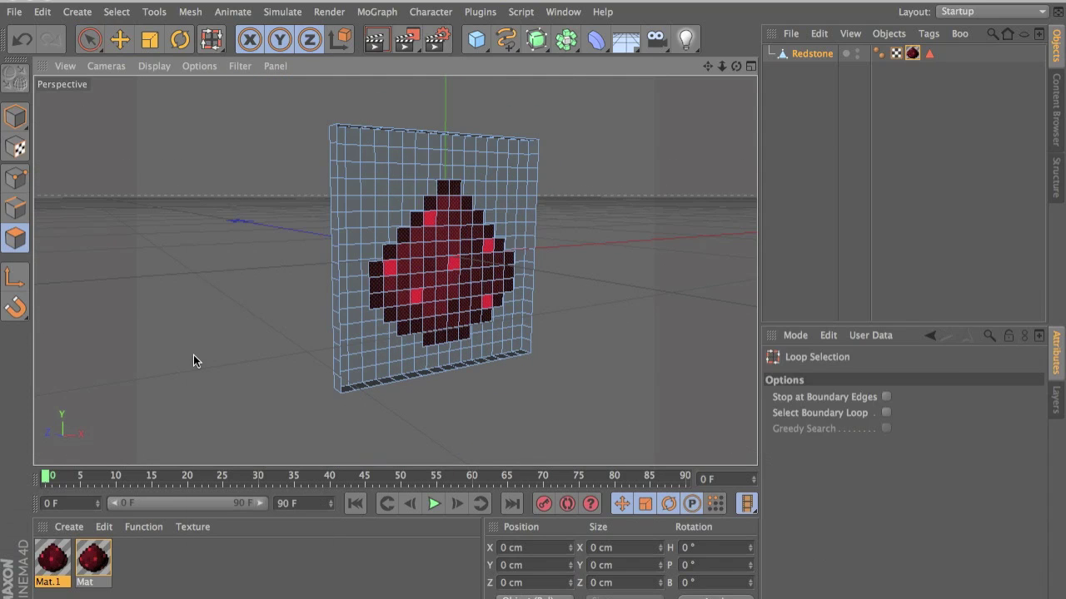
click(336, 360)
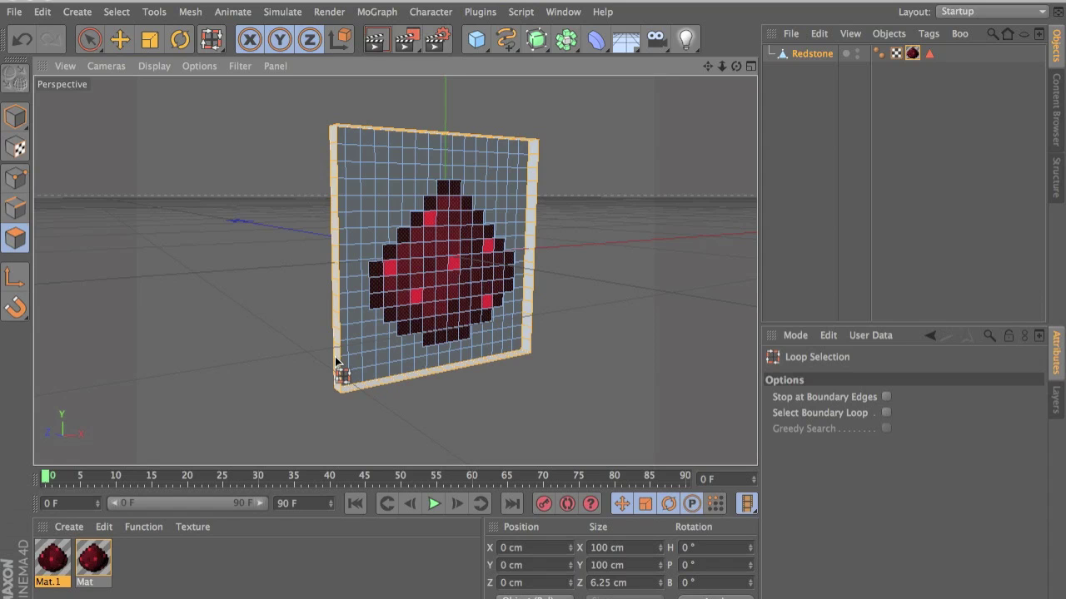
key(Delete)
Bridge the front and back edges along the outermost column on the sprite's right side to close the gap there.
alt+drag(497, 321, 406, 319)
scroll(406, 319, up, 6)
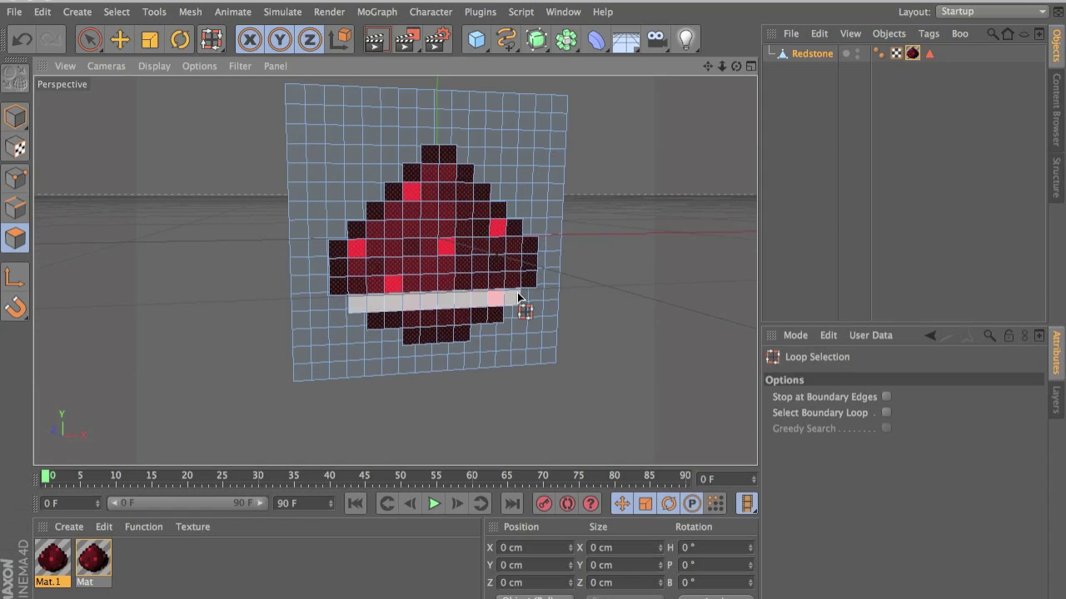
scroll(439, 297, down, 6)
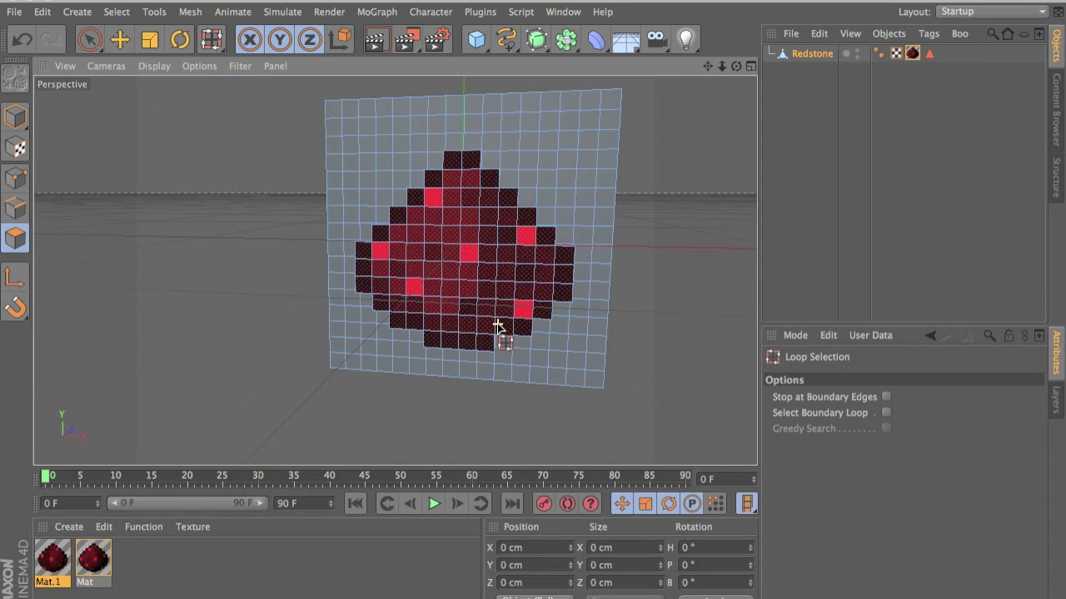
right_click(537, 237)
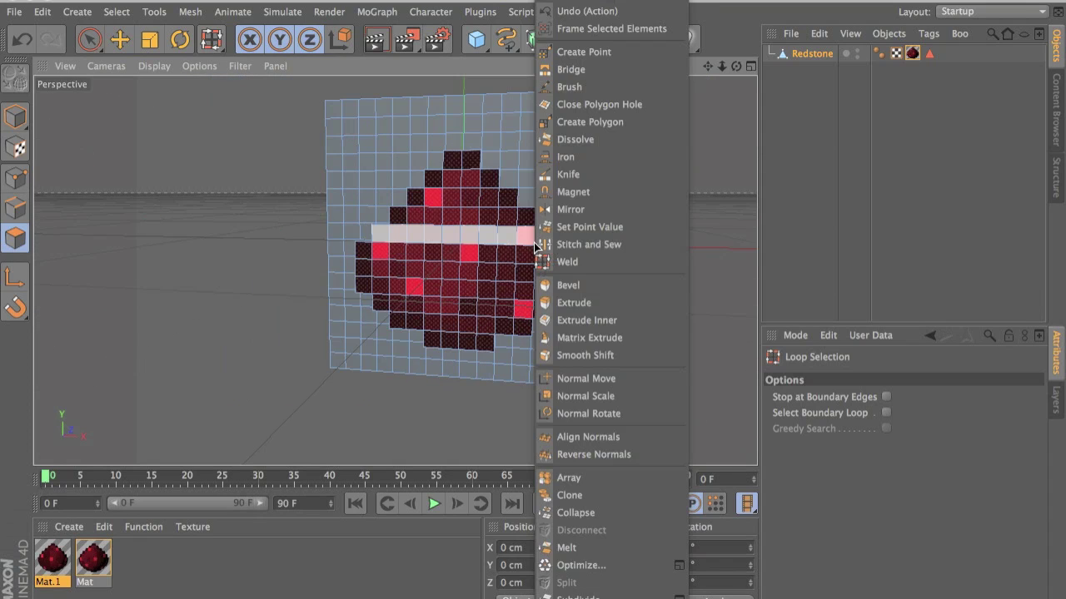
click(584, 70)
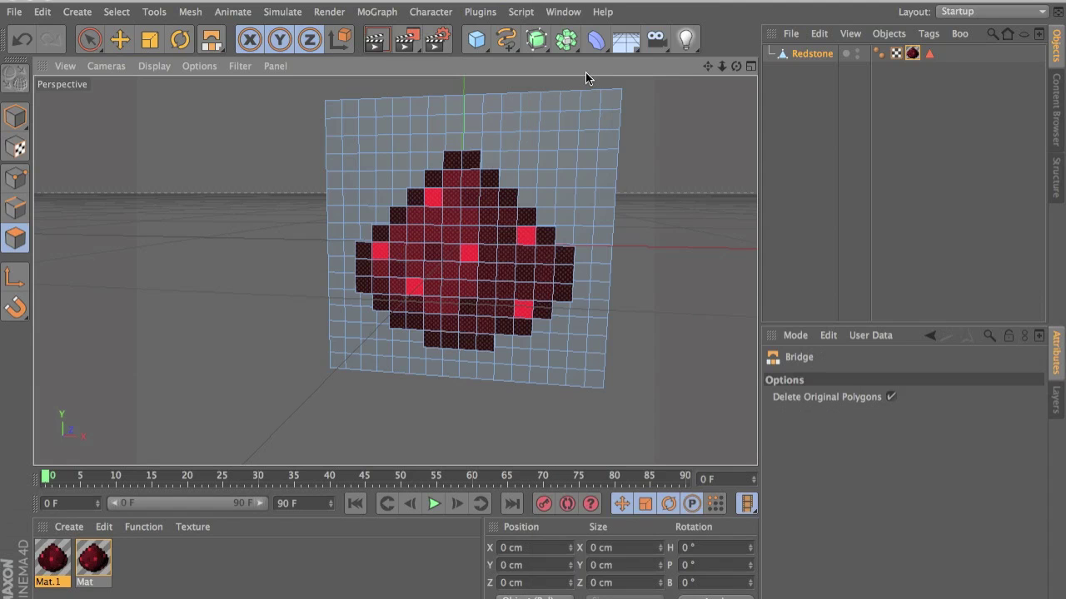
click(16, 208)
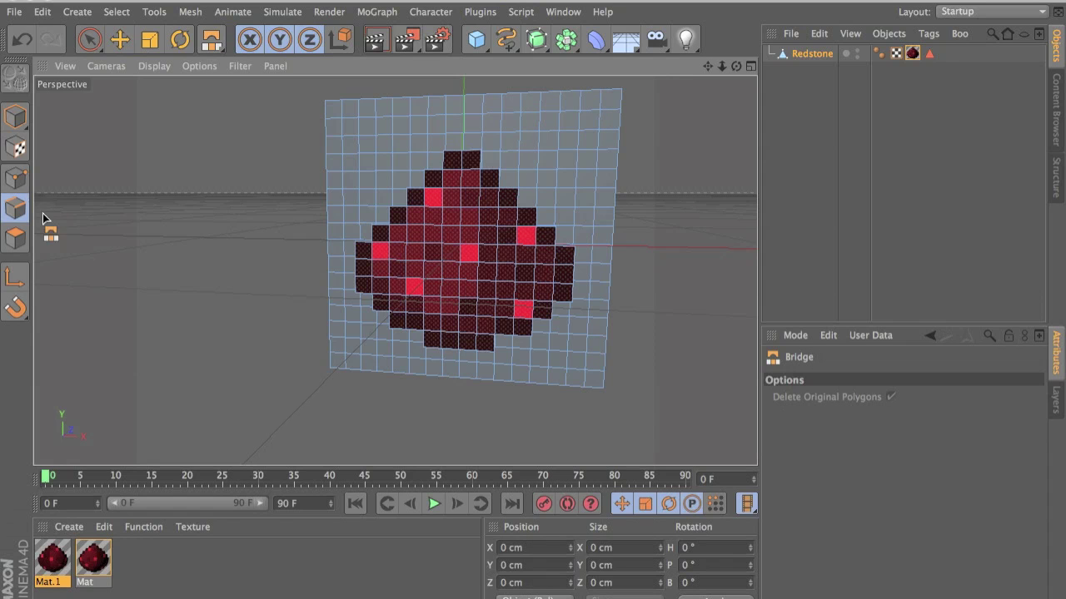
scroll(509, 297, up, 5)
alt+drag(508, 297, 413, 218)
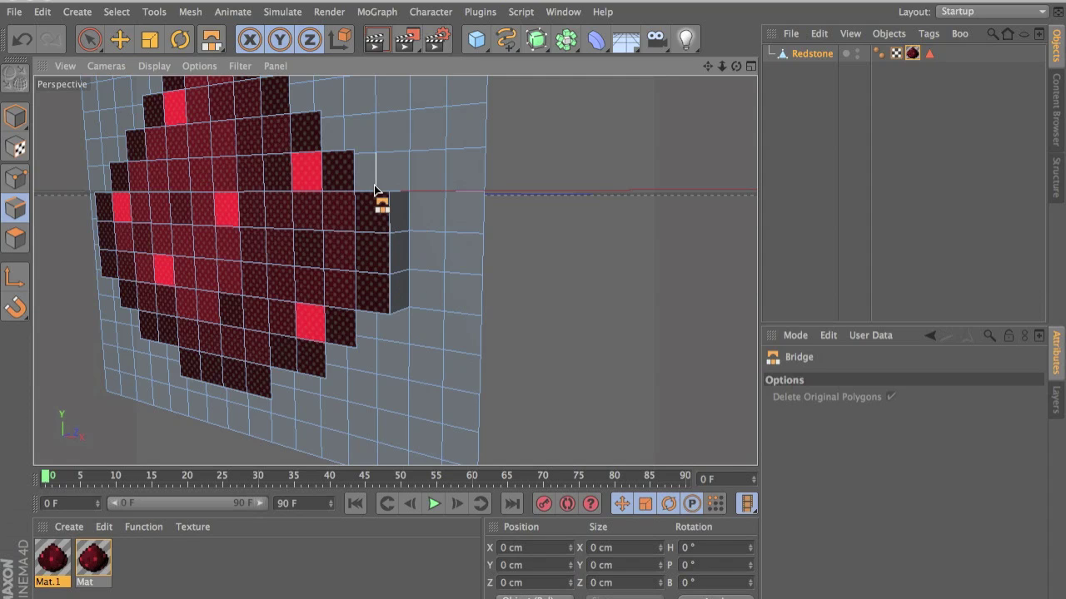
Bridge the front and back edges along the sprite's right staircase outline up to its peak.
drag(368, 191, 459, 352)
drag(383, 199, 337, 132)
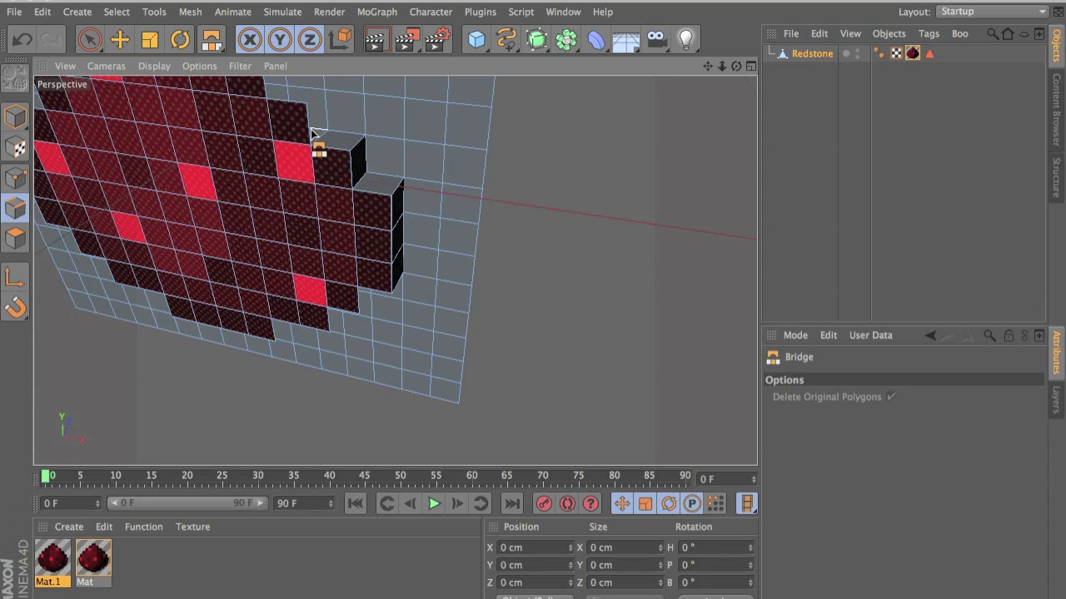
alt+middle_drag(325, 116, 401, 194)
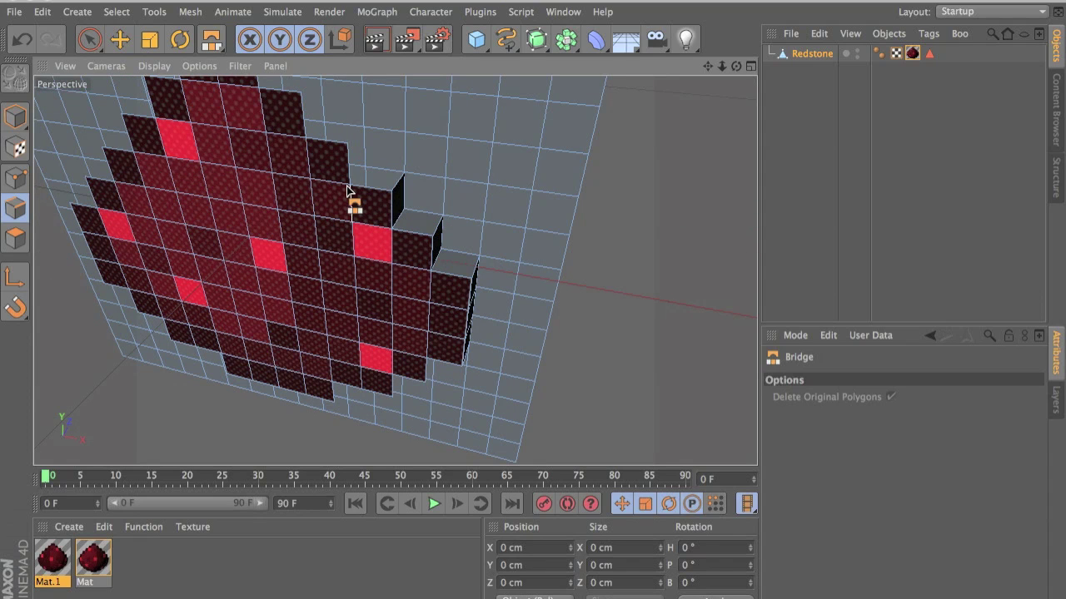
drag(352, 194, 370, 179)
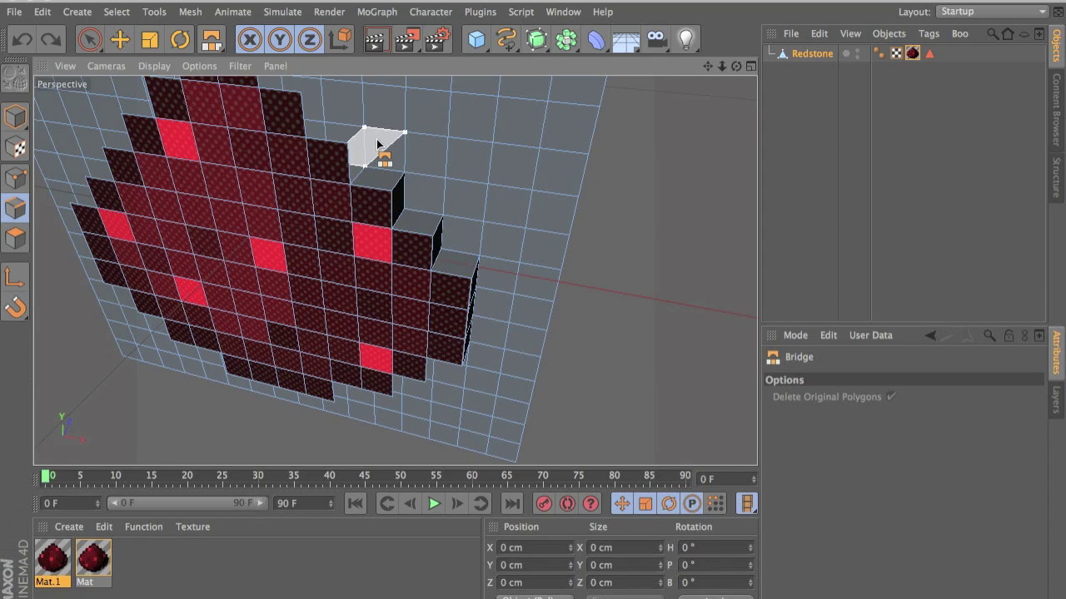
drag(366, 131, 388, 185)
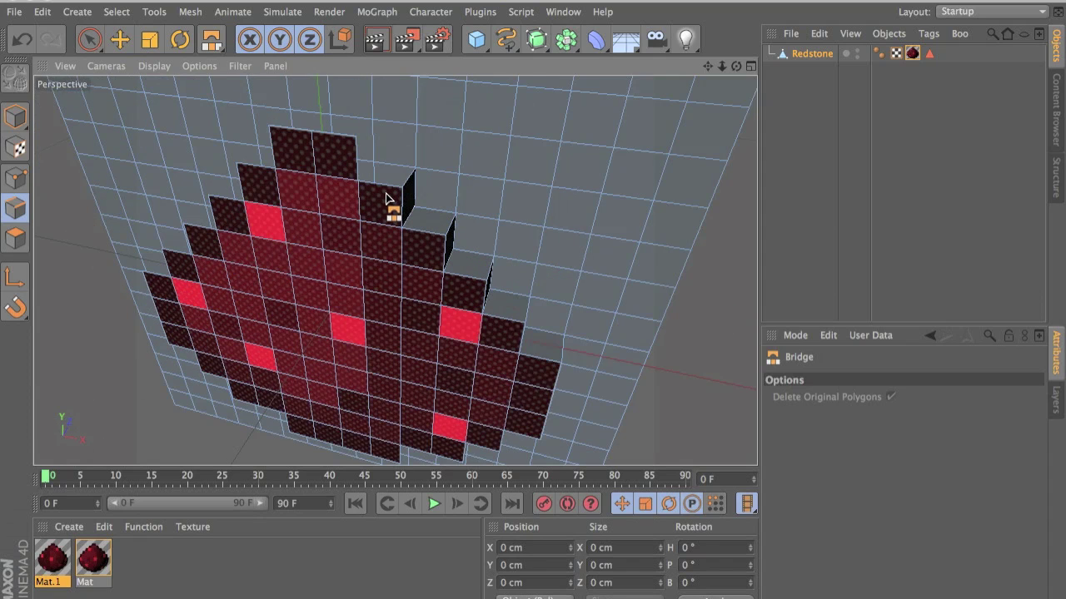
click(391, 176)
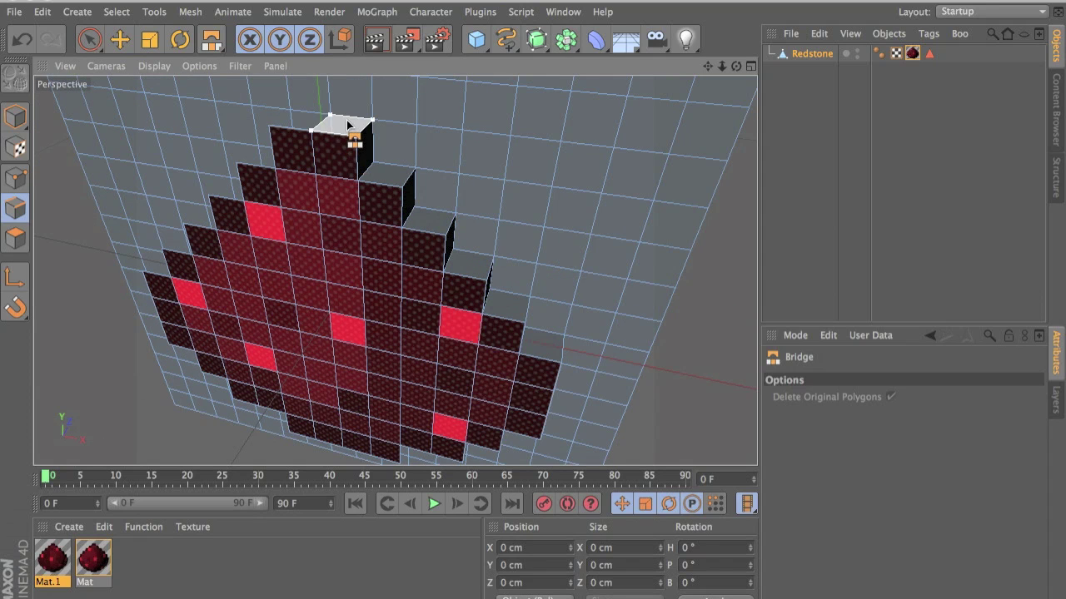
alt+drag(352, 178, 638, 214)
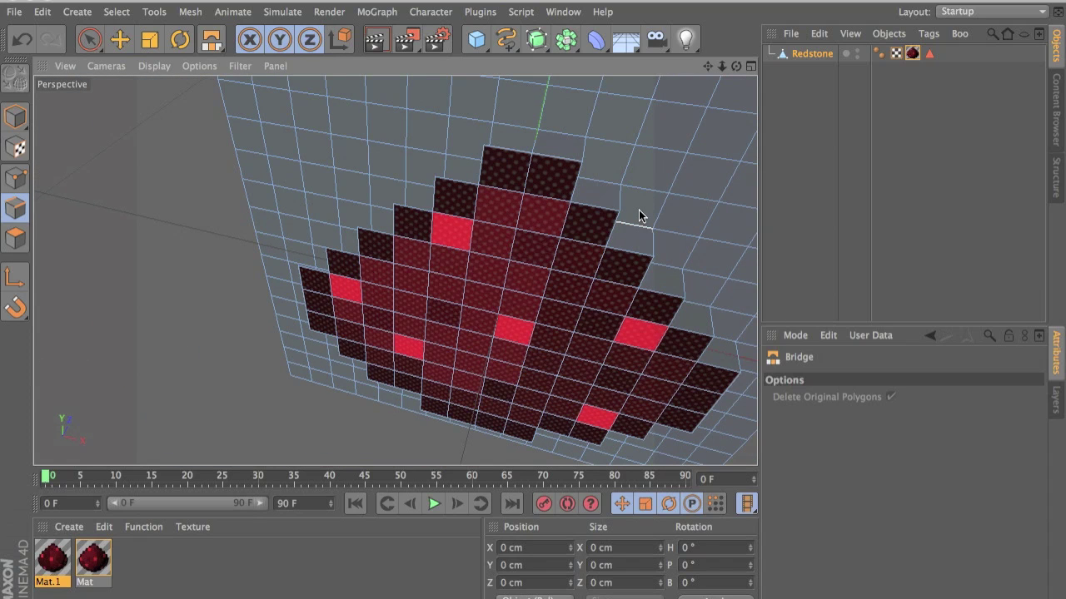
Select the surplus back polygons in the two upper rows and the right-hand columns with Live Selection and delete them.
click(89, 39)
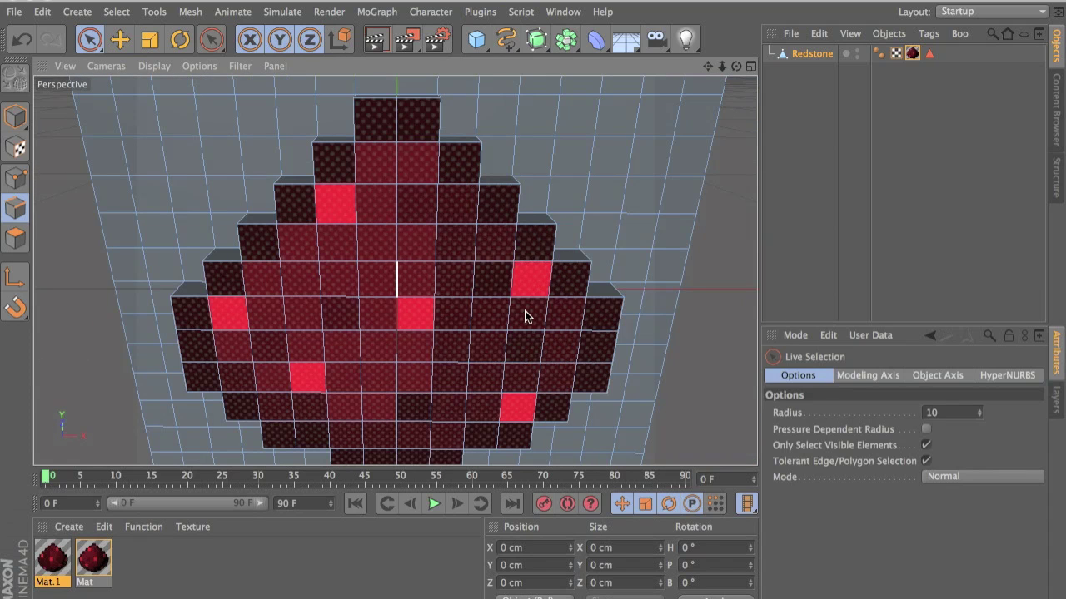
alt+drag(525, 317, 266, 252)
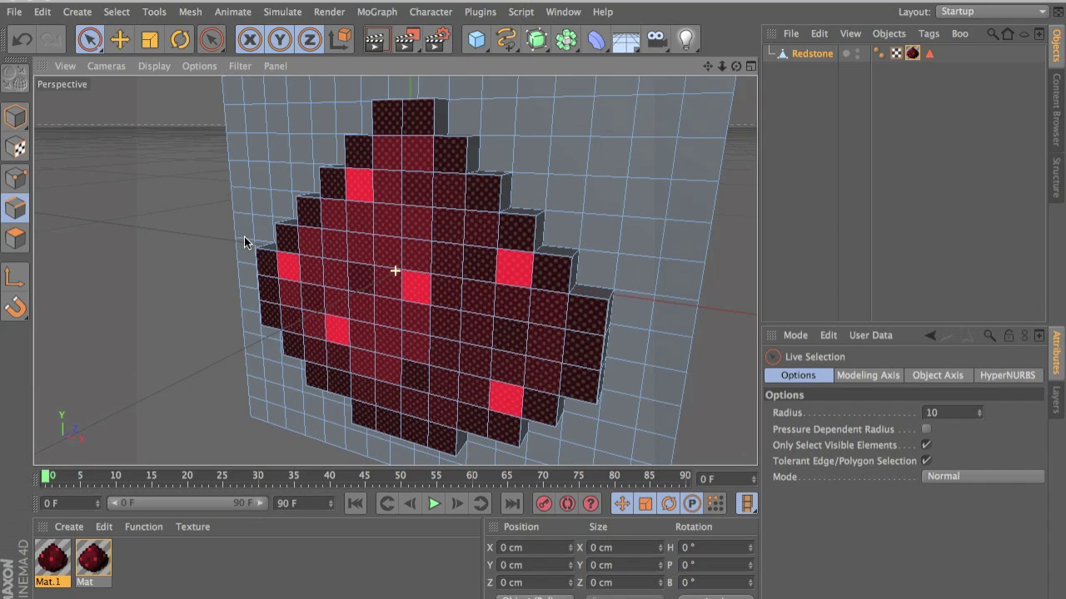
click(15, 238)
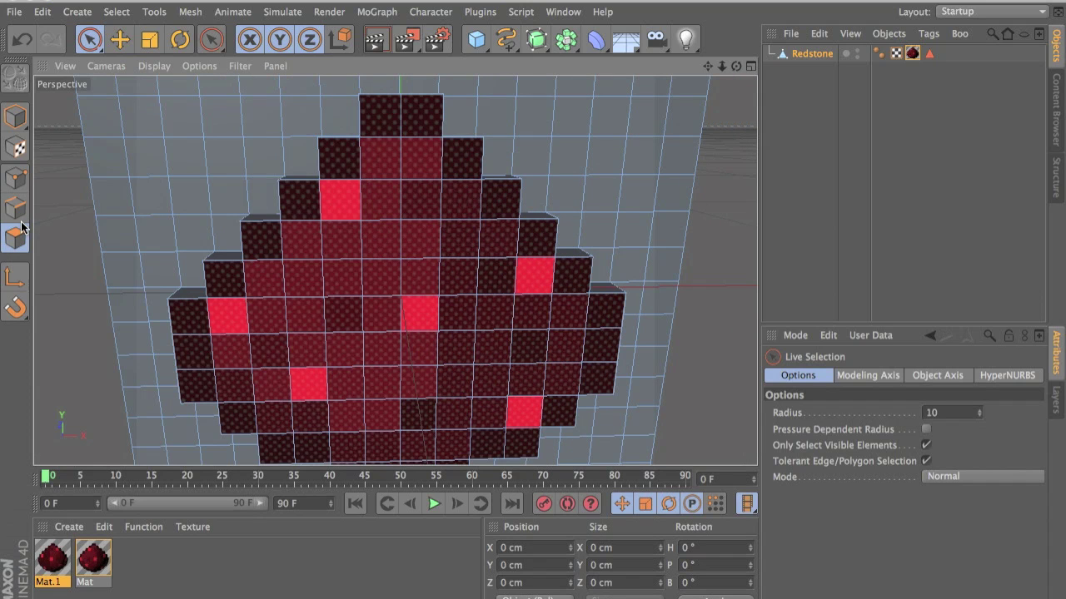
scroll(665, 210, down, 5)
scroll(664, 209, down, 2)
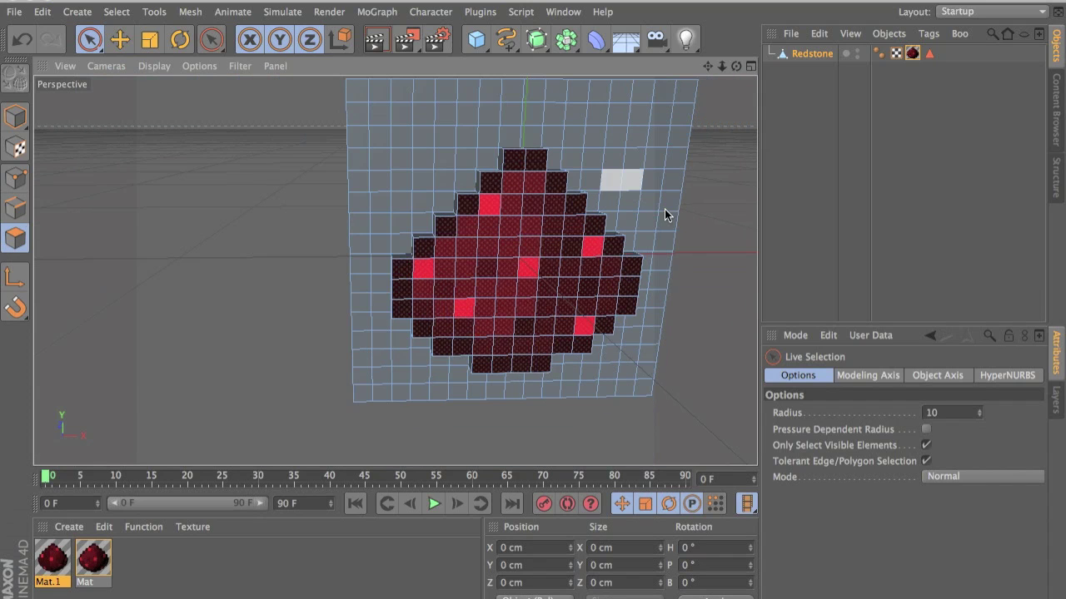
alt+middle_drag(664, 209, 615, 215)
click(512, 120)
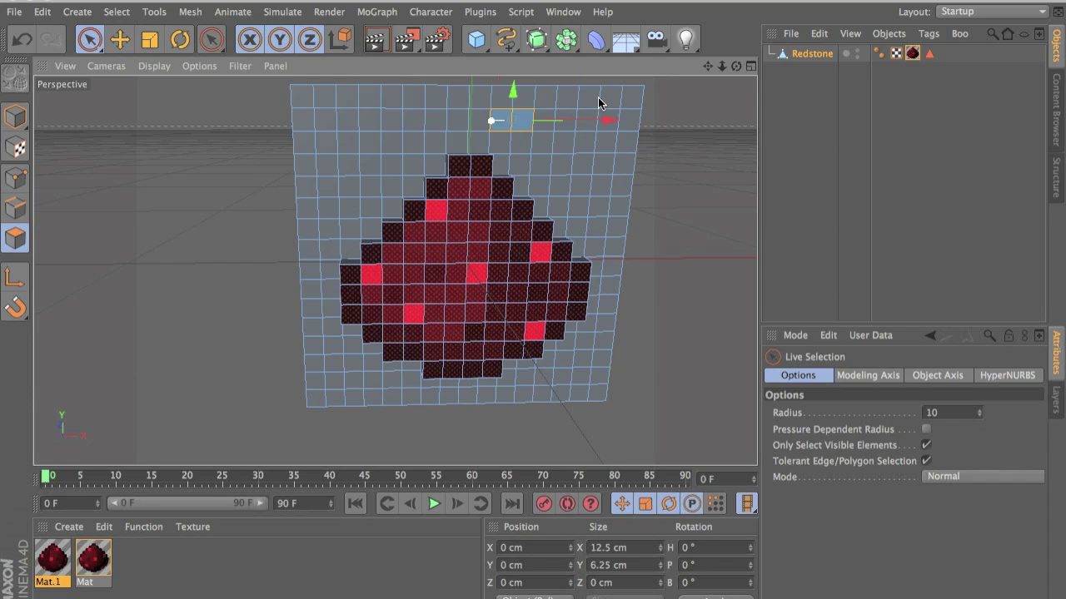
mouse_move(380, 103)
mouse_down()
mouse_move(571, 109)
mouse_move(319, 112)
mouse_move(678, 102)
mouse_up()
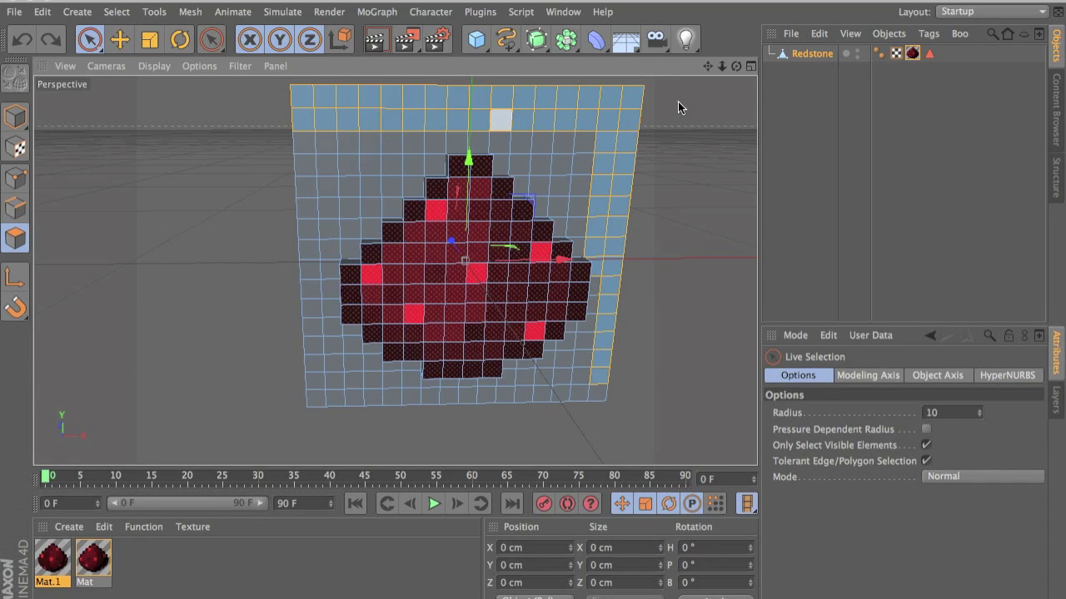
mouse_move(608, 162)
mouse_down()
mouse_move(607, 364)
mouse_move(601, 296)
mouse_up()
key(Delete)
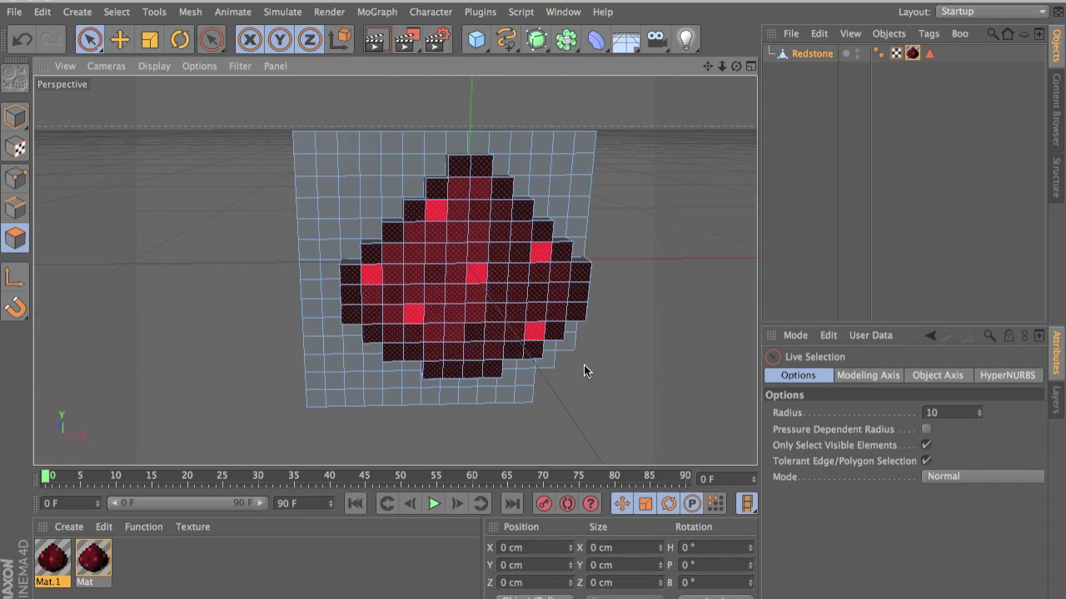
Select the surplus back polygons above the sprite and along its left side and delete them.
mouse_move(555, 204)
mouse_down()
mouse_move(578, 221)
mouse_move(552, 135)
mouse_move(404, 142)
mouse_move(304, 195)
mouse_move(328, 208)
mouse_move(422, 168)
mouse_up()
mouse_move(352, 196)
mouse_down()
mouse_move(370, 214)
mouse_move(298, 243)
mouse_move(345, 233)
mouse_move(303, 308)
mouse_move(311, 271)
mouse_move(321, 388)
mouse_move(334, 365)
mouse_up()
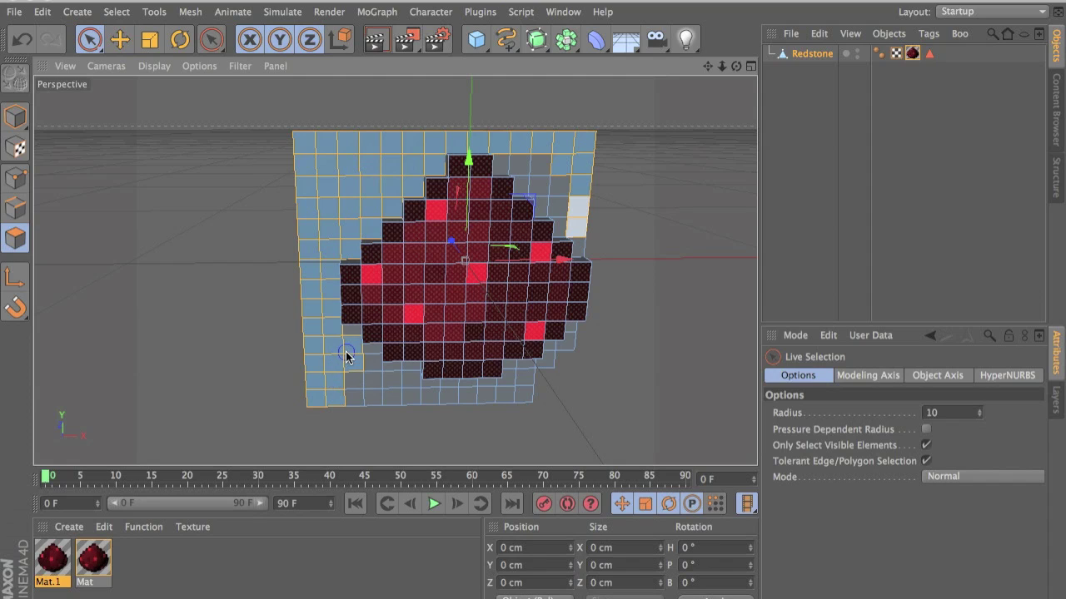
mouse_move(348, 347)
mouse_down()
mouse_move(369, 397)
mouse_move(372, 375)
mouse_move(445, 404)
mouse_move(332, 238)
mouse_up()
key(Delete)
Select the stray vertical edge floating beside the sprite's upper left side and delete it.
scroll(332, 238, up, 8)
alt+middle_drag(198, 194, 286, 216)
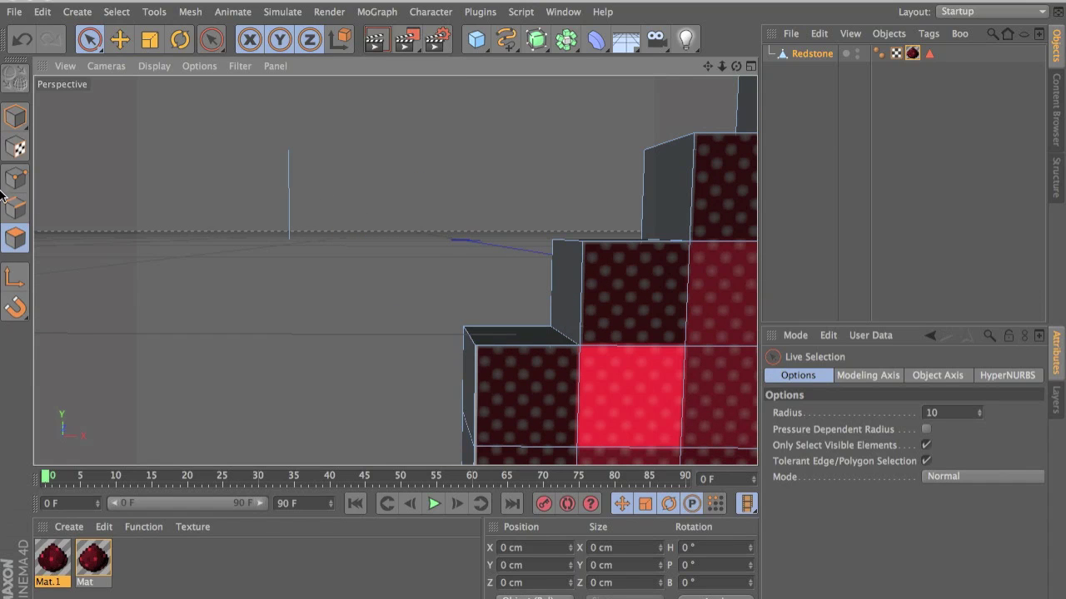
click(13, 200)
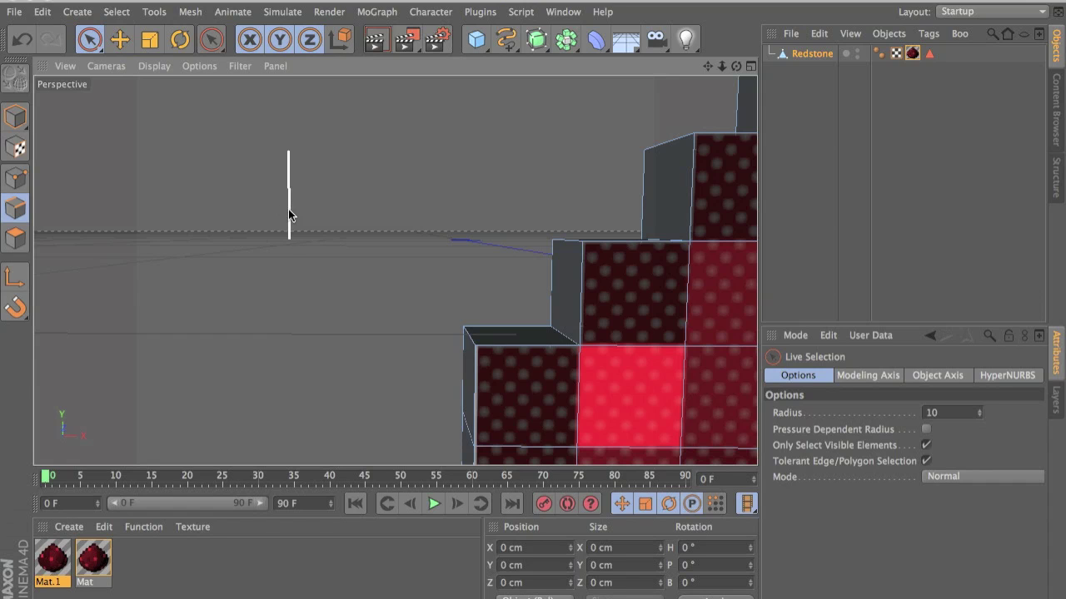
right_click(341, 221)
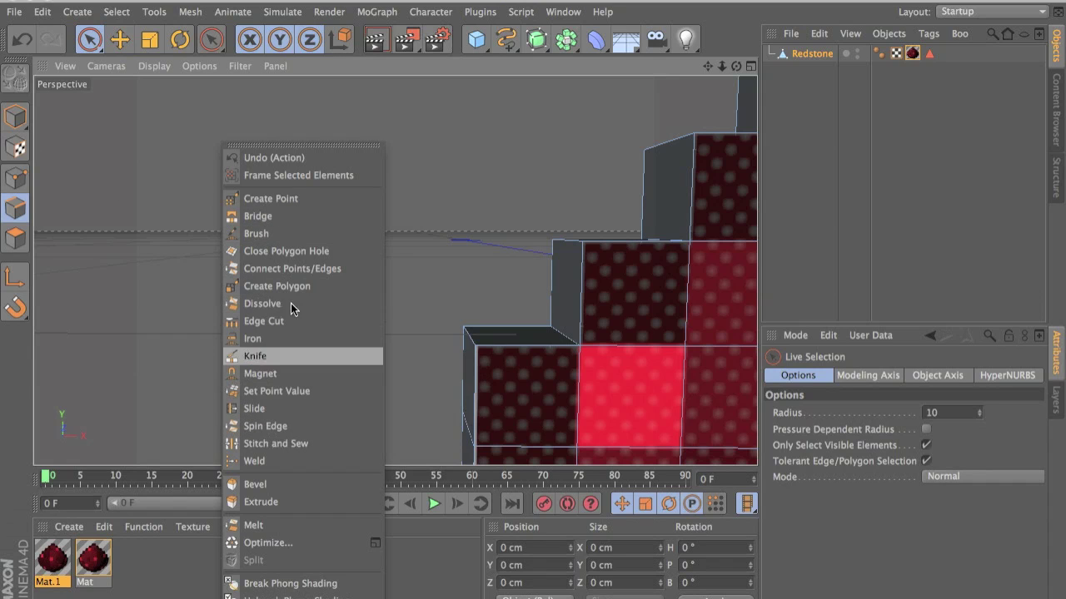
click(286, 501)
click(293, 185)
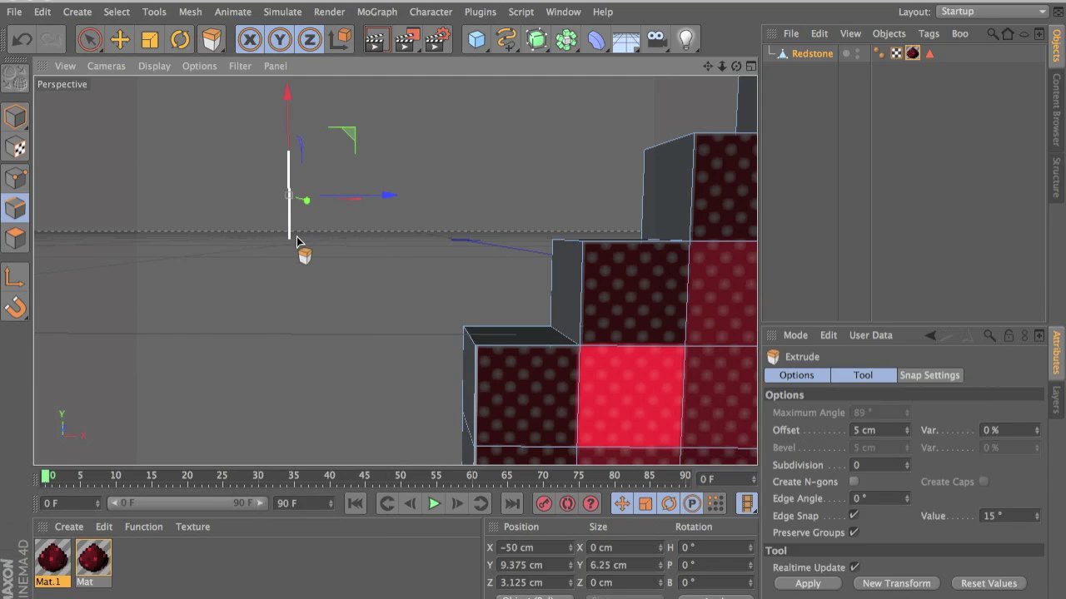
key(BackSpace)
Select the surplus back polygons below and around the sprite's base with Live Selection and delete them.
alt+middle_drag(369, 310, 302, 263)
alt+right_drag(301, 263, 447, 331)
alt+middle_drag(513, 383, 309, 277)
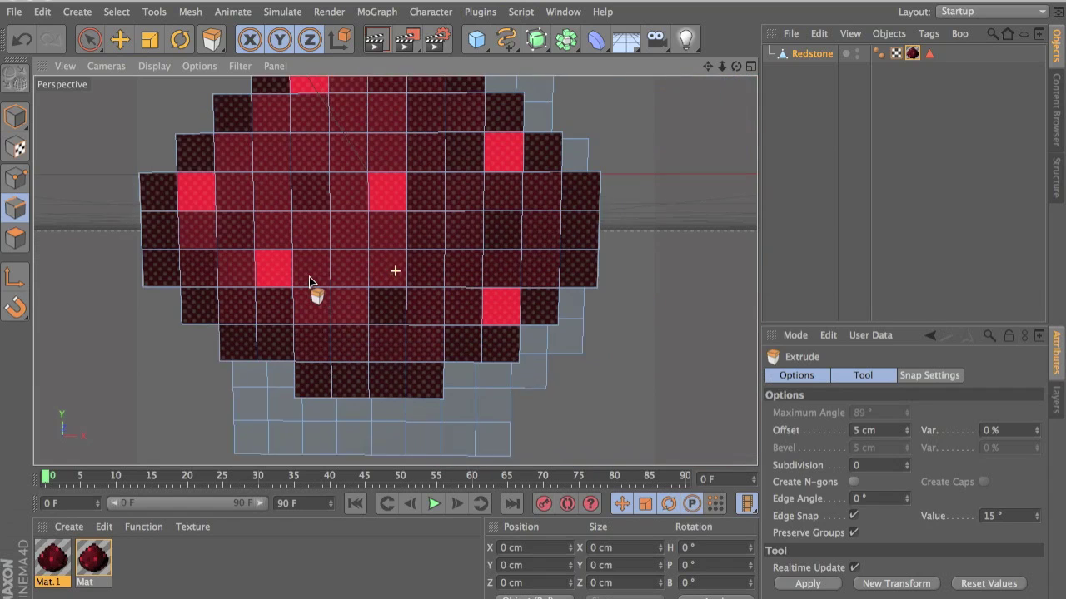
alt+drag(308, 277, 372, 268)
click(27, 240)
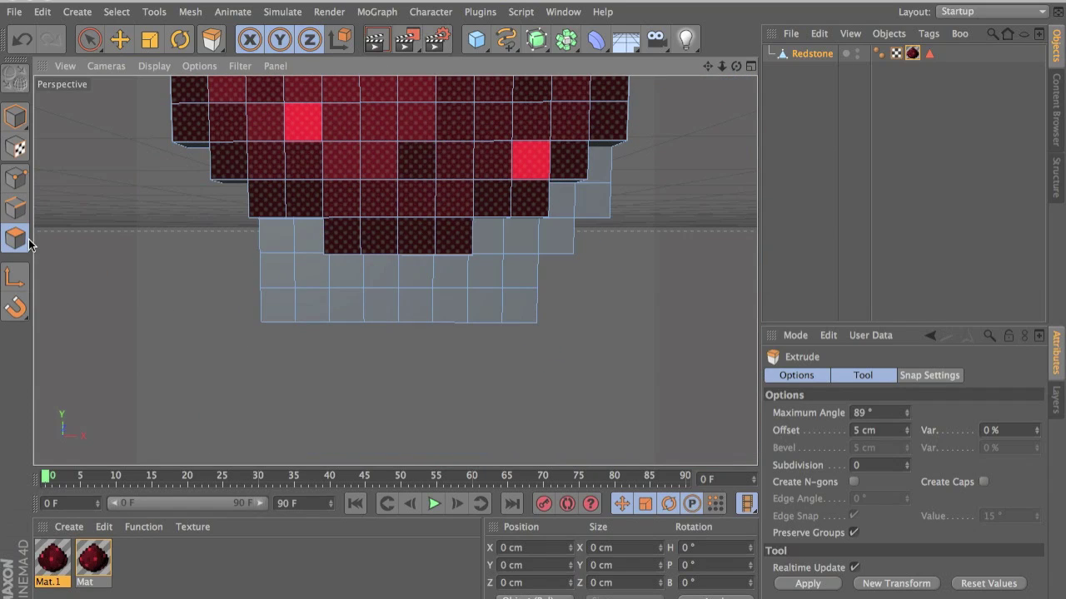
drag(310, 294, 532, 311)
key(super+z)
click(90, 43)
mouse_move(278, 238)
mouse_down()
mouse_move(295, 245)
mouse_move(303, 294)
mouse_move(464, 324)
mouse_up()
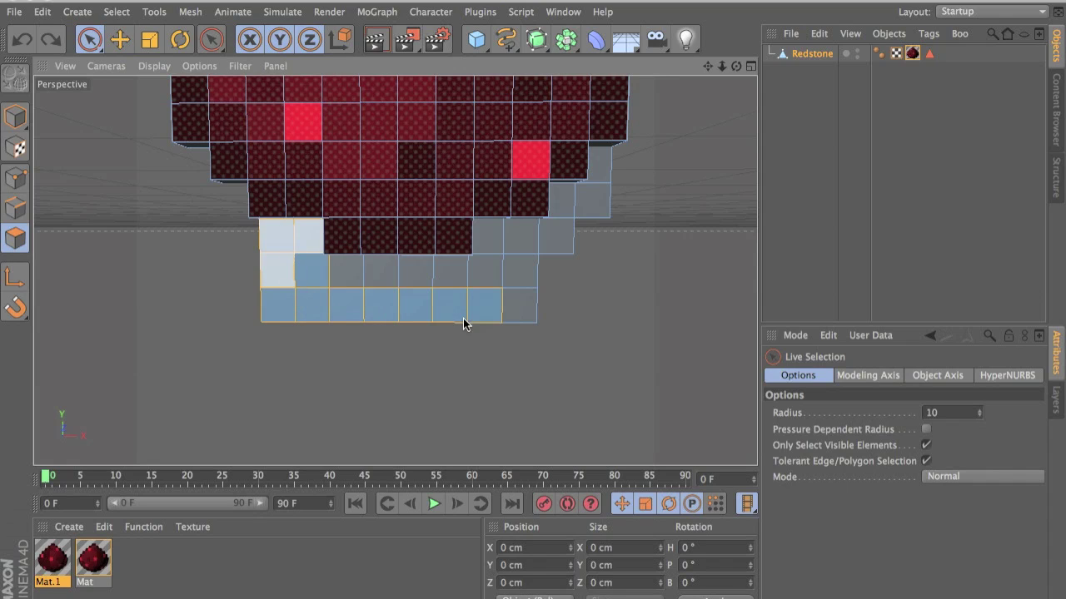
mouse_move(352, 298)
mouse_down()
mouse_move(526, 299)
mouse_move(569, 246)
mouse_up()
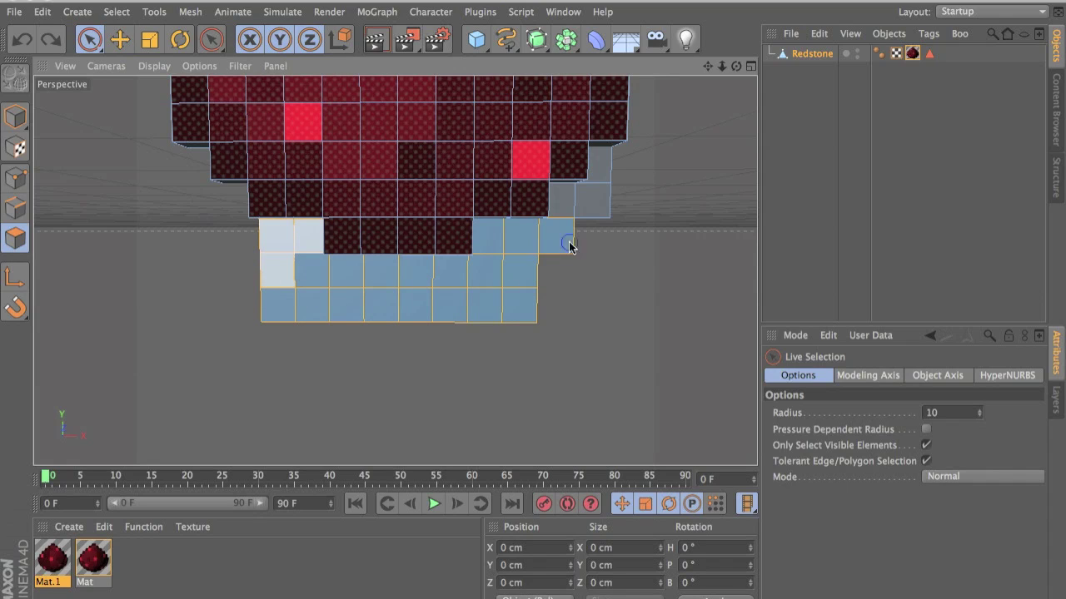
key(Delete)
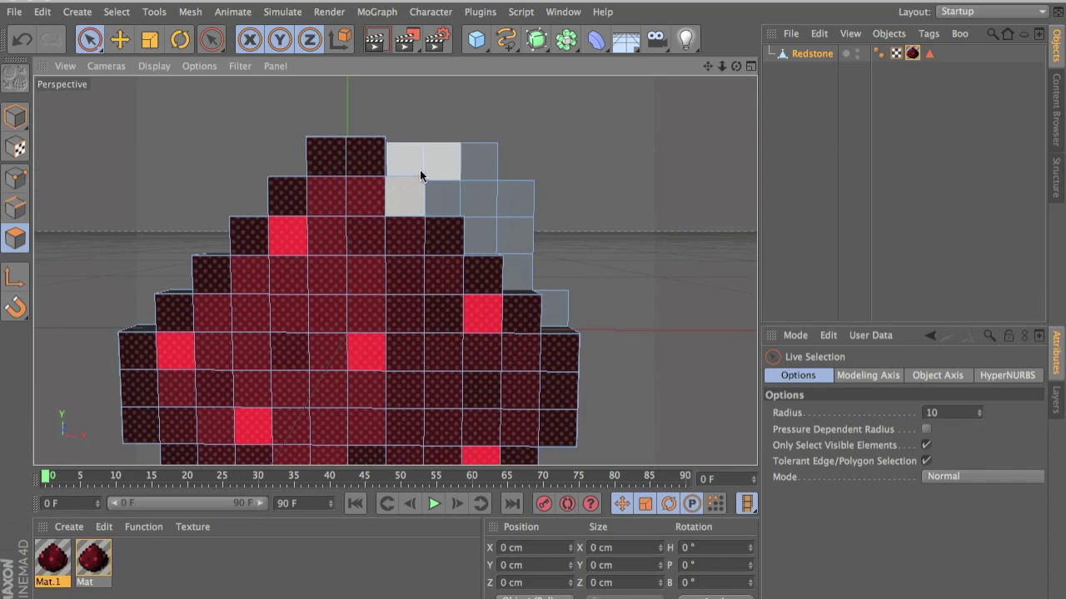
Select the remaining surplus back polygons beside the sprite's upper right staircase and delete them.
drag(408, 164, 519, 202)
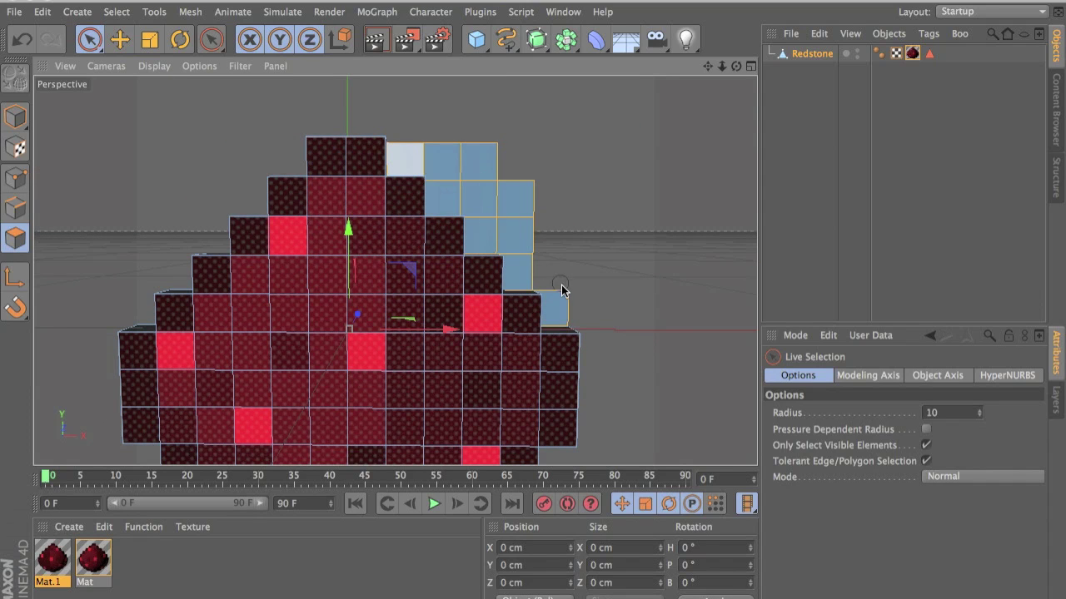
drag(562, 289, 563, 293)
key(Delete)
Select all back polygons of the redstone, apply the material Mat.1 to them and deselect the object.
alt+drag(428, 341, 37, 359)
alt+drag(651, 376, 196, 327)
mouse_move(188, 283)
mouse_down()
mouse_move(326, 281)
mouse_move(236, 247)
mouse_move(283, 291)
mouse_up()
mouse_move(251, 221)
mouse_down()
mouse_move(309, 195)
mouse_move(333, 161)
mouse_move(350, 240)
mouse_move(377, 205)
mouse_move(481, 293)
mouse_up()
mouse_move(457, 333)
mouse_down()
mouse_move(372, 305)
mouse_move(354, 318)
mouse_move(440, 369)
mouse_move(334, 393)
mouse_move(255, 375)
mouse_move(214, 333)
mouse_move(250, 308)
mouse_move(433, 328)
mouse_move(461, 342)
mouse_move(291, 363)
mouse_up()
drag(63, 558, 228, 360)
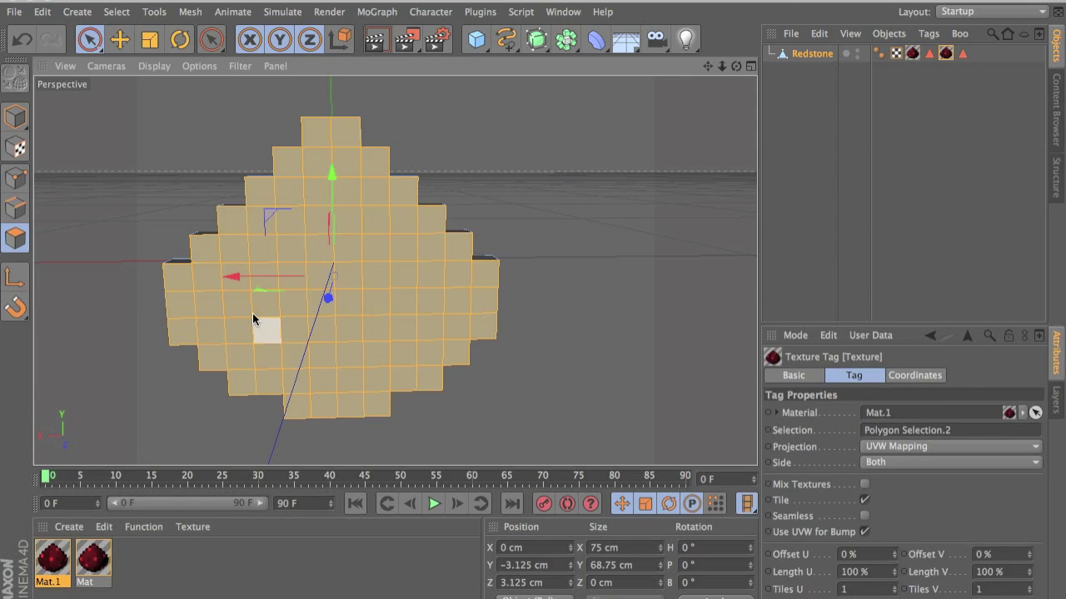
alt+drag(253, 314, 399, 296)
click(805, 205)
alt+drag(564, 216, 196, 310)
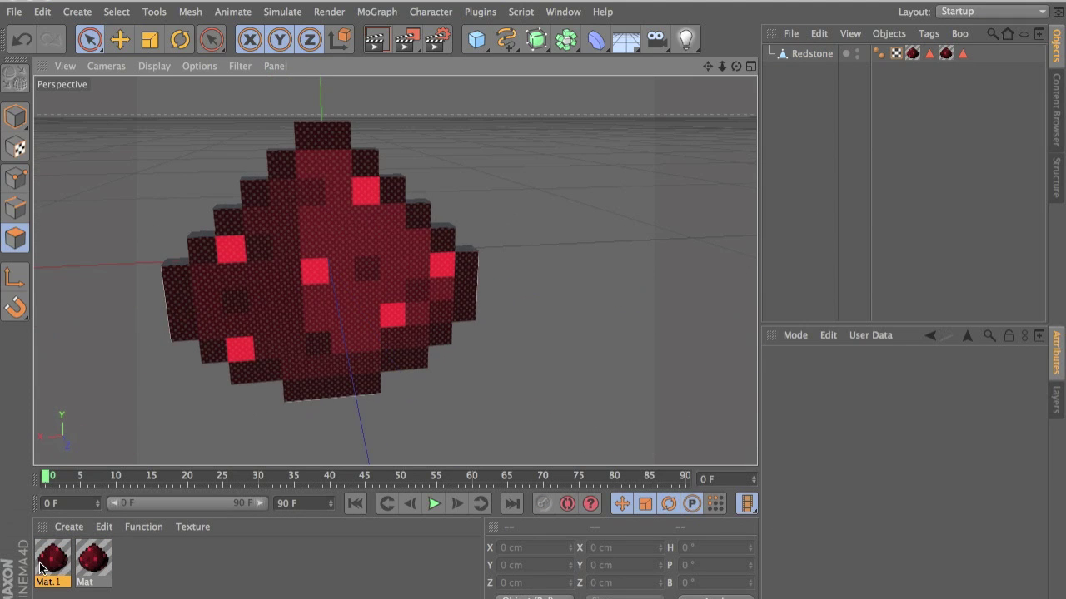
mouse_move(298, 254)
alt+mouse_down()
mouse_move(461, 295)
mouse_move(64, 242)
mouse_move(532, 311)
mouse_move(186, 288)
mouse_move(594, 258)
mouse_move(469, 269)
mouse_move(301, 263)
alt+mouse_up()
Switch to Photoshop and crop items.png to a single dark-red pixel from the redstone sprite's outline.
key(F9)
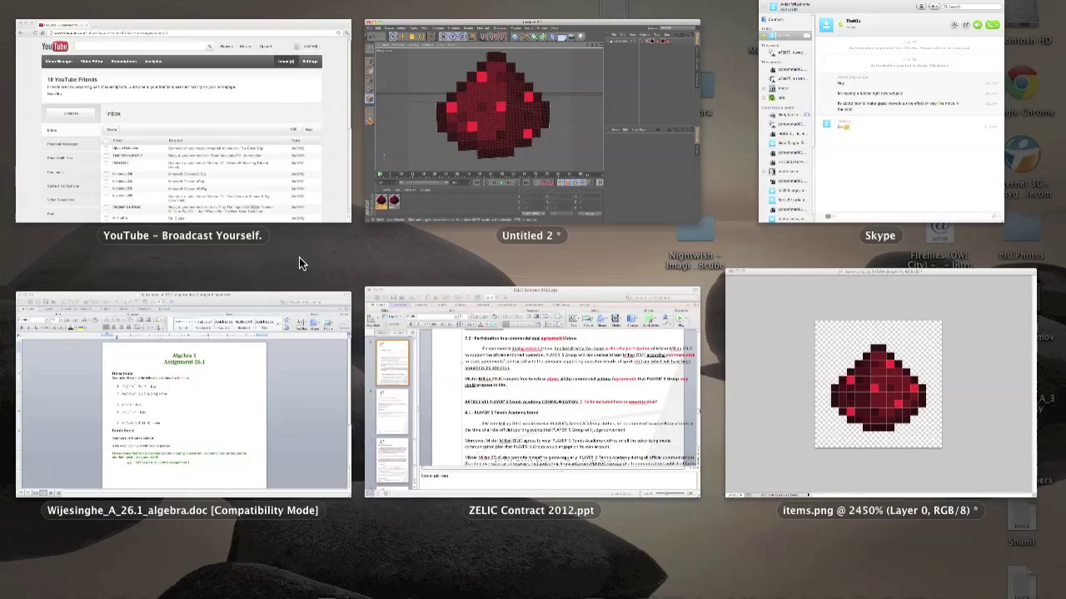
click(745, 298)
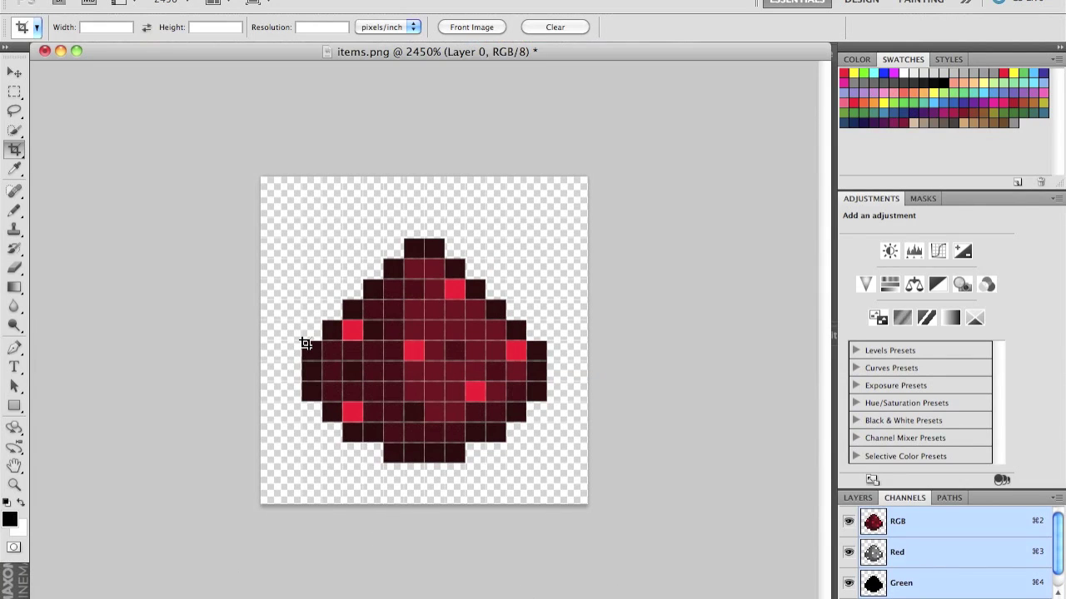
click(311, 356)
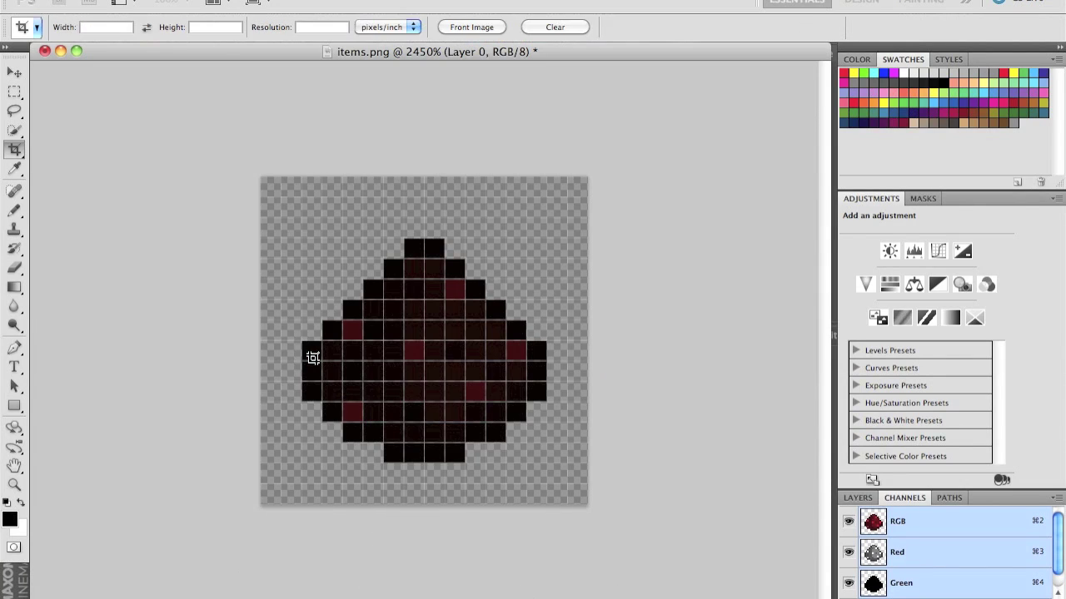
click(646, 217)
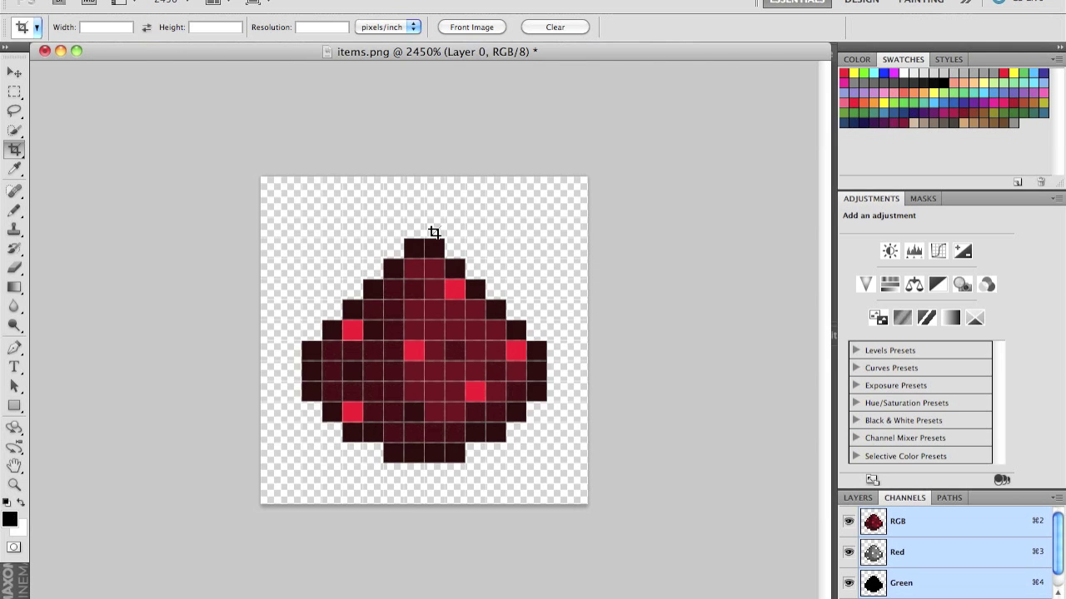
drag(440, 250, 439, 254)
key(Return)
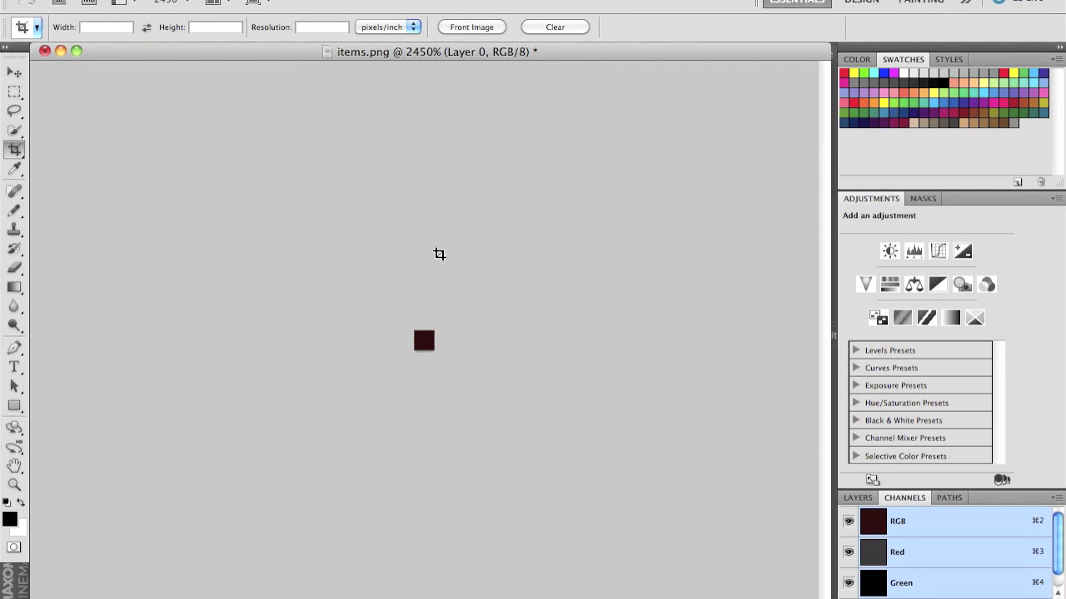
Save the cropped pixel as a PNG copy named REdstoneSide.png in the PNG folder, with no interlacing.
key(super+shift+s)
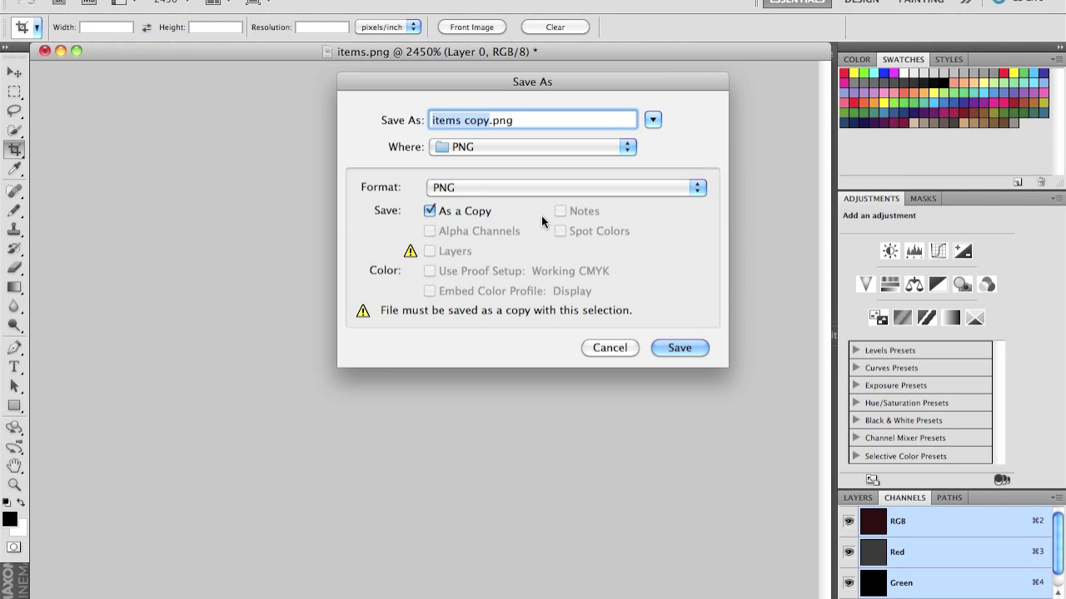
key(BackSpace)
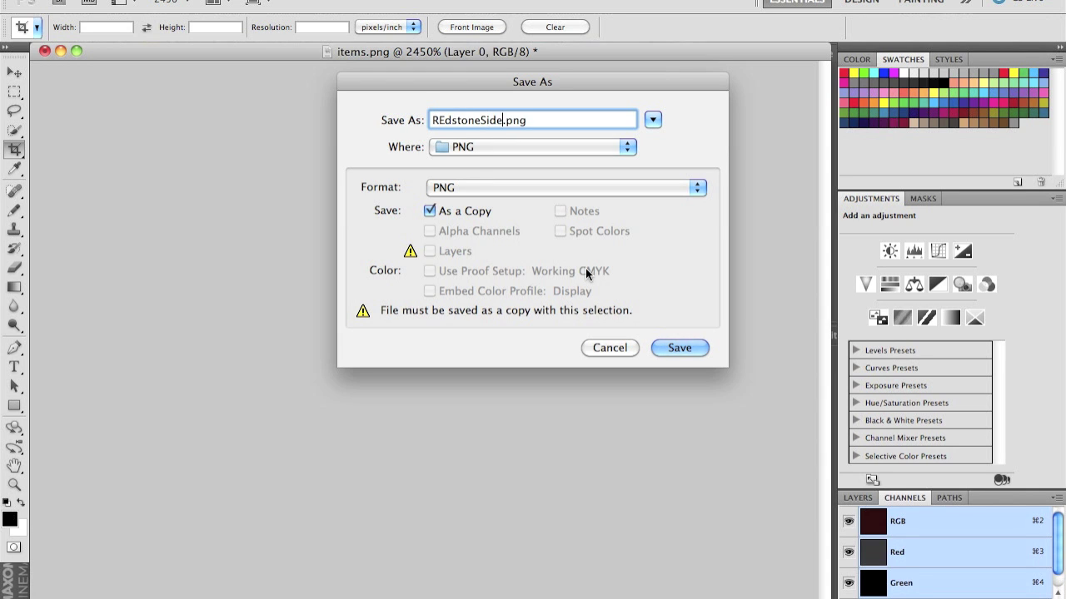
key(Return)
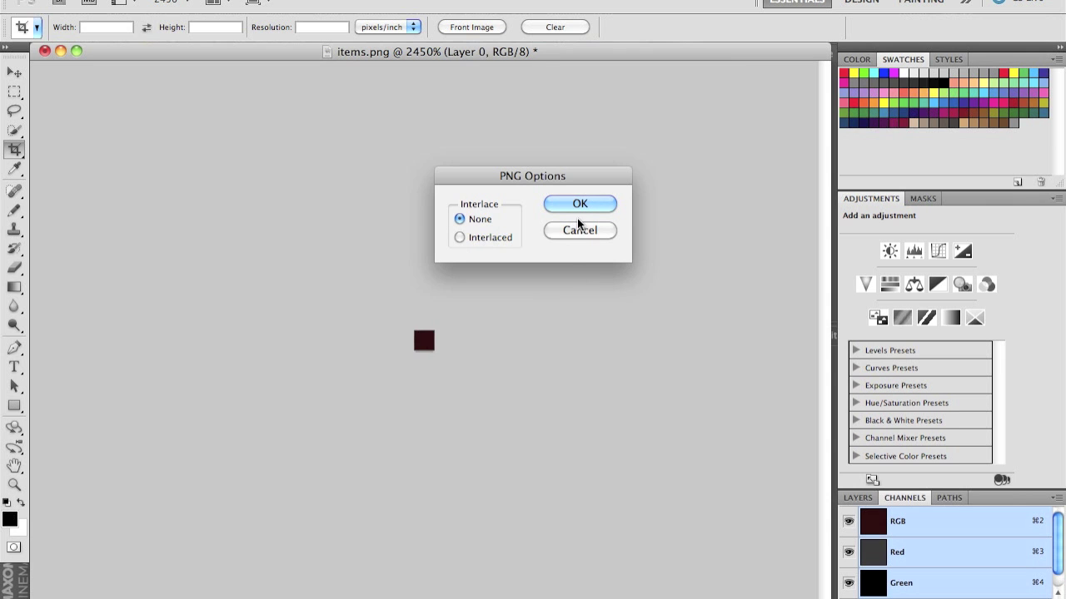
click(574, 205)
Switch to Finder and open the PNG folder within Cinema 4D's folder in the desktop's Minecraft folder.
key(F11)
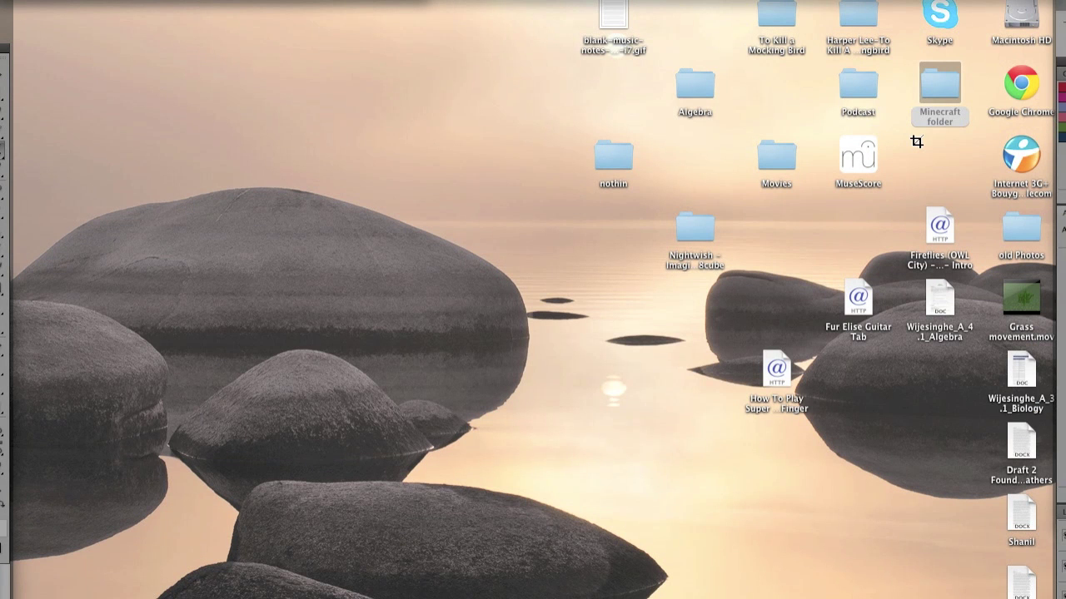
double_click(924, 124)
click(696, 165)
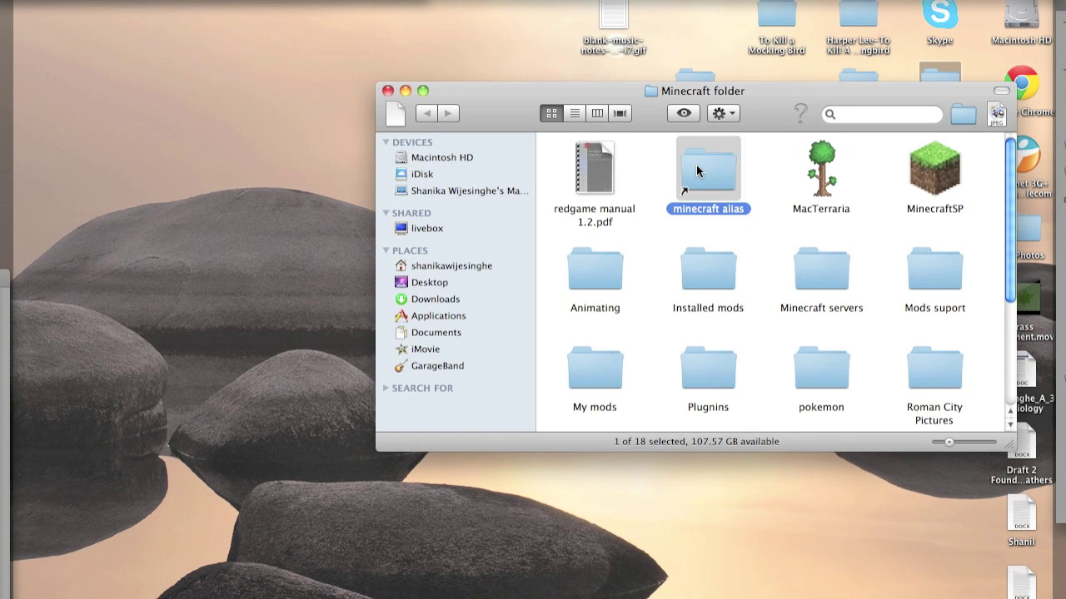
double_click(696, 165)
key(super+bracketleft)
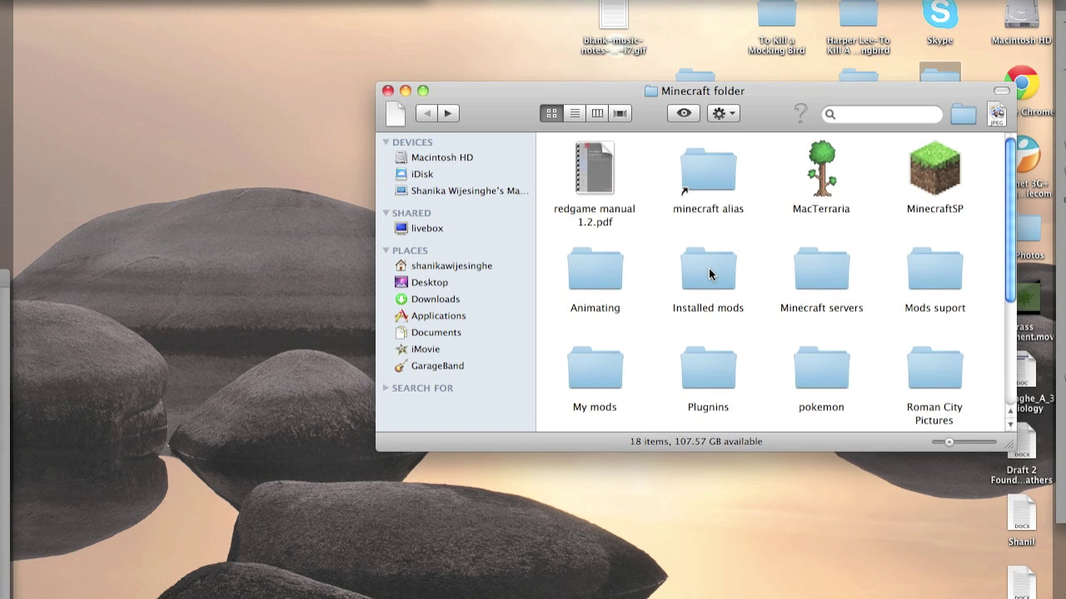
scroll(708, 268, down, 5)
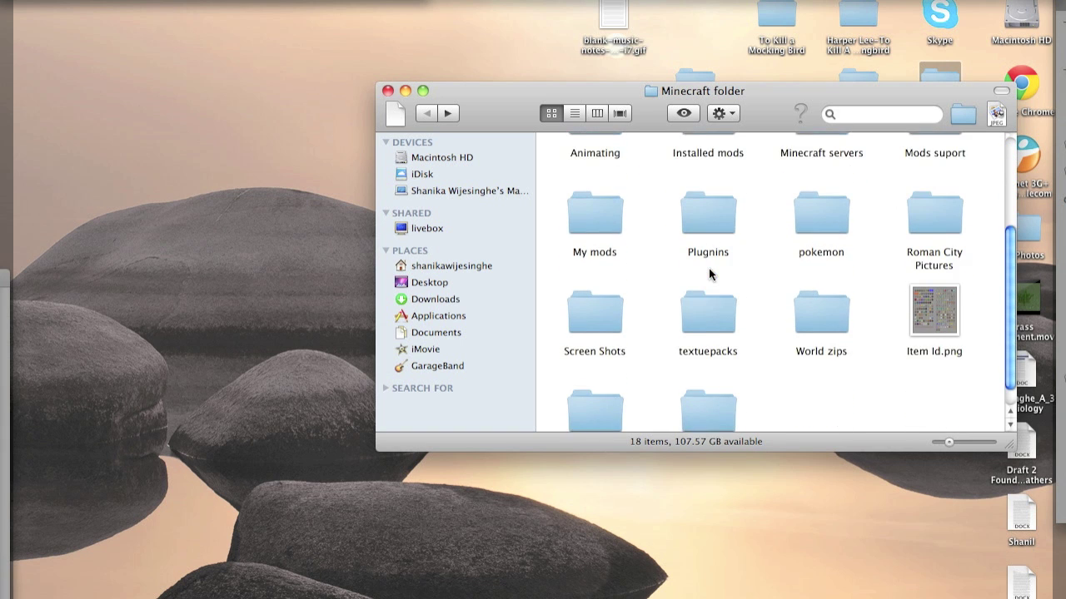
scroll(709, 268, up, 5)
scroll(709, 268, down, 5)
key(c)
key(super+o)
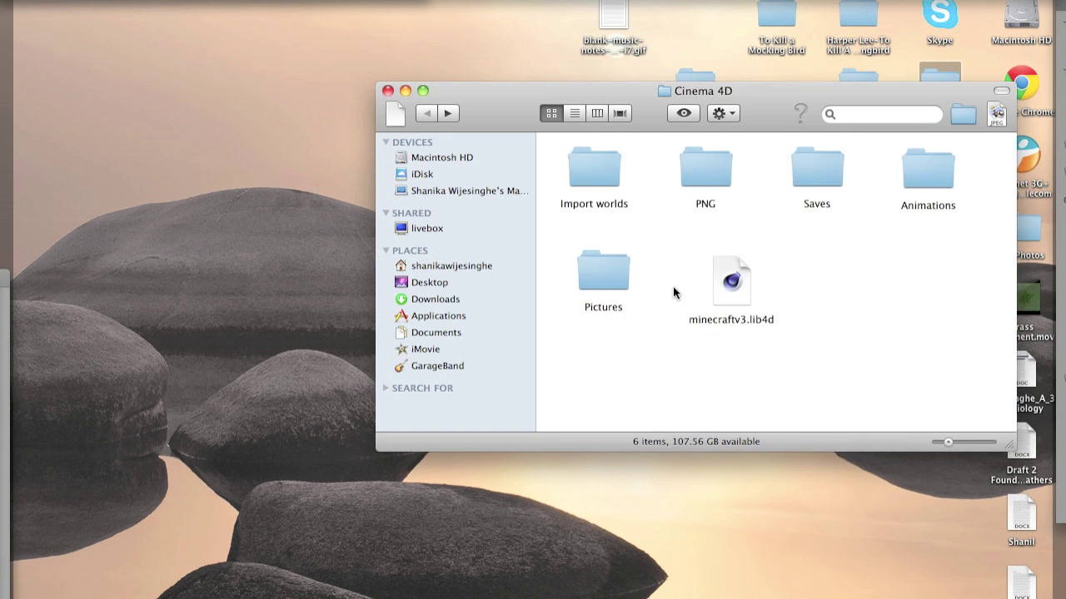
double_click(744, 169)
Move REdstoneSide.png from the PNG folder into the Items folder and close the Finder window.
double_click(895, 366)
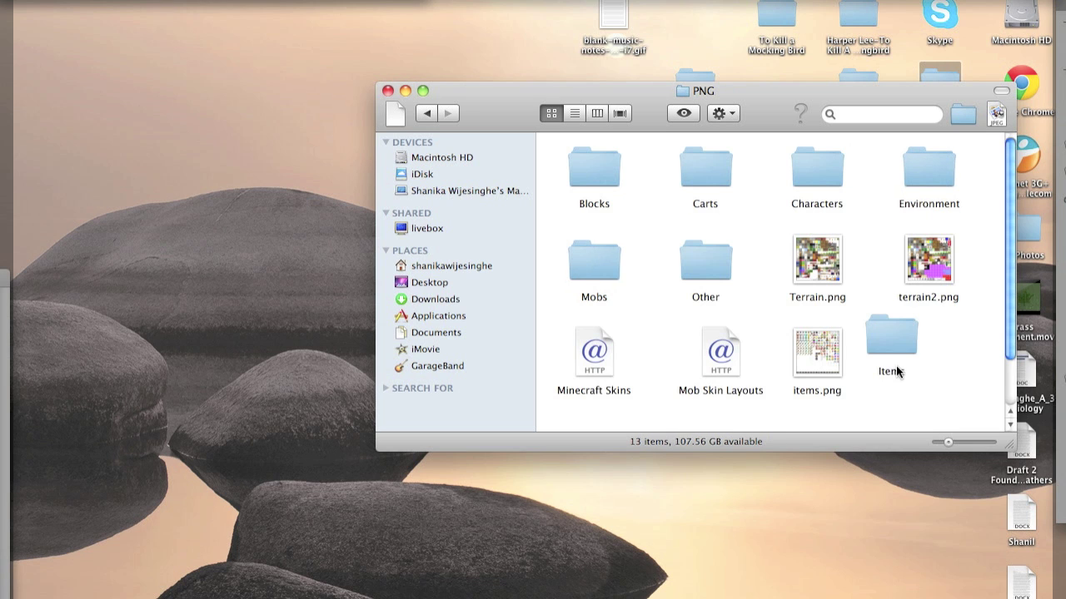
key(super+Up)
scroll(651, 290, down, 2)
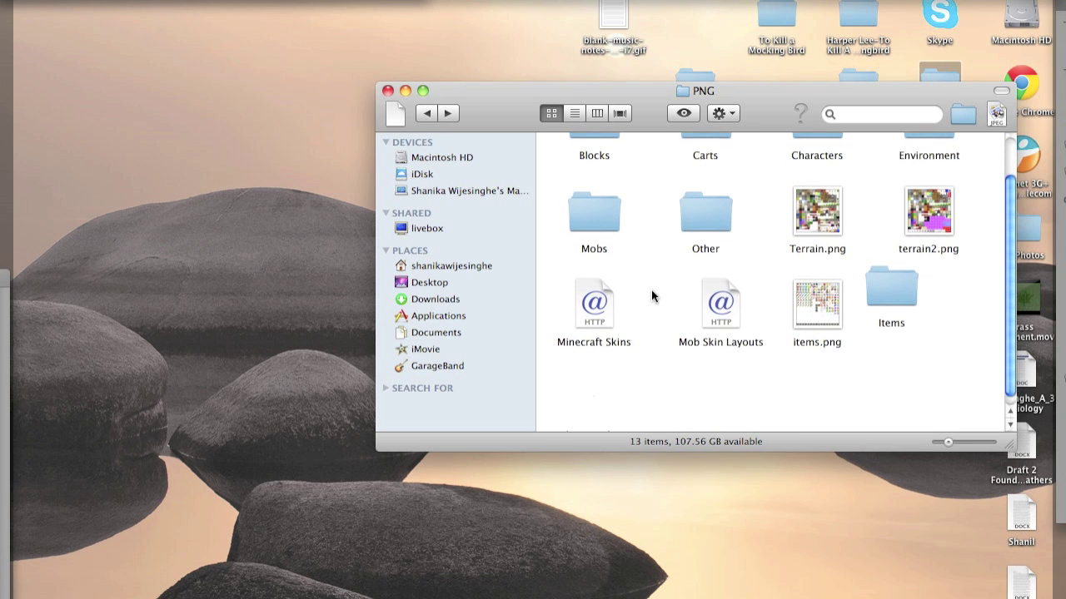
click(592, 404)
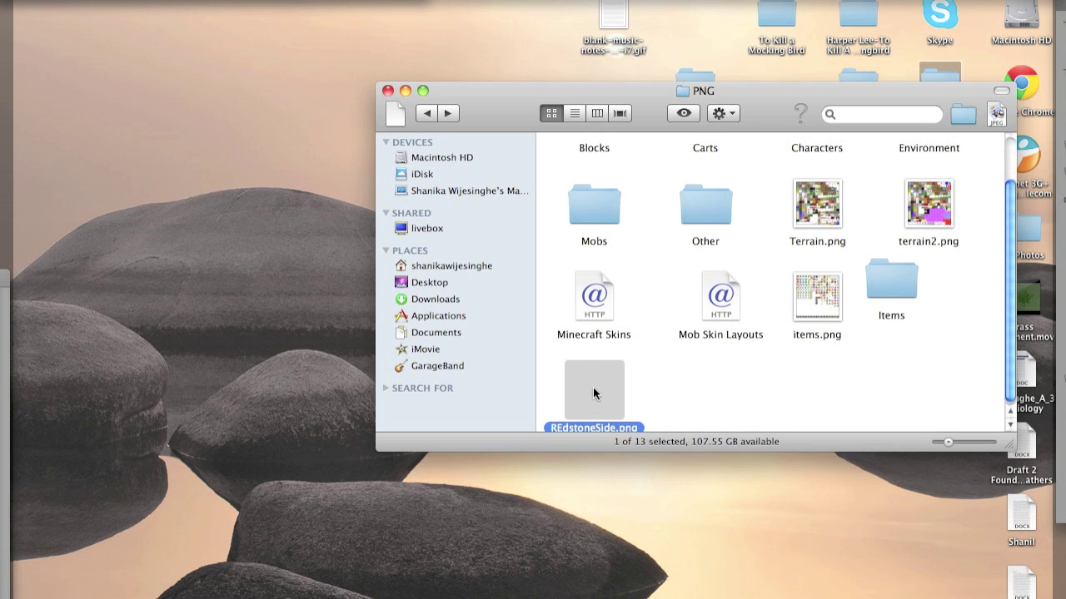
drag(883, 329, 884, 288)
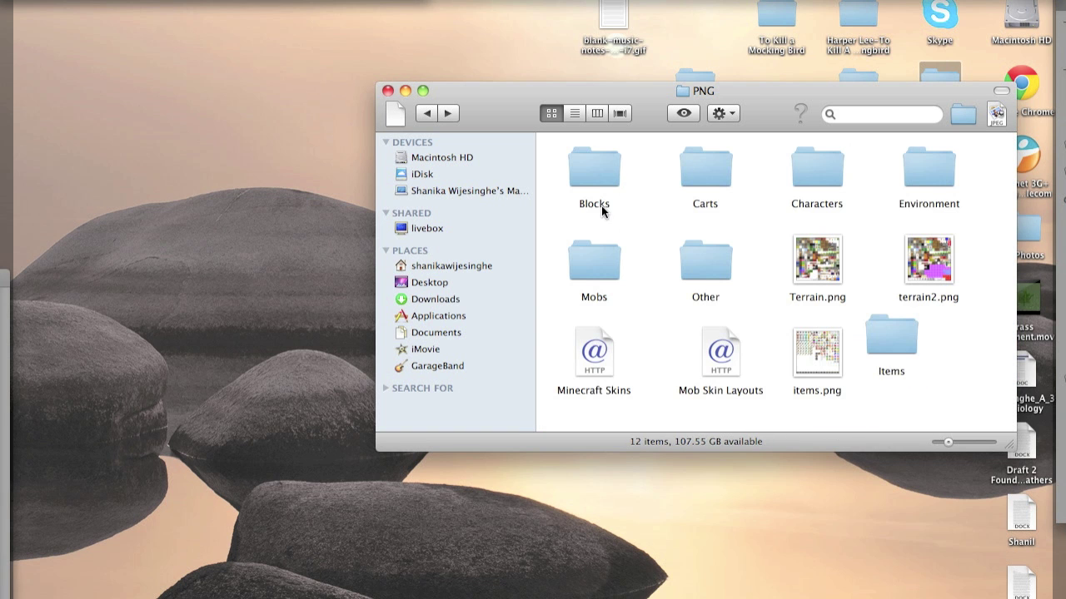
click(388, 90)
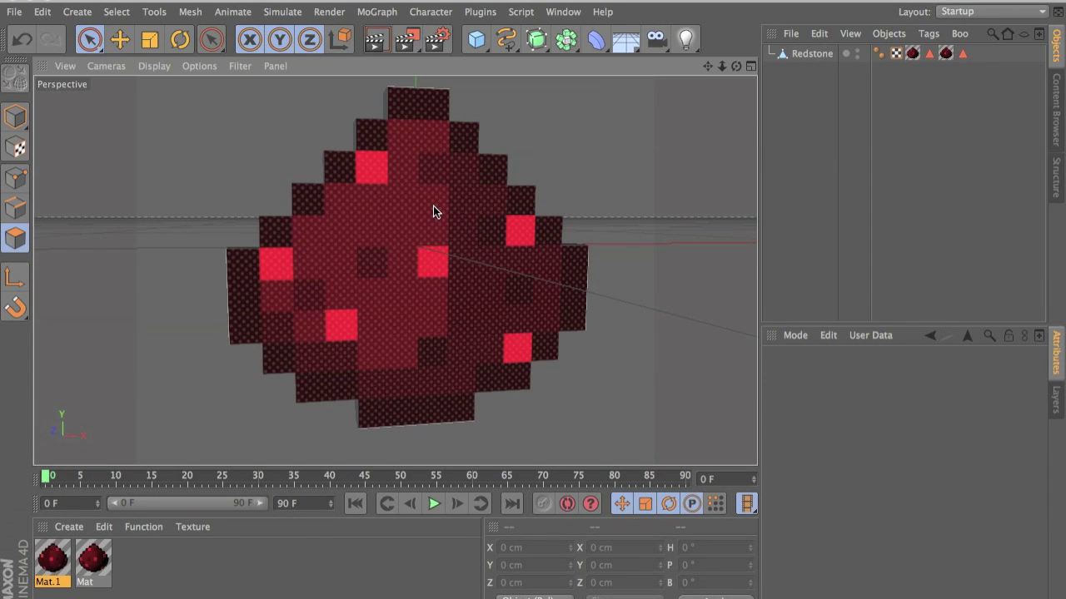
Select the Redstone object in Model mode with its untextured side walls facing the view.
alt+drag(433, 209, 489, 257)
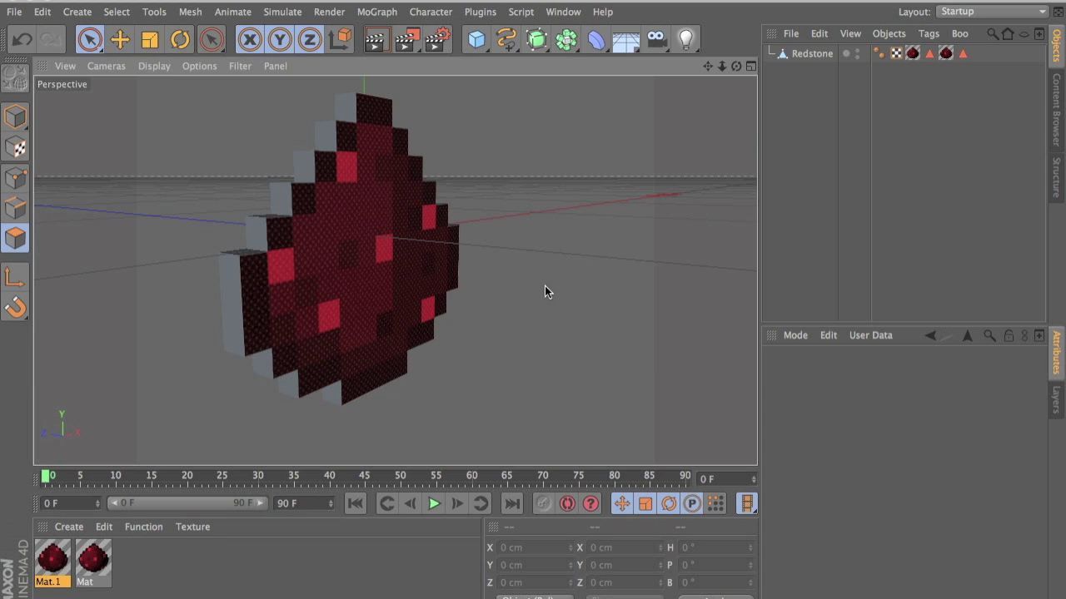
click(25, 119)
click(226, 236)
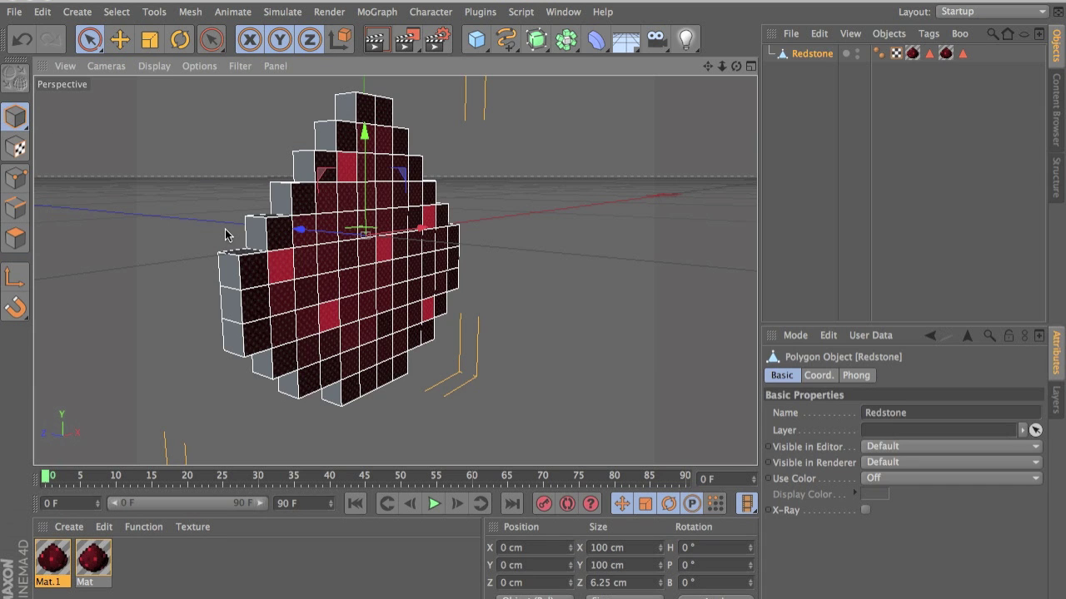
key(Delete)
key(i)
key(u)
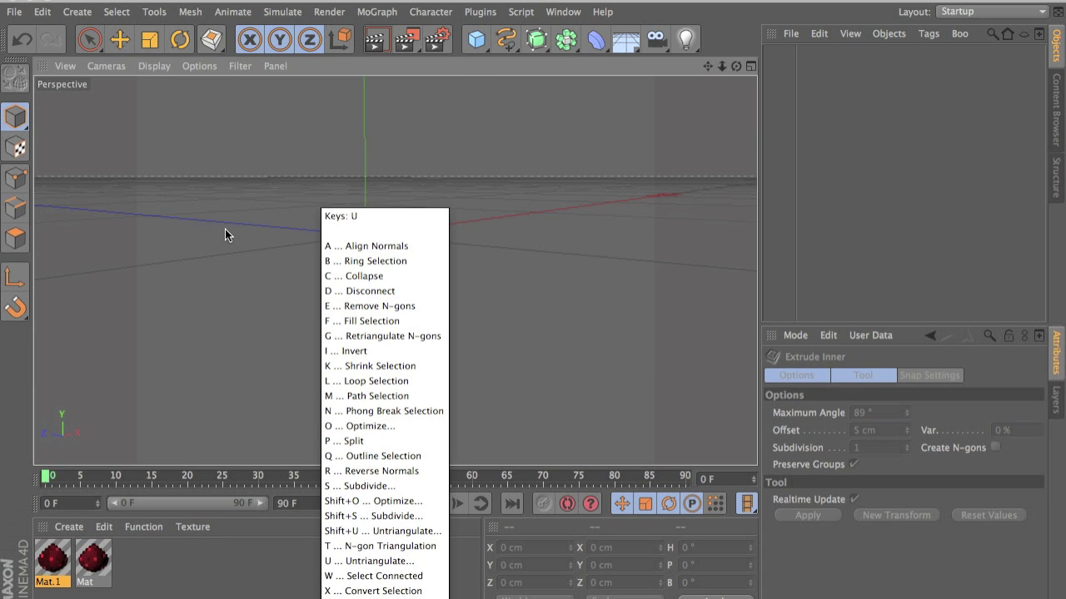
key(Escape)
key(ctrl+z)
Select the whole ring of side-wall polygons around the redstone with Loop Selection in polygon mode.
key(u)
key(l)
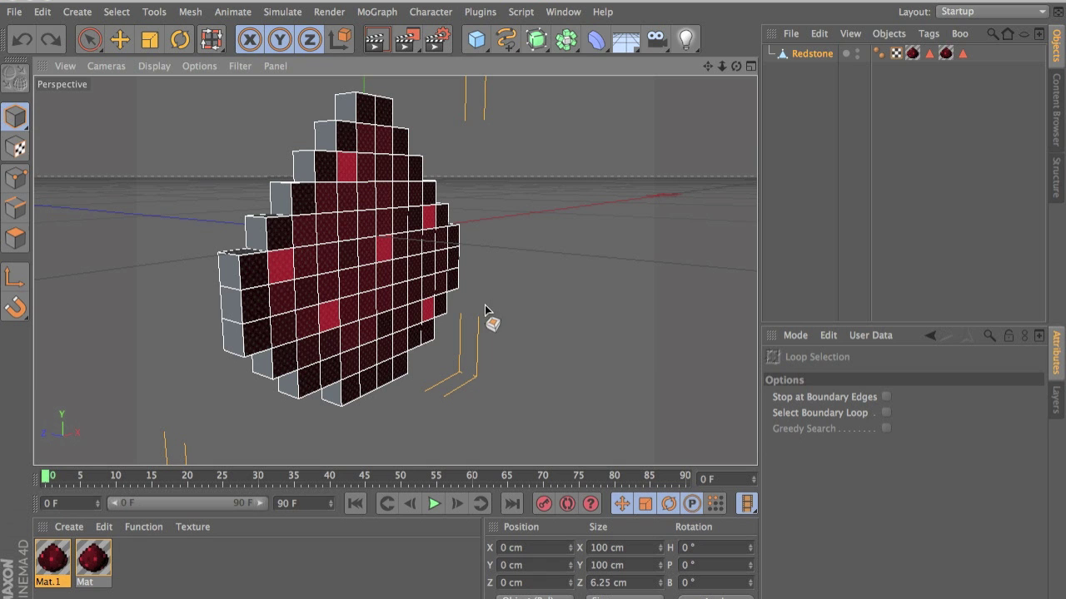
click(15, 238)
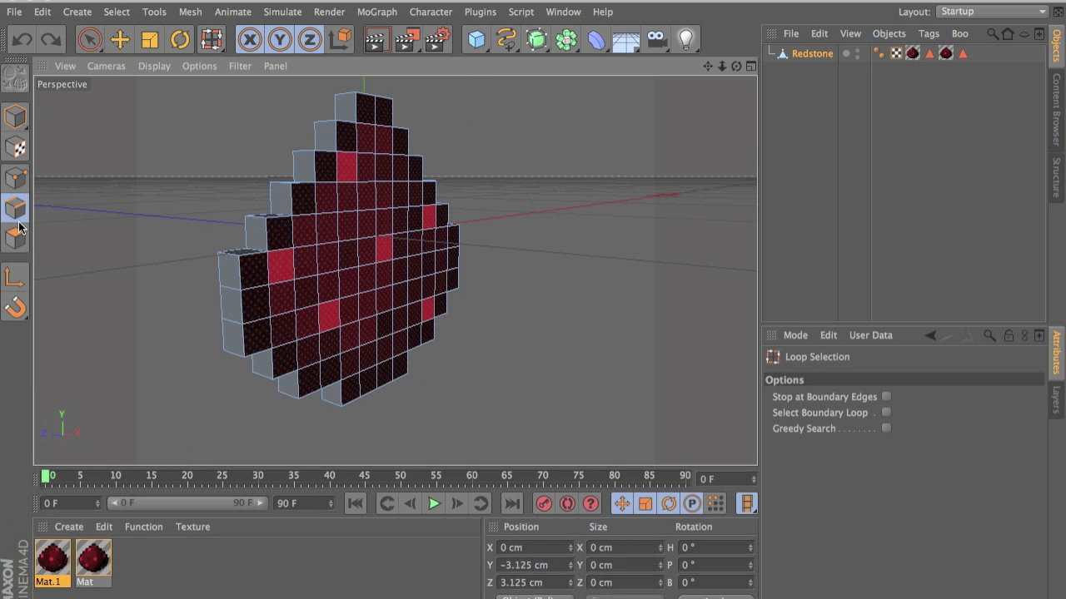
click(238, 302)
Create a new material without specular, load REdstoneSide.png as its colour texture and change the texture's sampling.
double_click(230, 583)
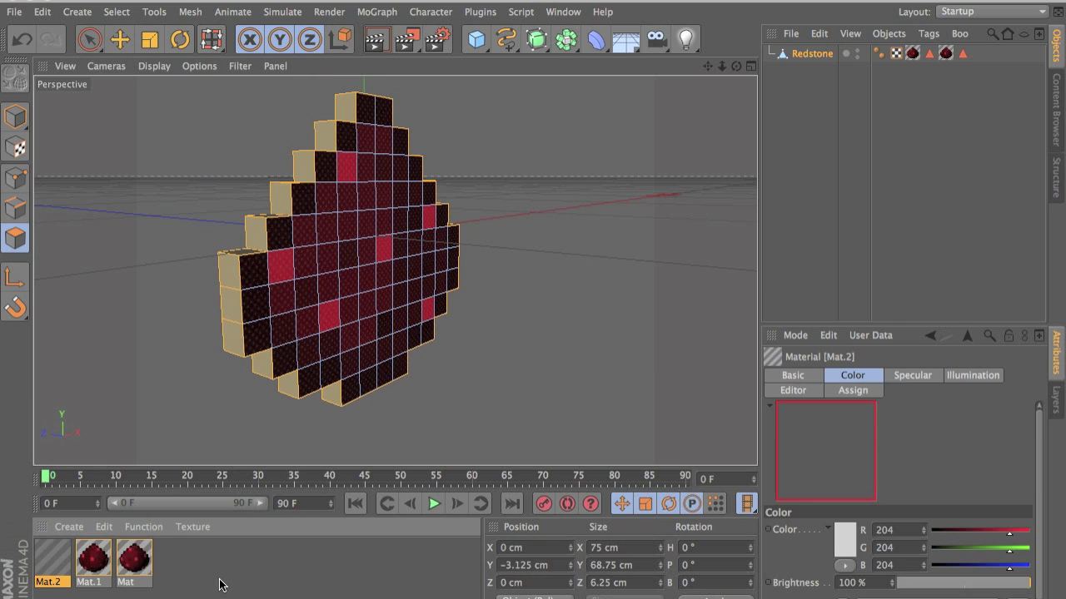
double_click(65, 565)
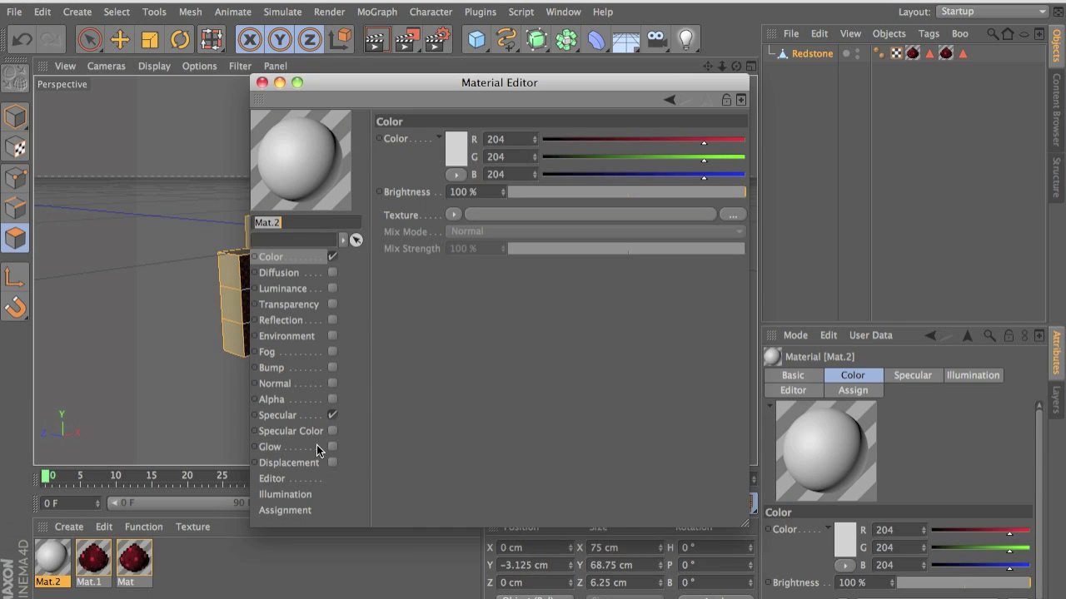
click(582, 215)
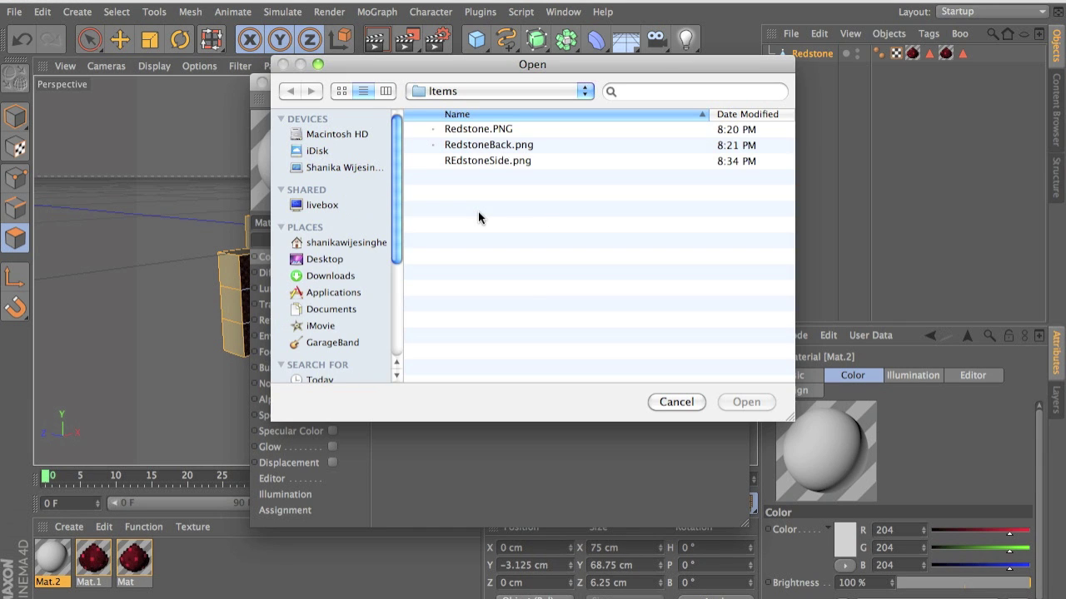
double_click(488, 161)
click(563, 218)
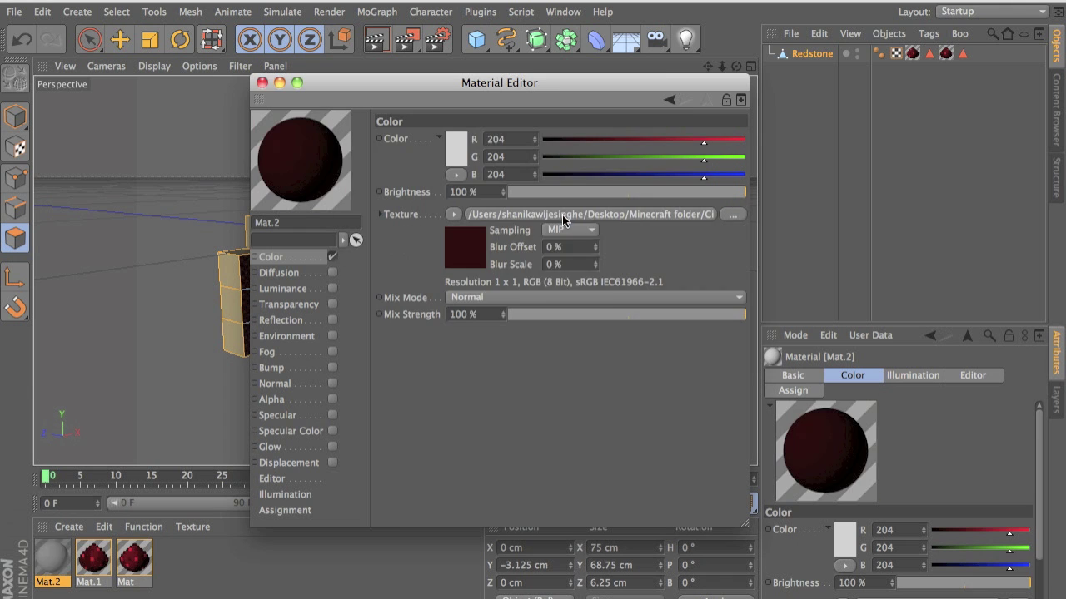
click(569, 229)
click(563, 242)
click(261, 82)
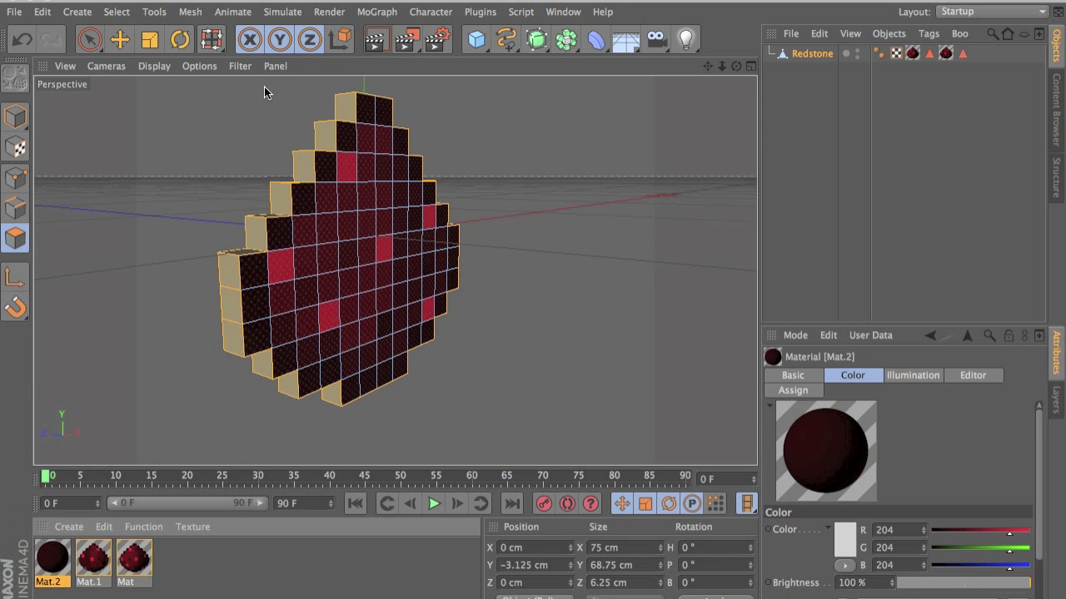
Apply the new dark-red material to the selected side polygons and deselect the object.
drag(118, 438, 226, 340)
click(811, 193)
Render the view to examine the redstone with its textured faces and sides.
alt+drag(364, 292, 690, 261)
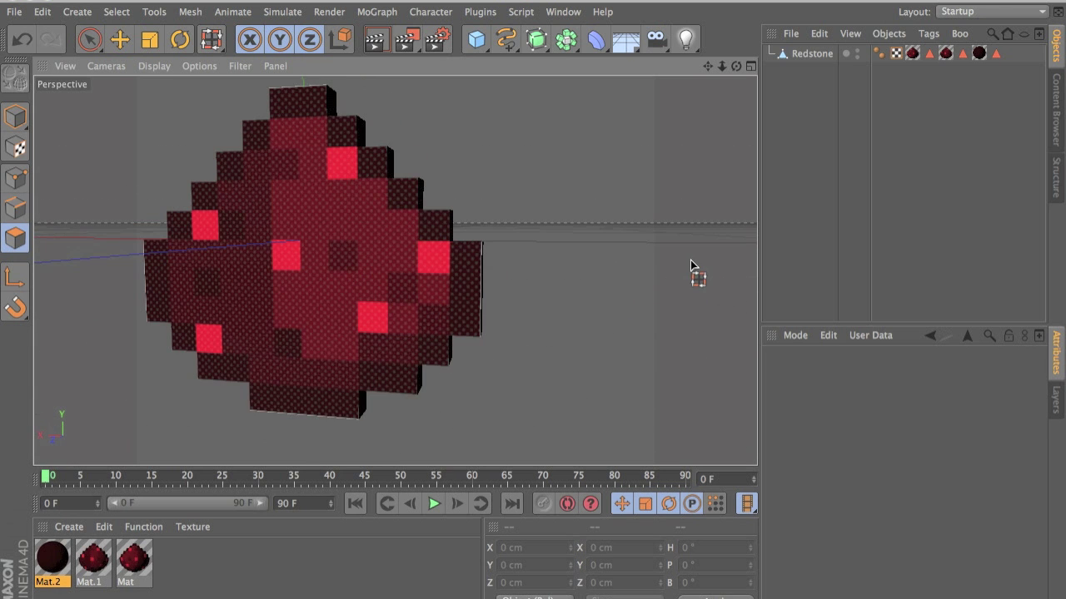
click(390, 41)
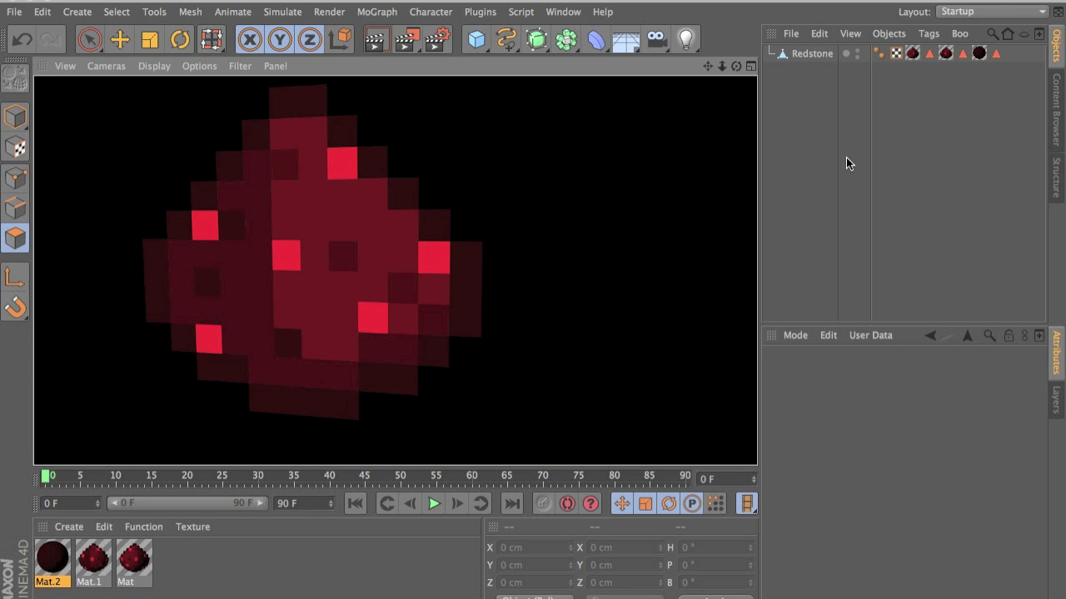
scroll(336, 310, down, 5)
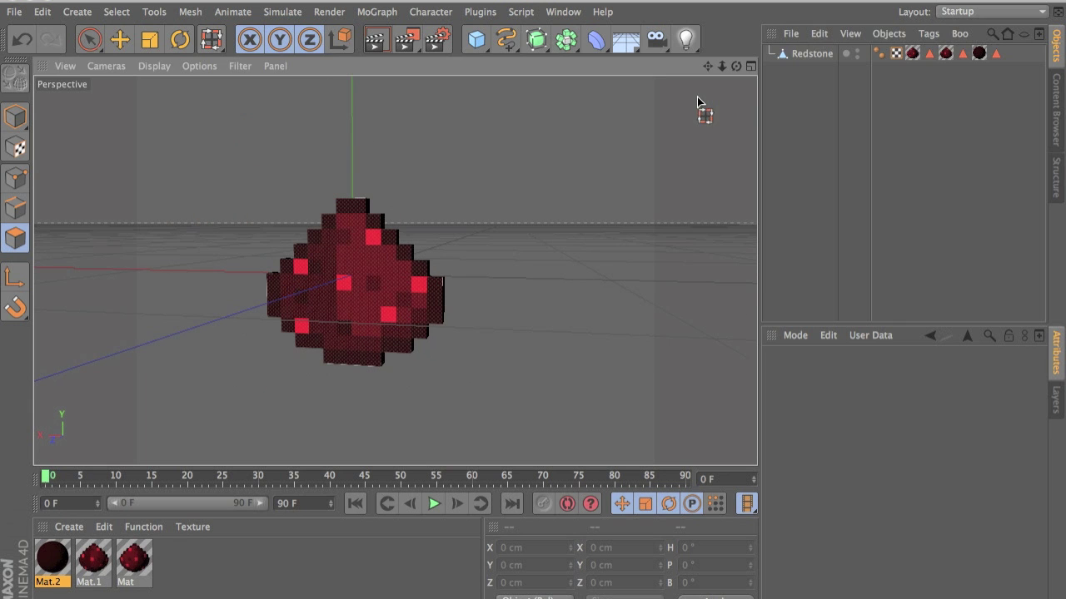
Select the Redstone object, switch to Model mode and view the whole item.
click(808, 53)
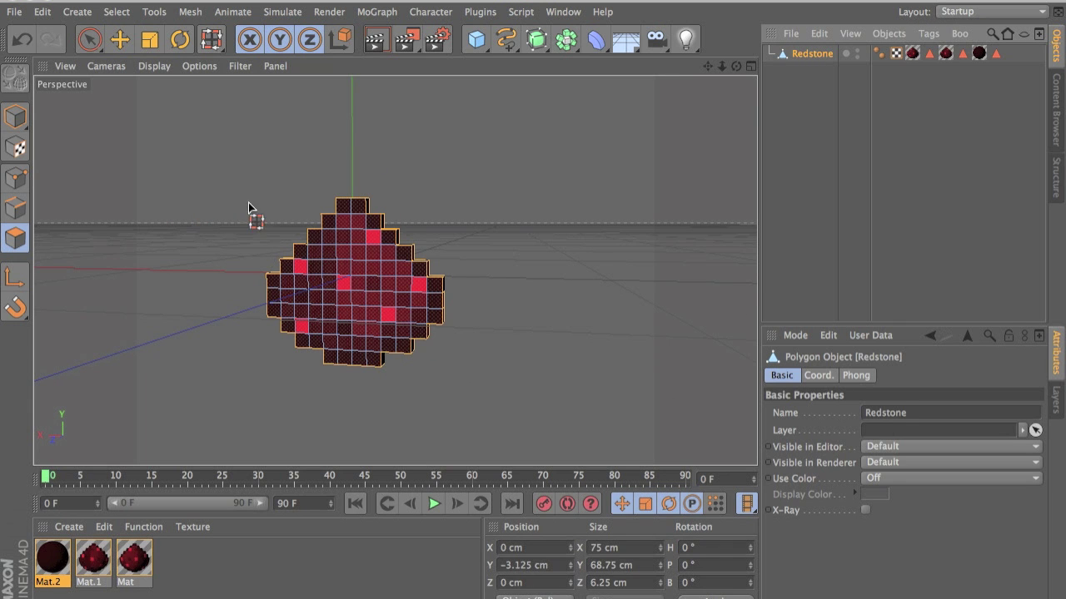
click(14, 117)
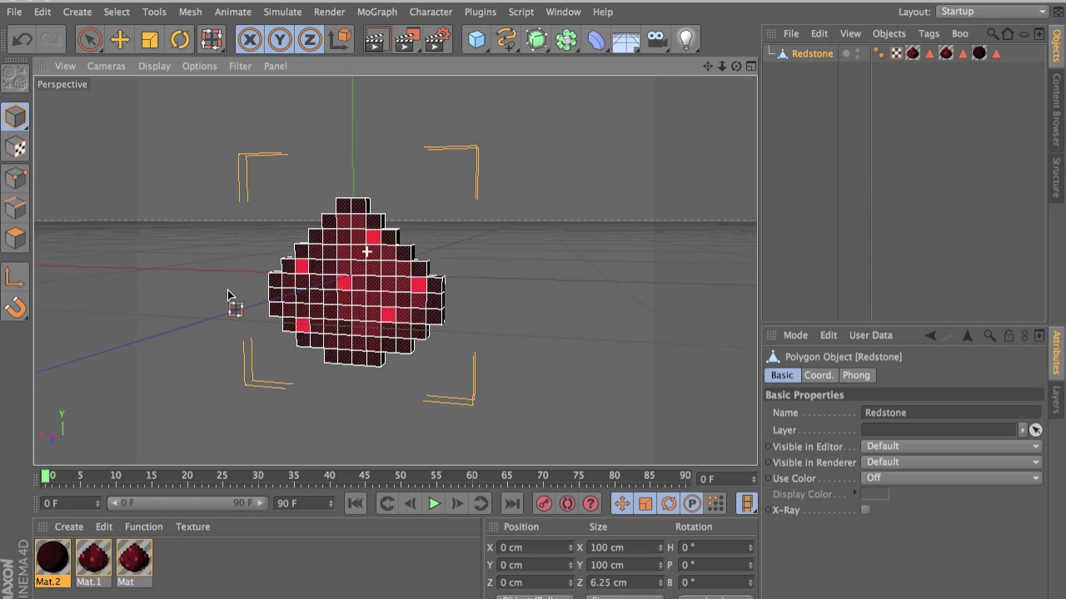
alt+drag(230, 300, 391, 320)
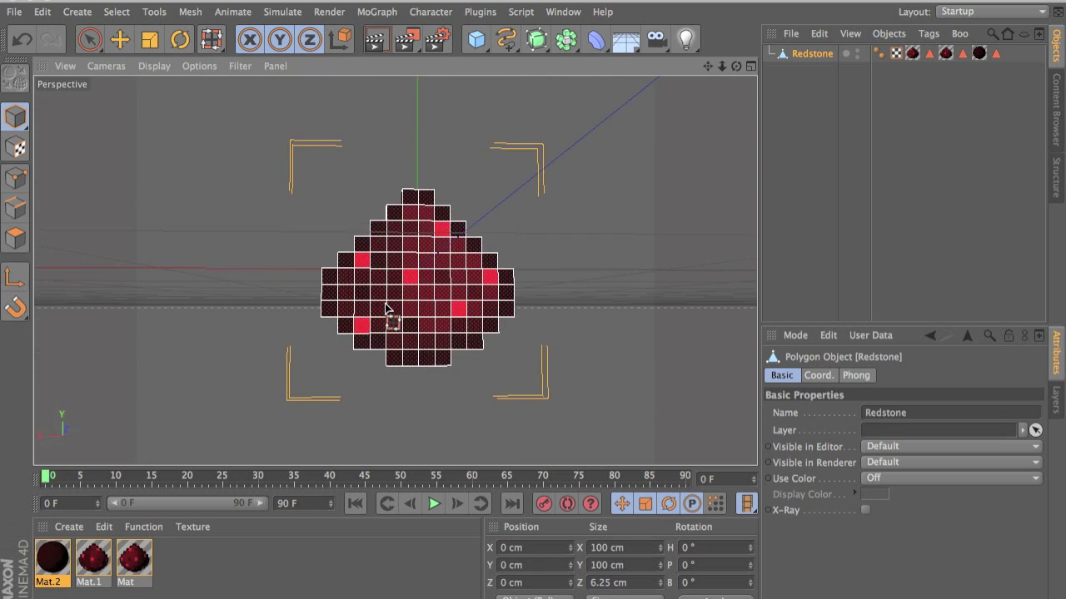